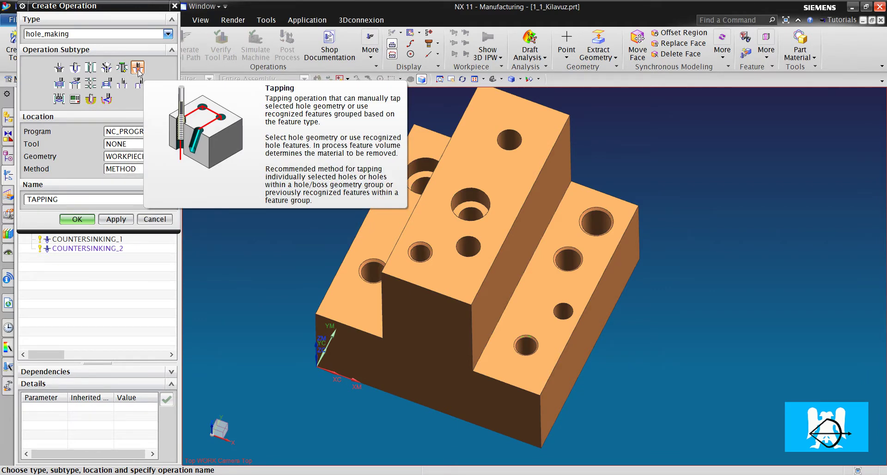
Create a Tapping operation of type hole_making on the WORKPIECE geometry
left_click(90, 219)
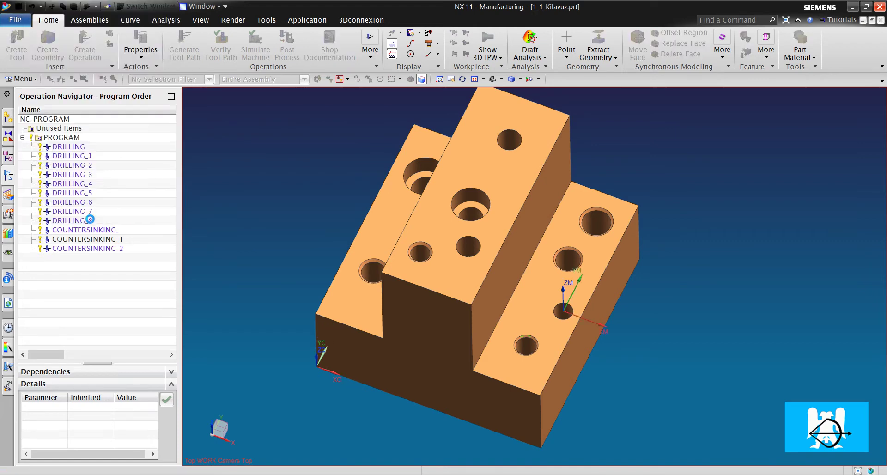
left_click(112, 300)
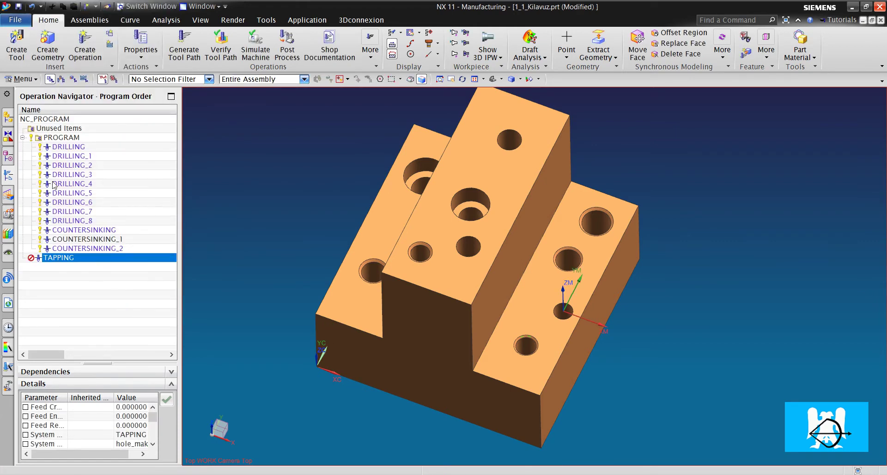
Switch the part to the Modeling application
left_click(21, 21)
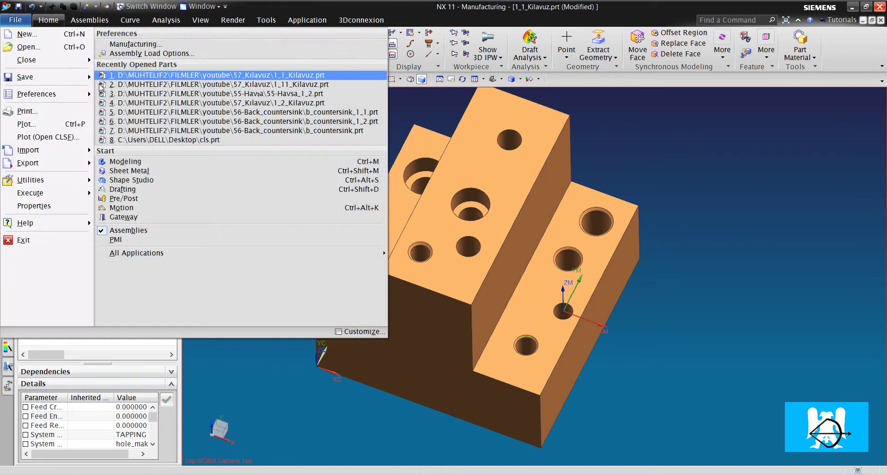
left_click(130, 164)
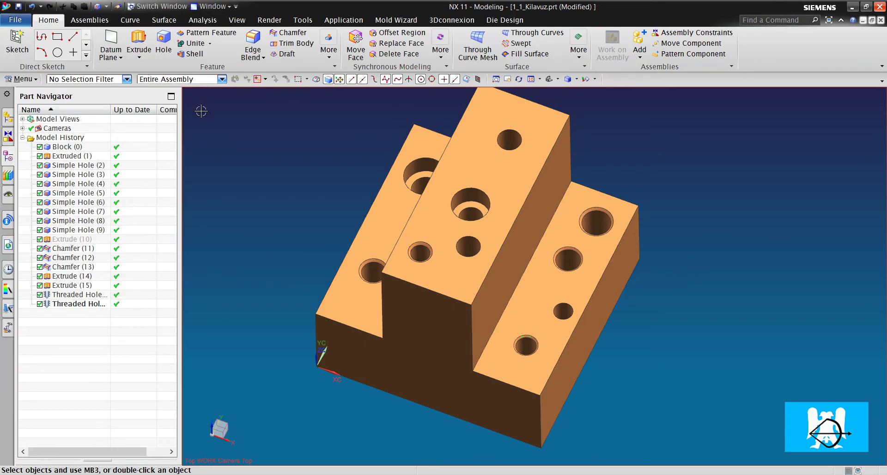
left_click(92, 294)
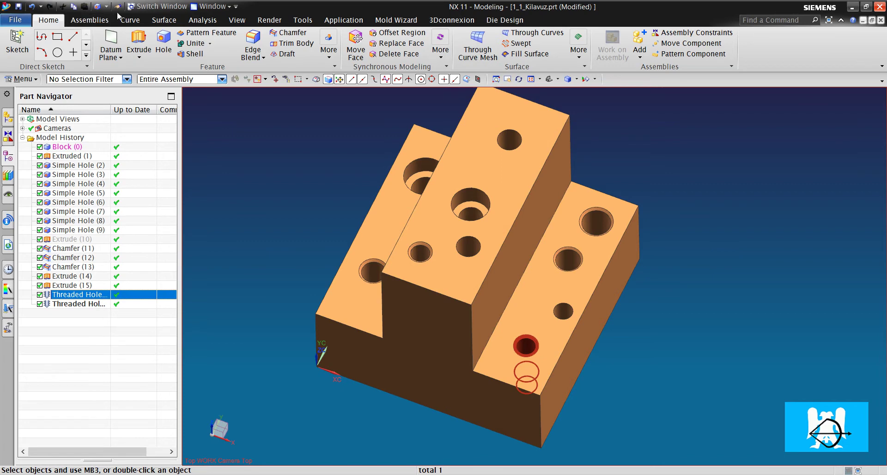
left_click(164, 44)
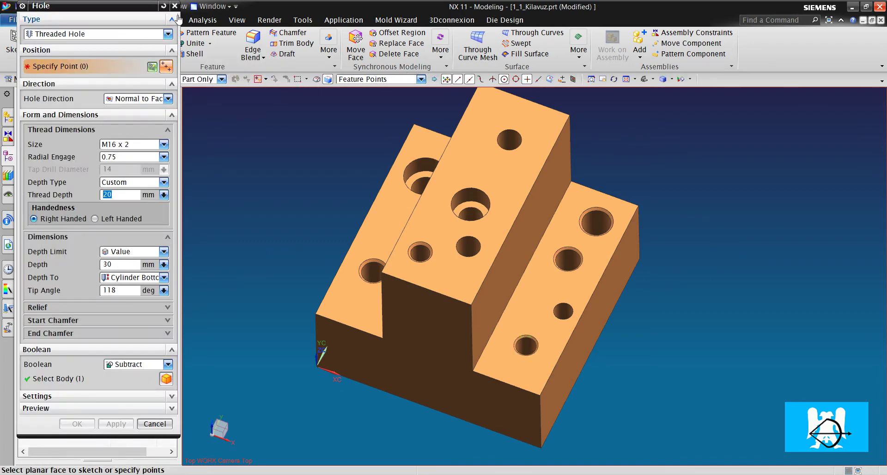
left_click(175, 6)
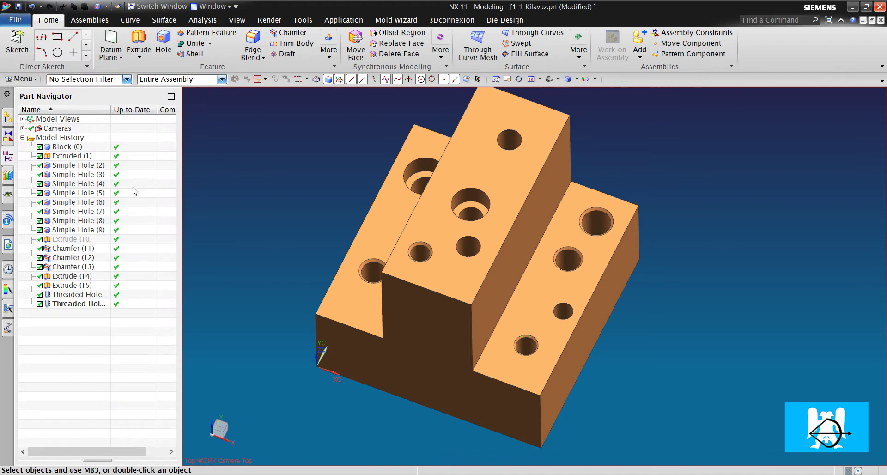
Review the thread size and depth parameters of both threaded hole features in the model history
left_click(76, 294)
scroll(352, 276, "up", 2)
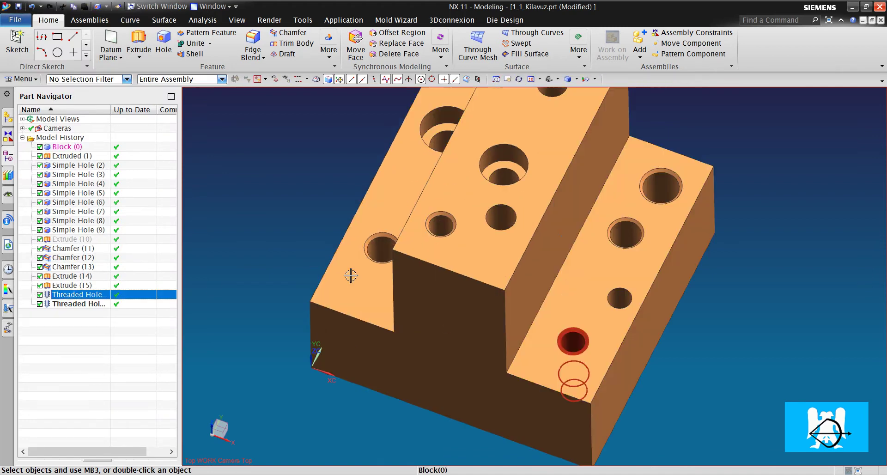
double_click(87, 295)
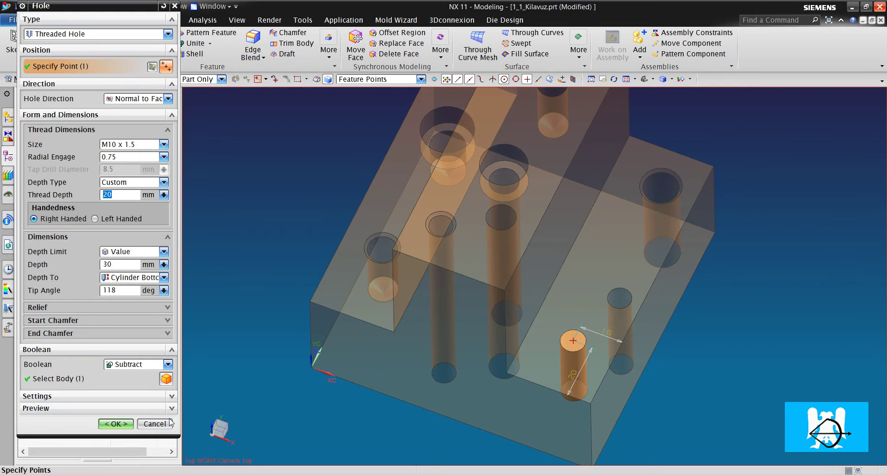
left_click(115, 423)
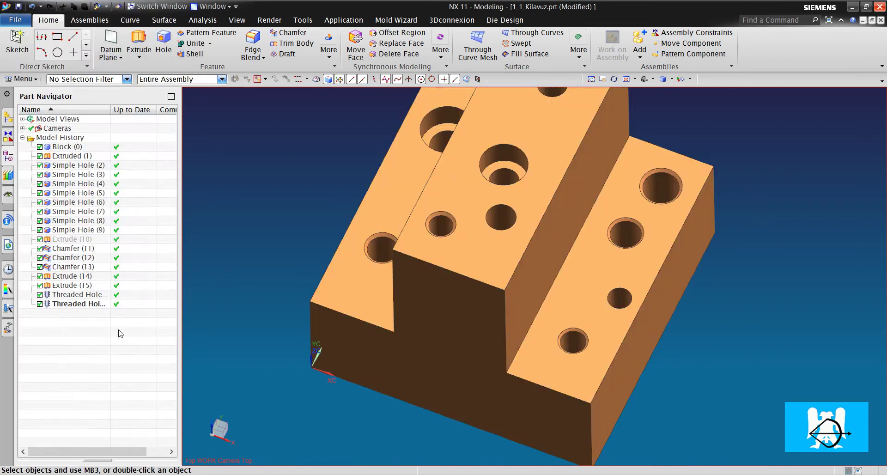
double_click(93, 304)
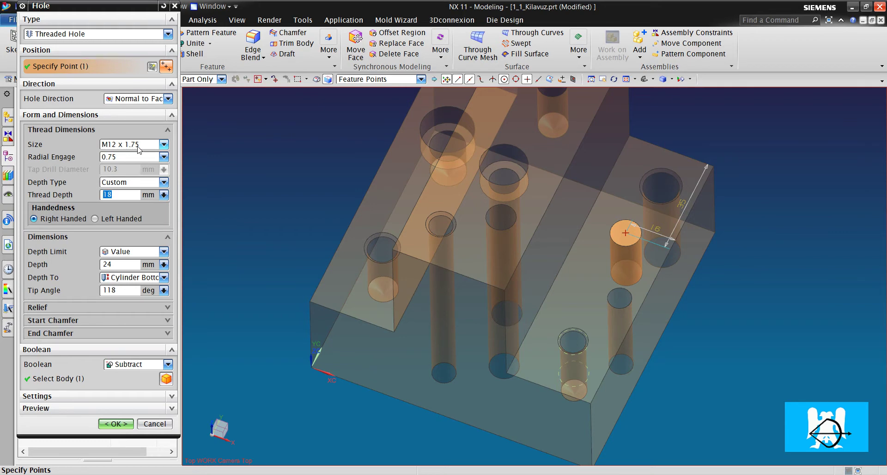
left_click(116, 423)
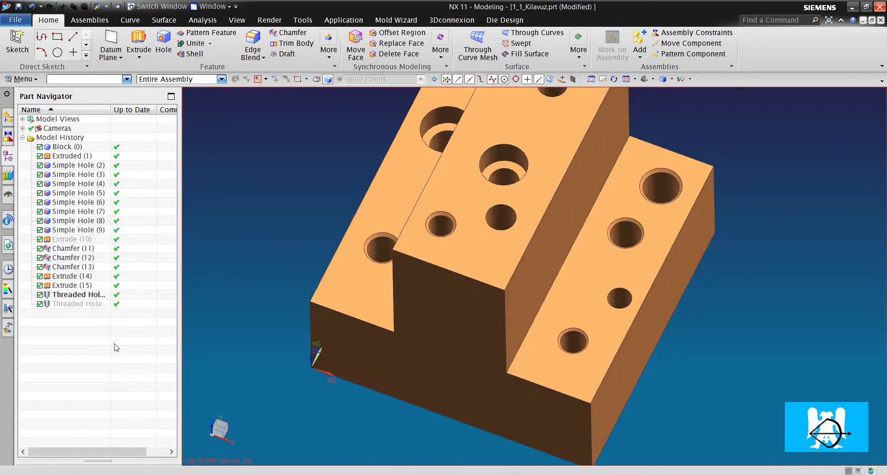
Return to the Manufacturing application and display the Operation Navigator in Geometry view
left_click(15, 20)
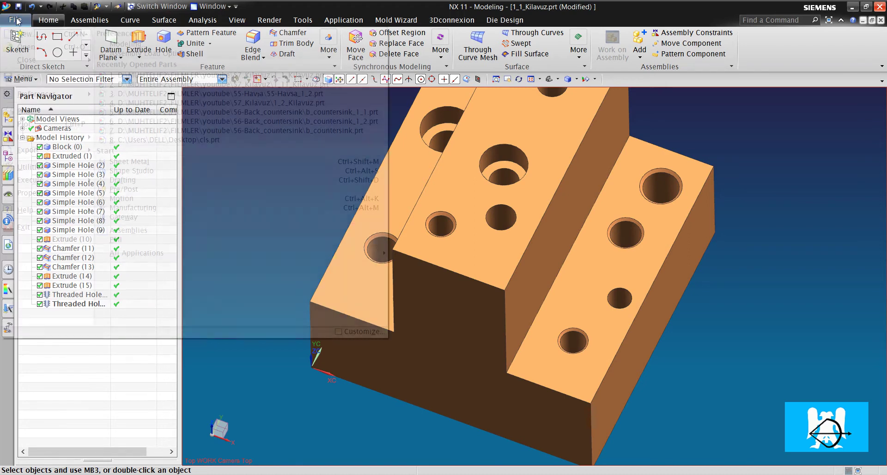
left_click(138, 210)
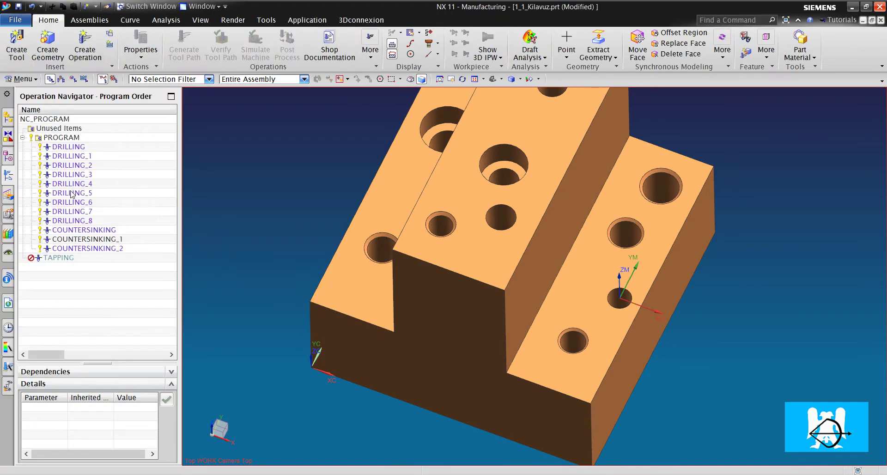
left_click(10, 194)
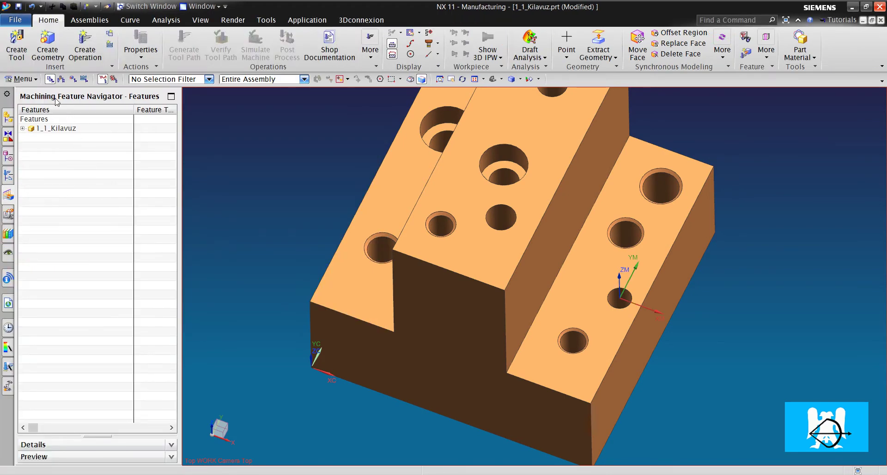
left_click(9, 176)
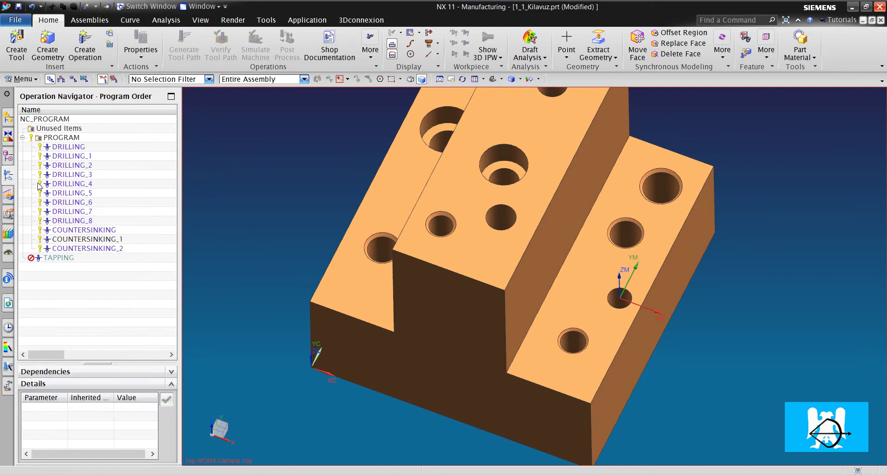
right_click(84, 292)
left_click(121, 318)
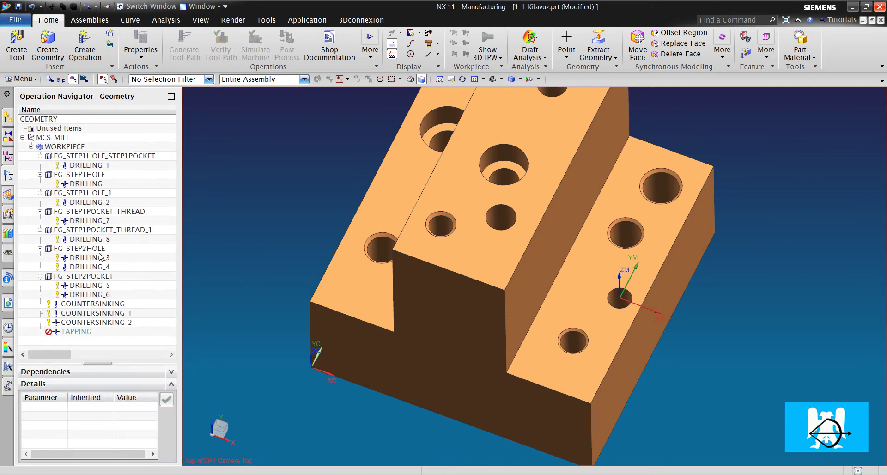
Highlight the FG_STEP1POCKET_THREAD and FG_STEP1POCKET_THREAD_1 feature groups to locate their threaded holes on the part
left_click(116, 213)
left_click(127, 232)
left_click(139, 212)
scroll(377, 221, "down", 2)
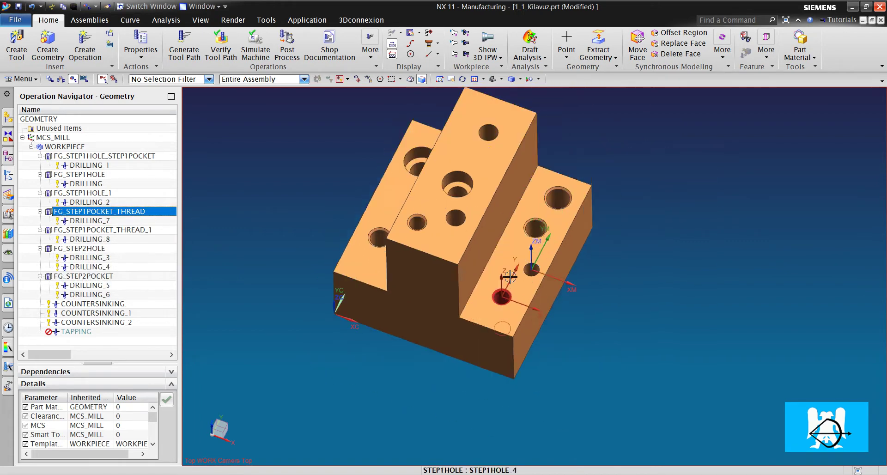
Create a hole_making tool of subtype Tap named m10_1
left_click(20, 54)
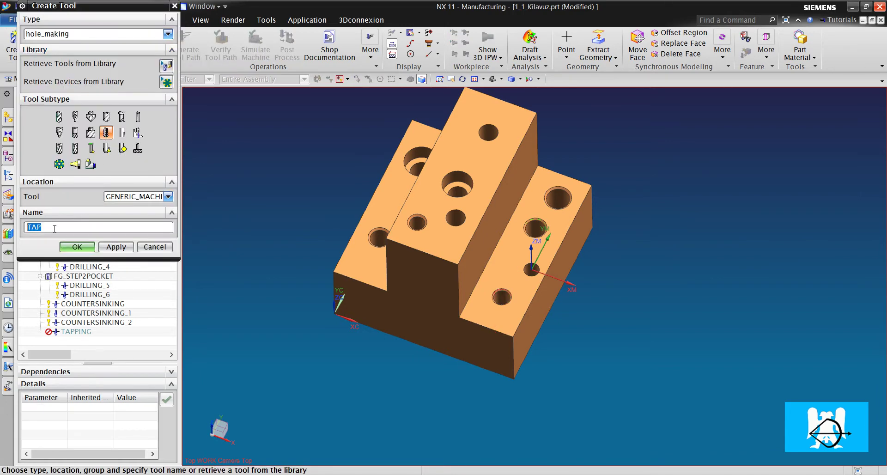
type("m8")
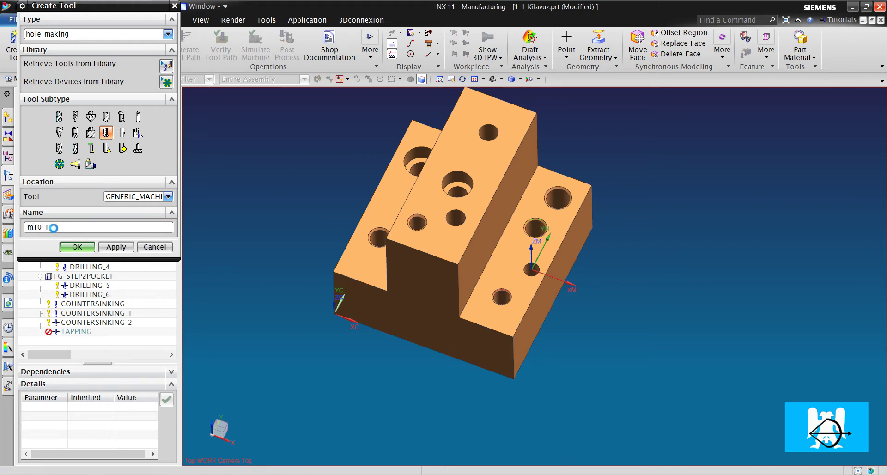
key("Return")
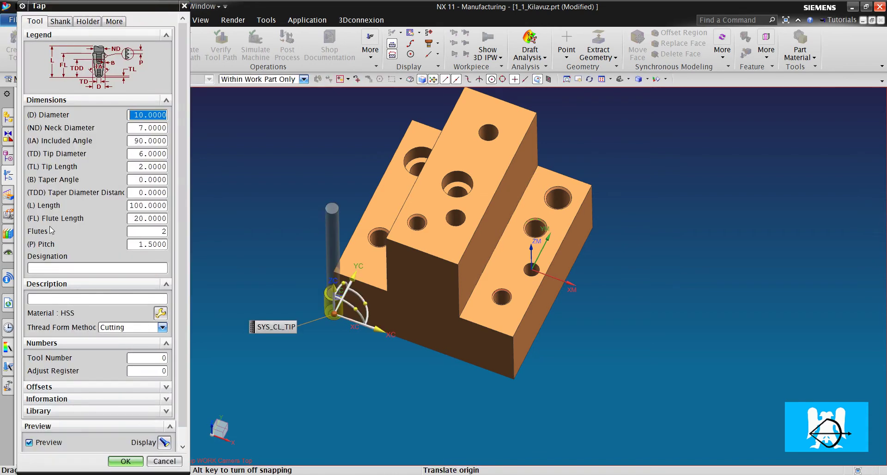
Inspect the tap's pitch and tip shape, set its tip length to 0, and accept the tool
double_click(155, 244)
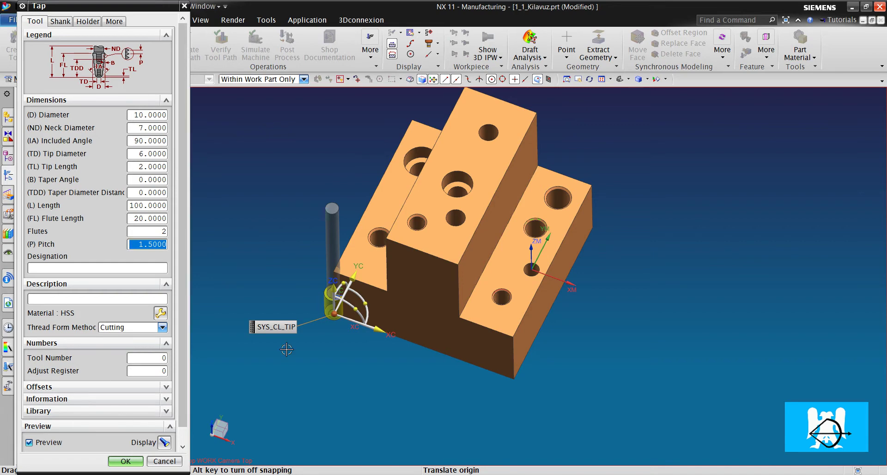
scroll(346, 301, "up", 5)
scroll(346, 301, "down", 3)
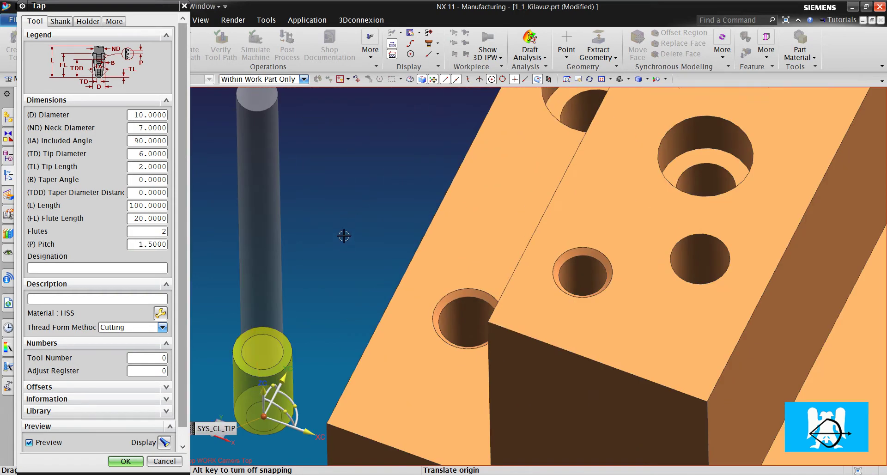
middle_click_drag(345, 234, 359, 297)
scroll(359, 297, "up", 3)
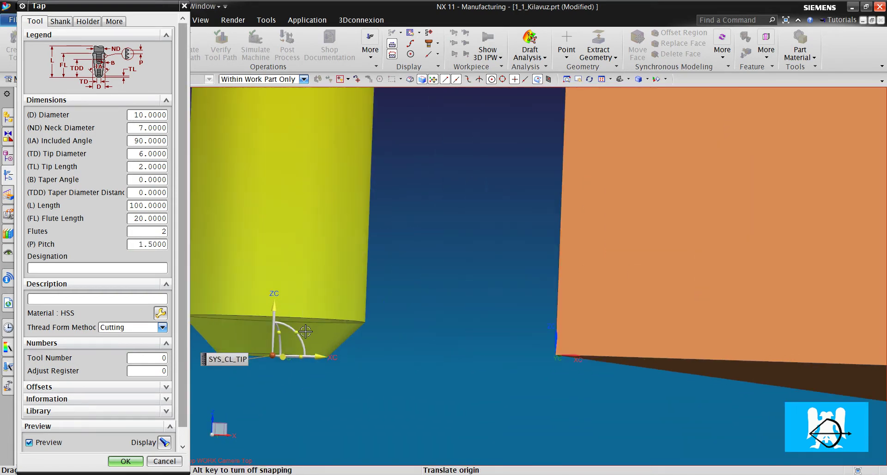
scroll(359, 297, "down", 1)
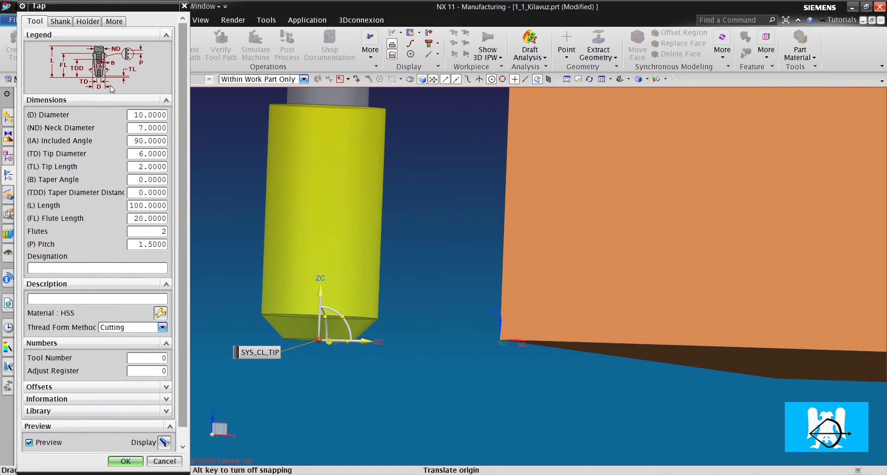
double_click(136, 166)
type("0")
key("Return")
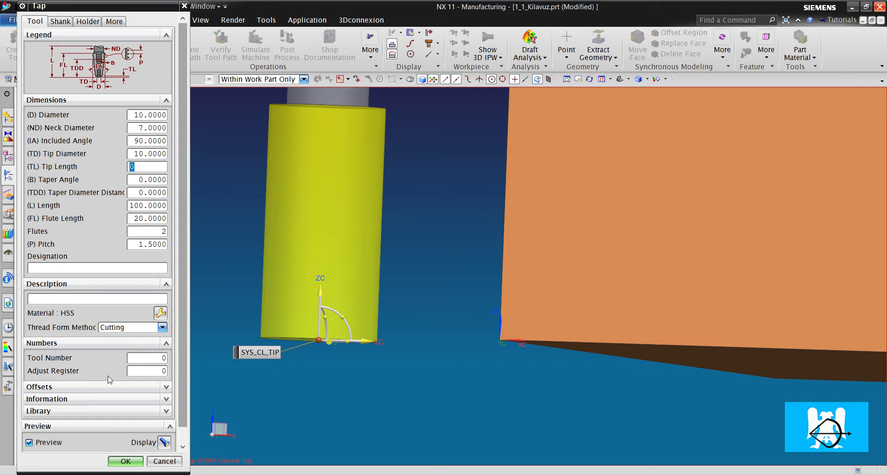
left_click(125, 461)
scroll(273, 291, "down", 3)
scroll(273, 291, "down", 2)
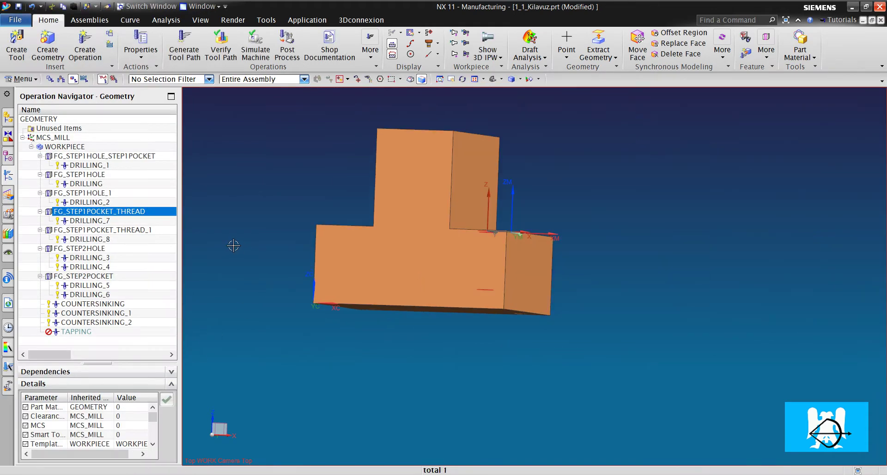
Insert a hole_making operation of subtype Tapping under the FG_STEP1POCKET_THREAD feature group, using the M10_1 tap
right_click(102, 220)
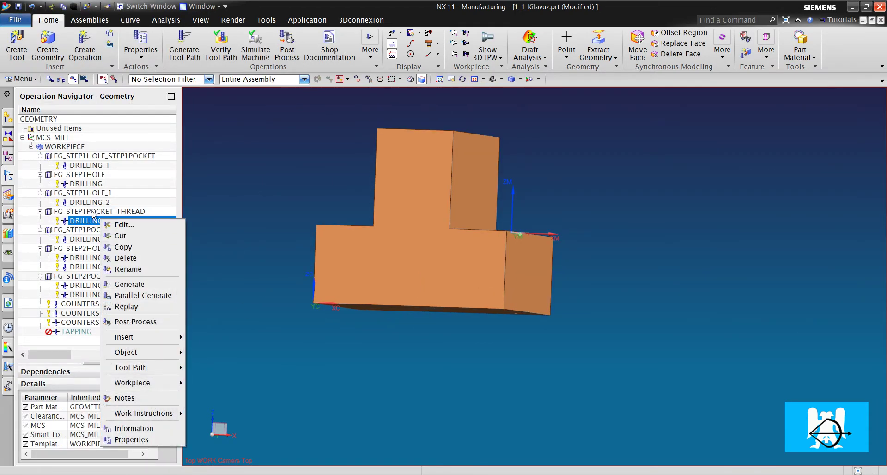
left_click(104, 213)
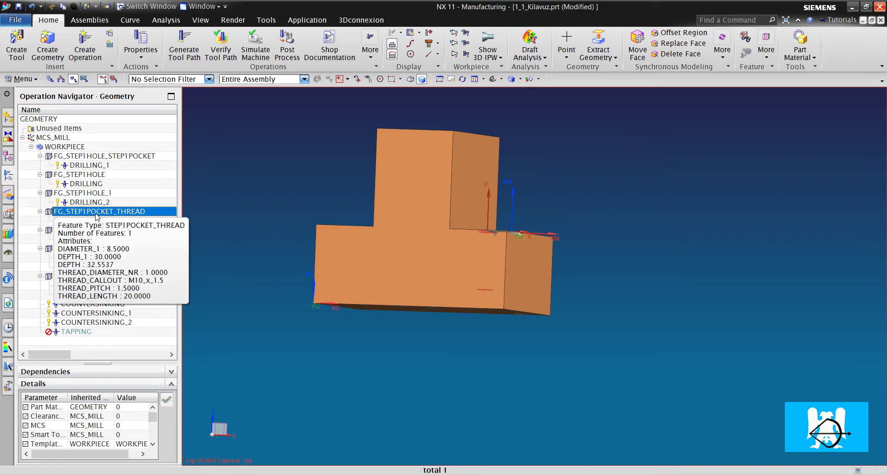
right_click(119, 211)
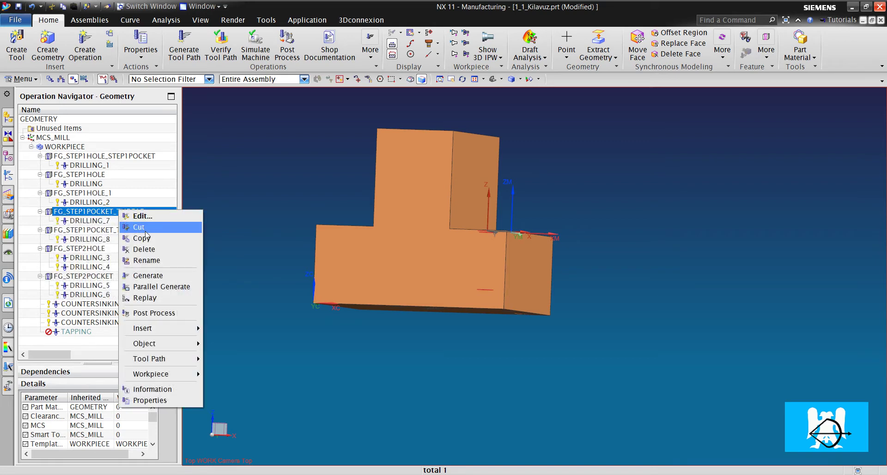
mouse_move(168, 329)
left_click(240, 330)
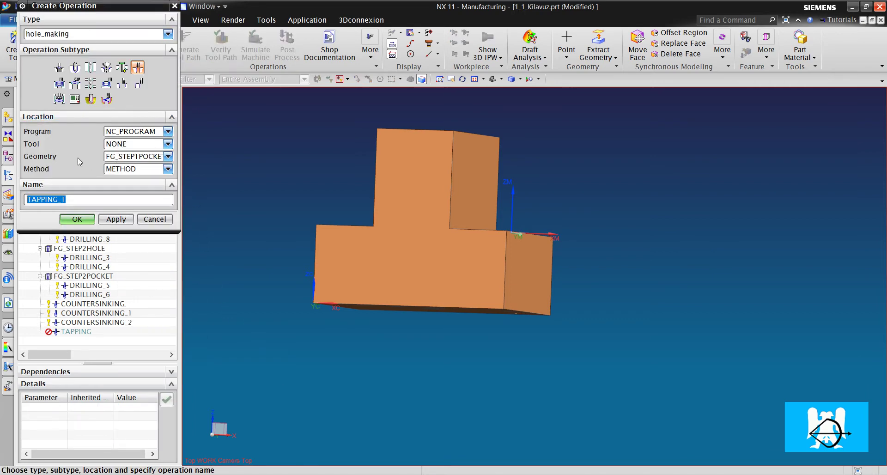
left_click(144, 158)
left_click(152, 158)
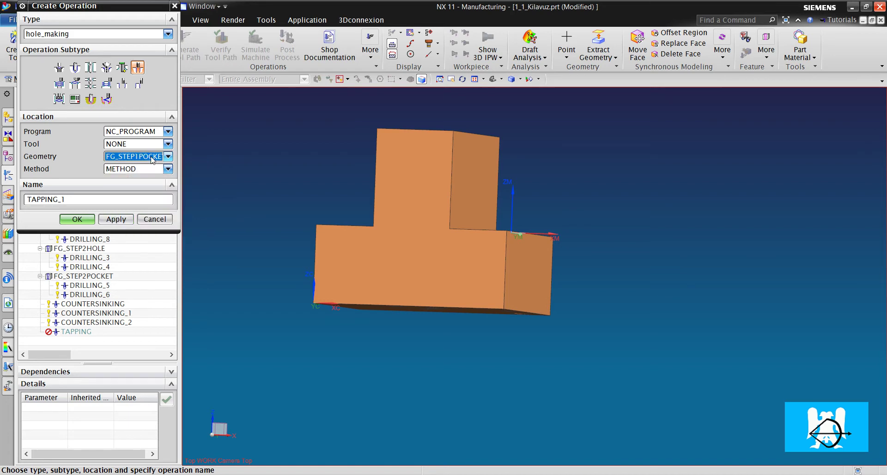
left_click(138, 145)
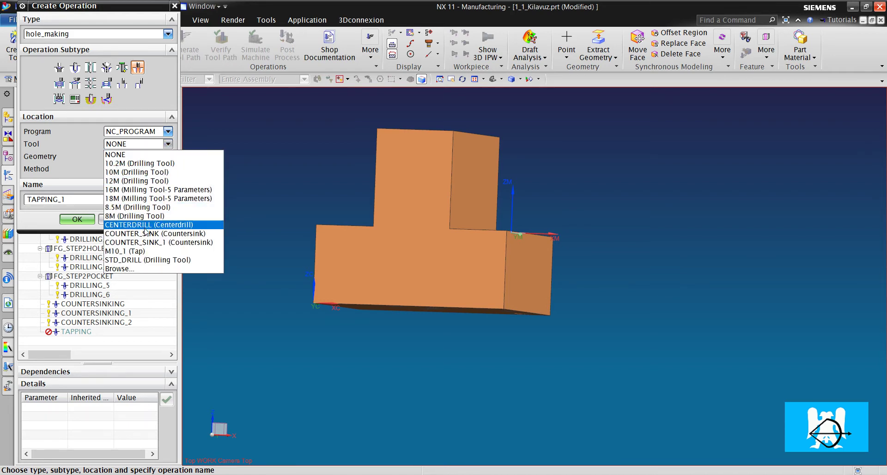
left_click(147, 252)
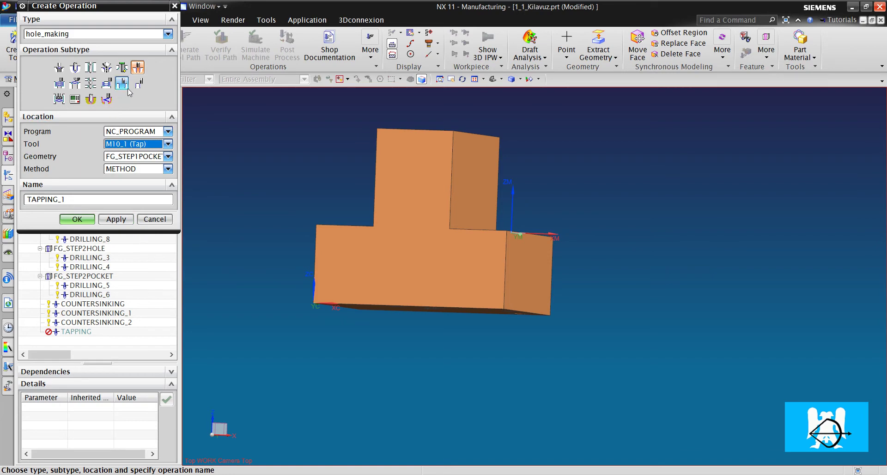
mouse_move(114, 107)
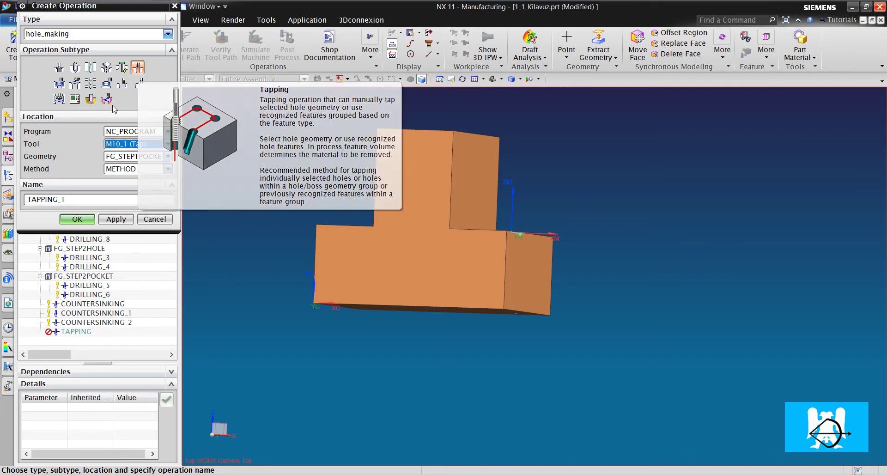
left_click(76, 220)
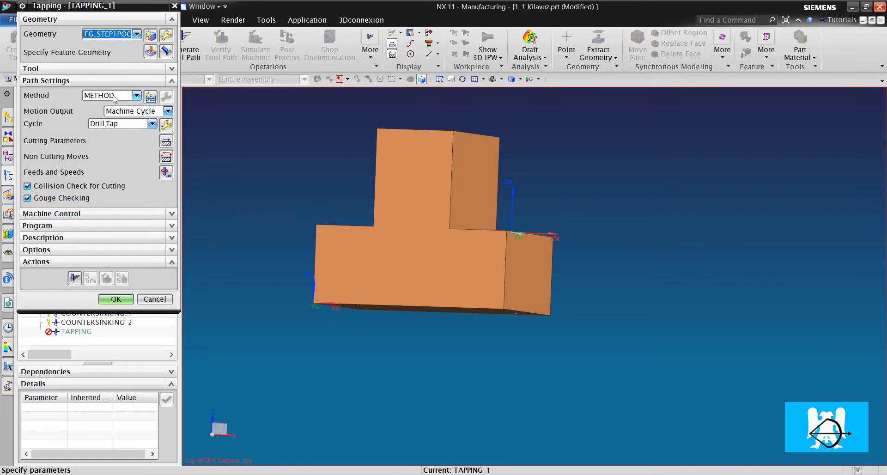
Review the feature geometry of TAPPING_1's threaded hole, generate the tool path, and accept the operation
left_click(150, 52)
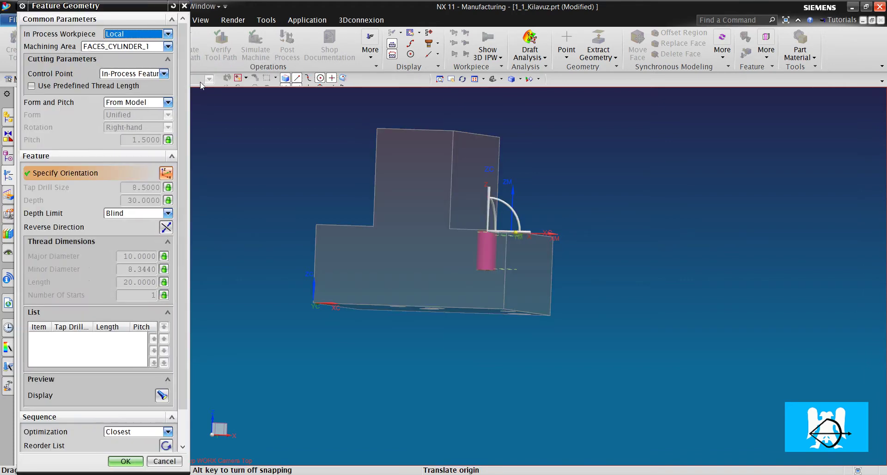
middle_click_drag(289, 123, 223, 145)
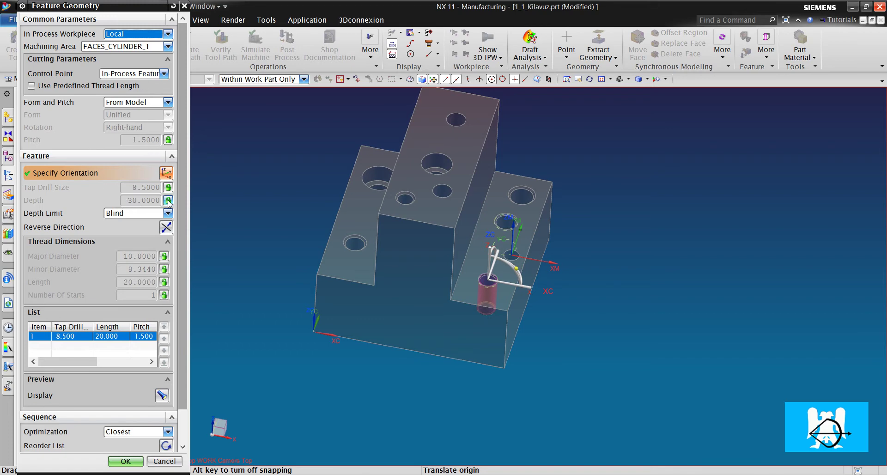
scroll(555, 300, "up", 3)
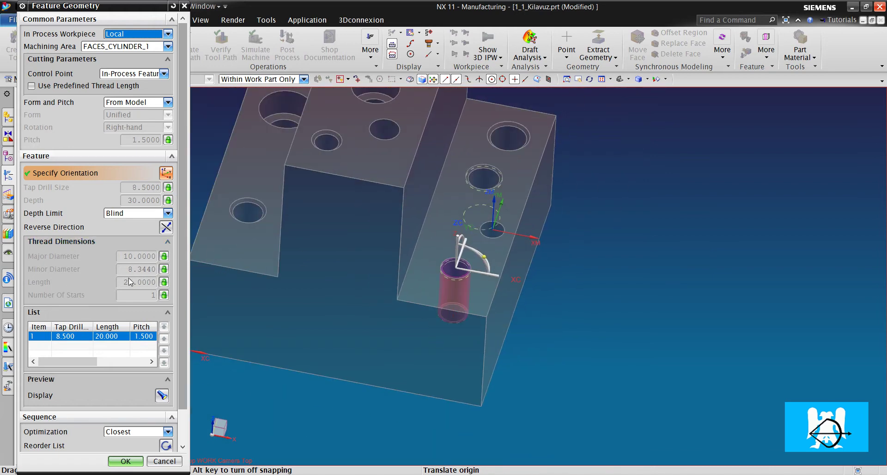
scroll(394, 301, "up", 3)
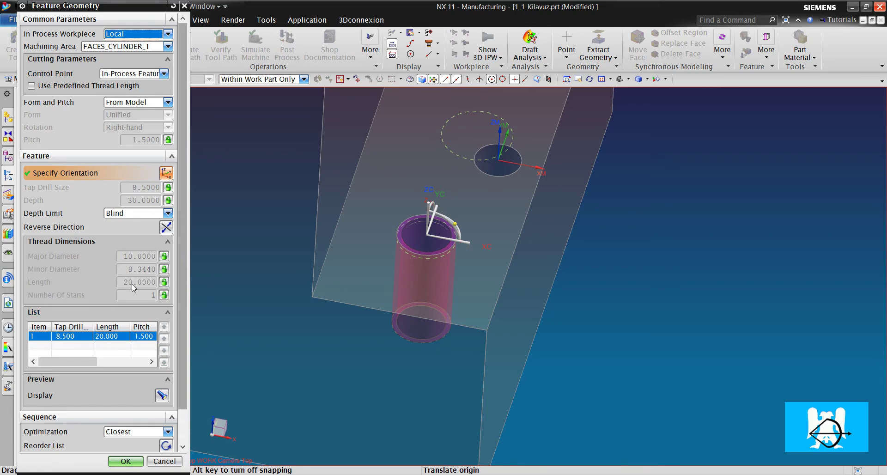
scroll(454, 289, "down", 2)
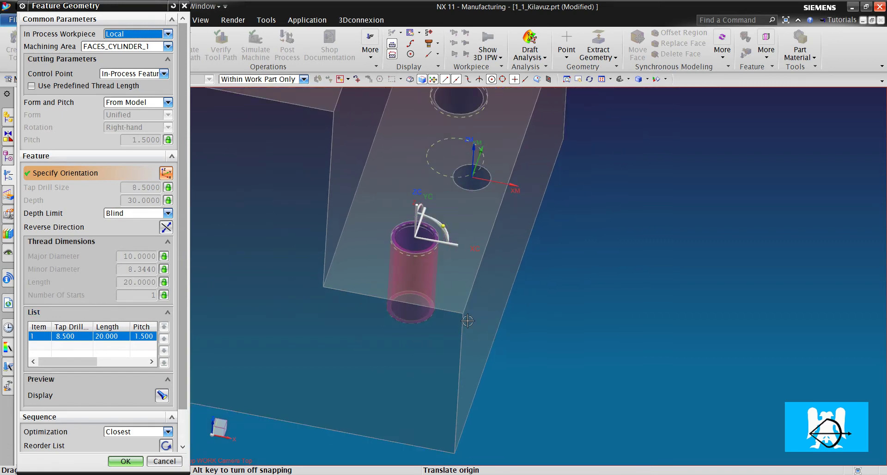
middle_click_drag(466, 325, 289, 290)
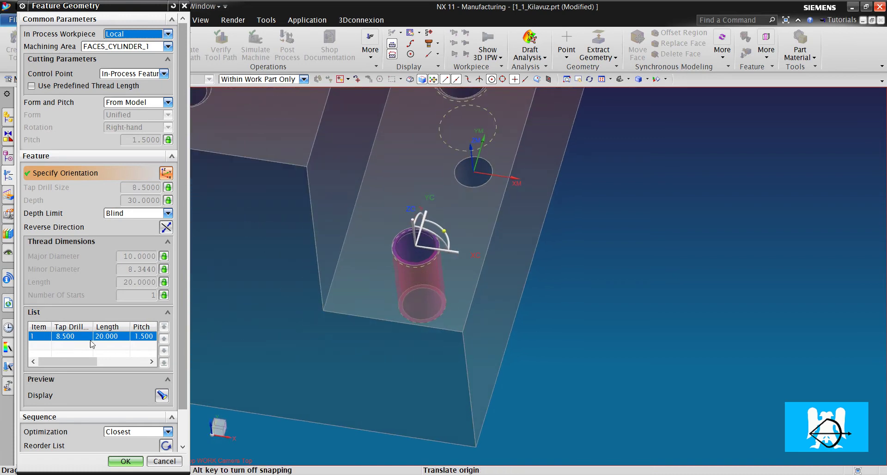
left_click(125, 461)
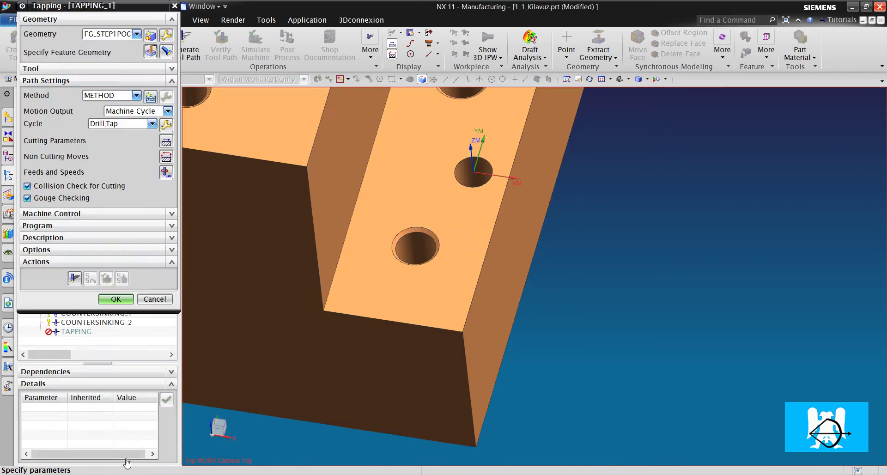
left_click(75, 278)
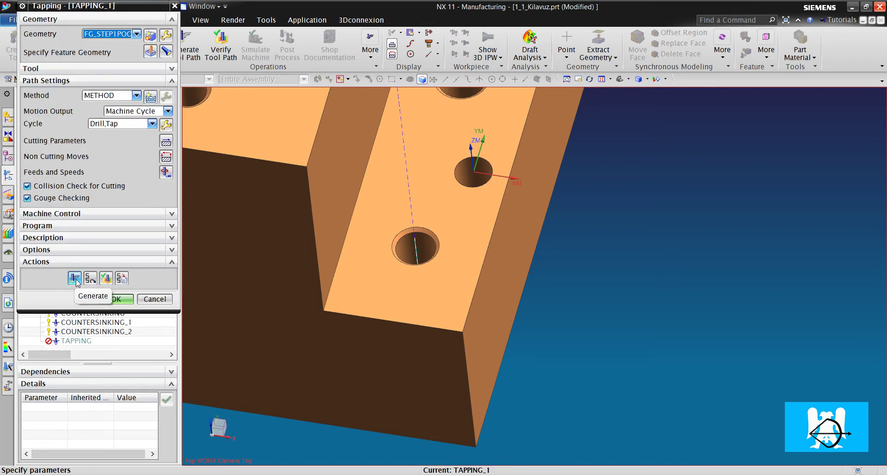
left_click(116, 300)
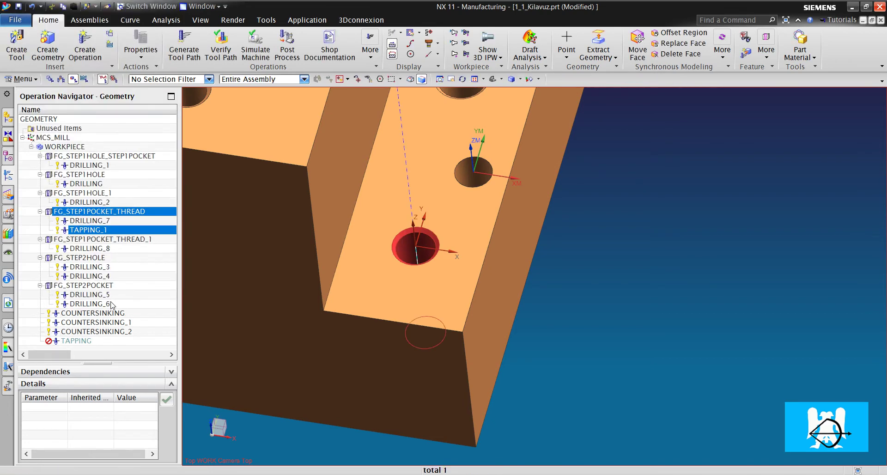
Highlight the hole of the FG_STEP1POCKET_THREAD_1 feature group and create a hole_making tool of subtype Tap named m12_1
left_click(99, 240)
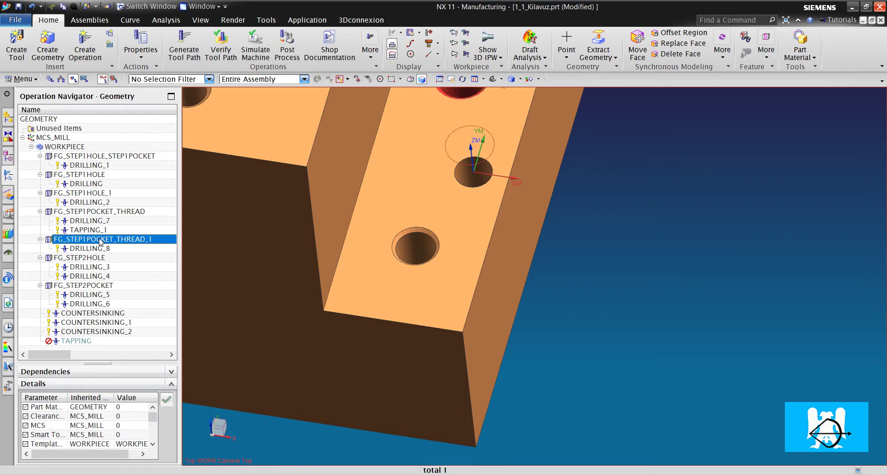
scroll(467, 142, "down", 4)
scroll(521, 200, "up", 4)
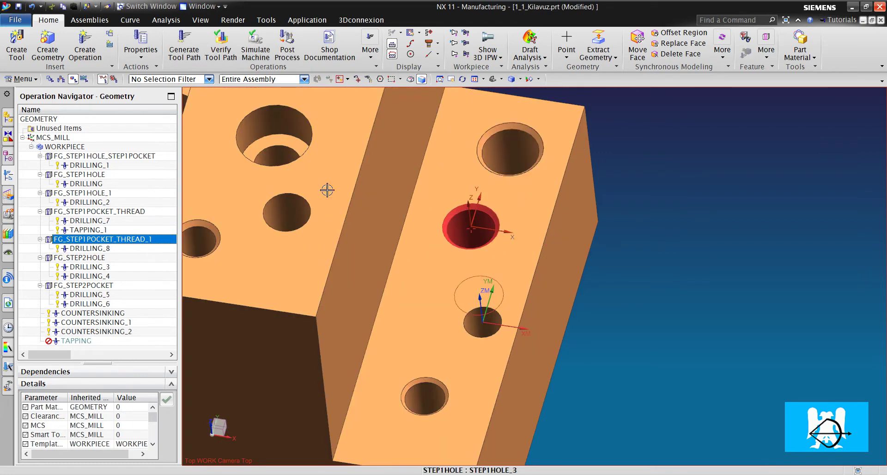
left_click(16, 46)
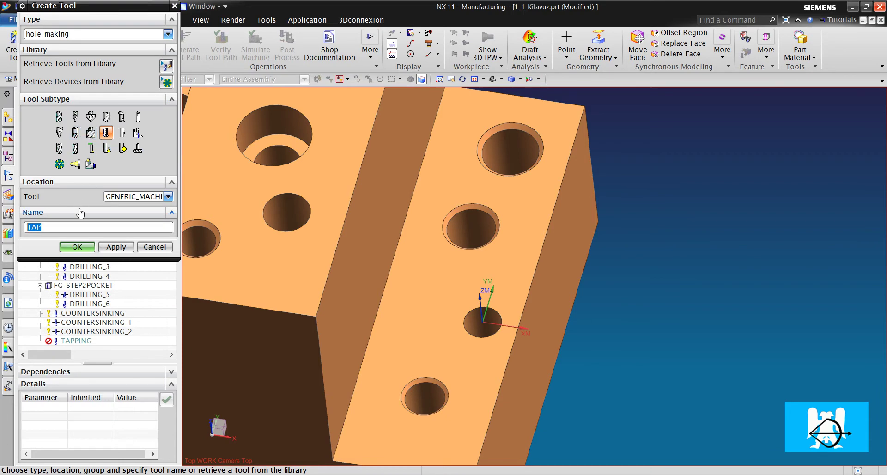
type("m12_1")
key("Return")
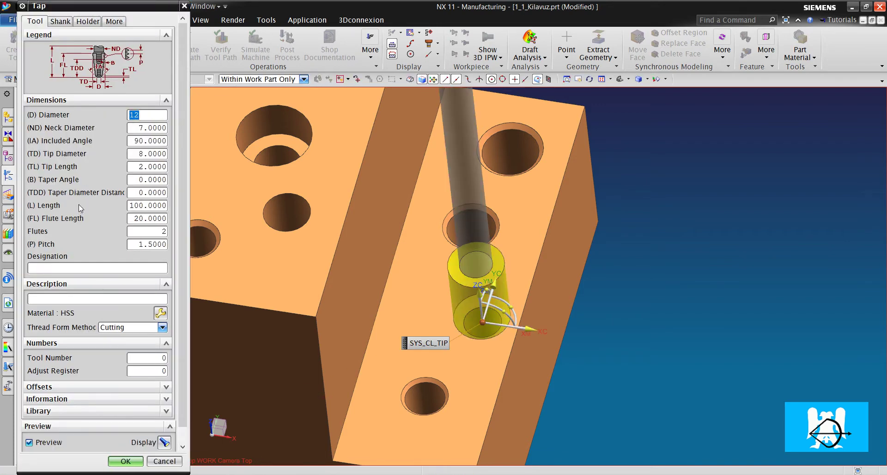
Set the M12_1 tap's pitch to 1.75 and accept the tool
left_click(145, 244)
type("1")
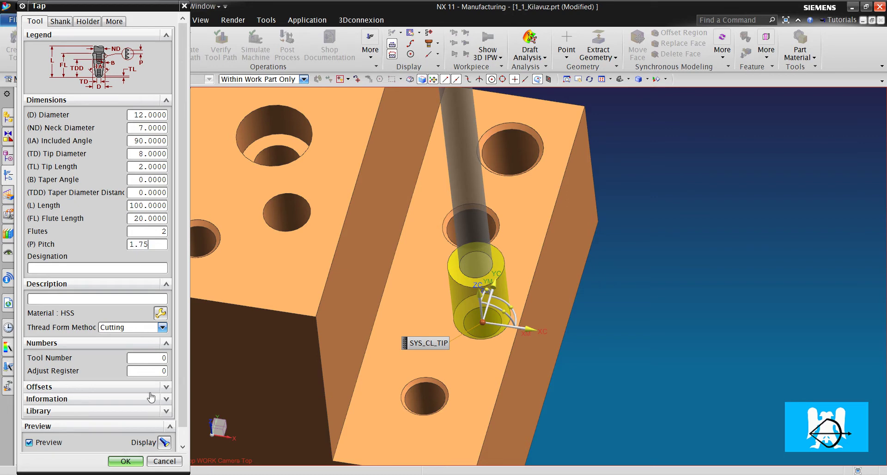
left_click(136, 461)
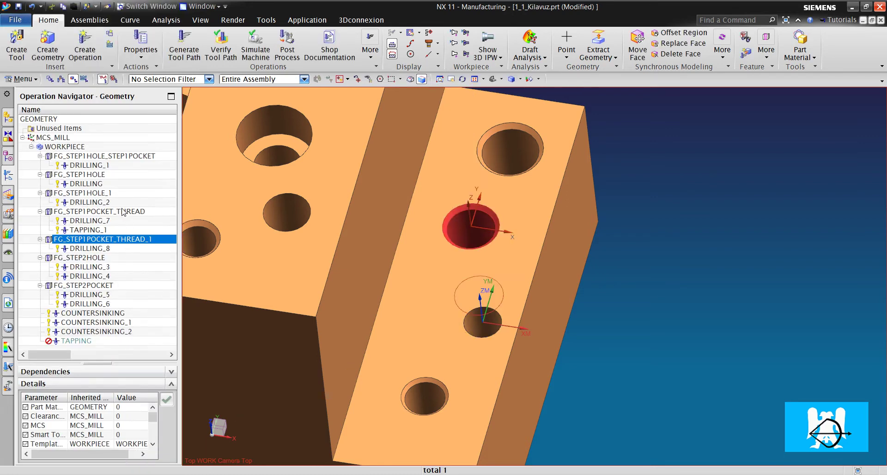
Insert a Tapping operation under FG_STEP1POCKET_THREAD_1 with the M12_1 tap, and review and accept its feature geometry
right_click(107, 241)
mouse_move(139, 359)
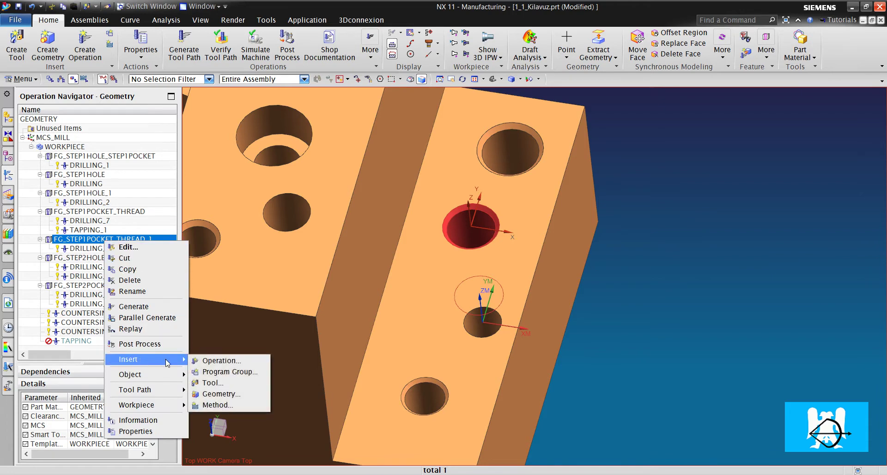
left_click(218, 359)
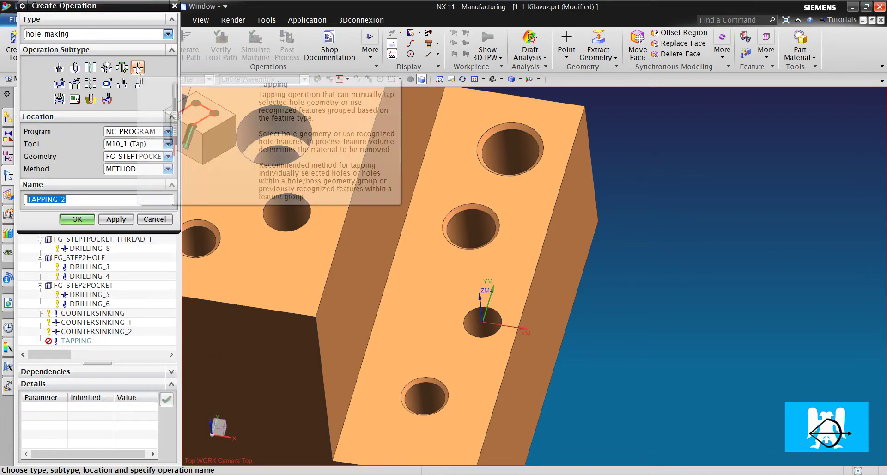
left_click(137, 145)
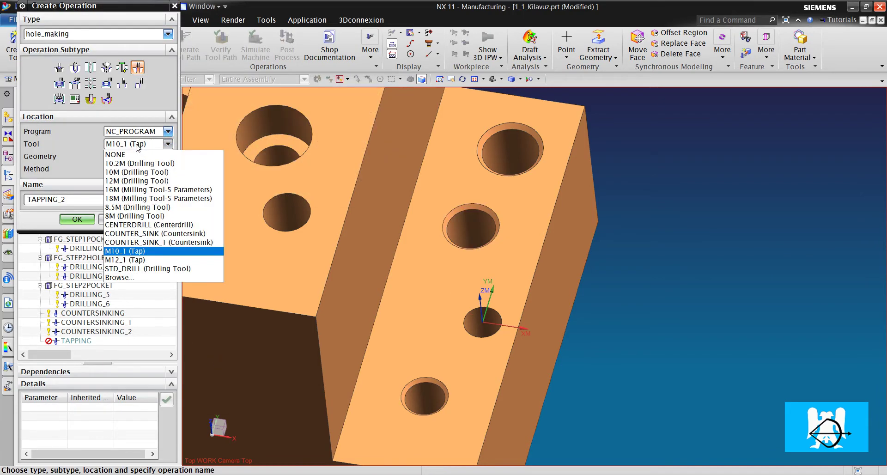
left_click(147, 260)
left_click(76, 219)
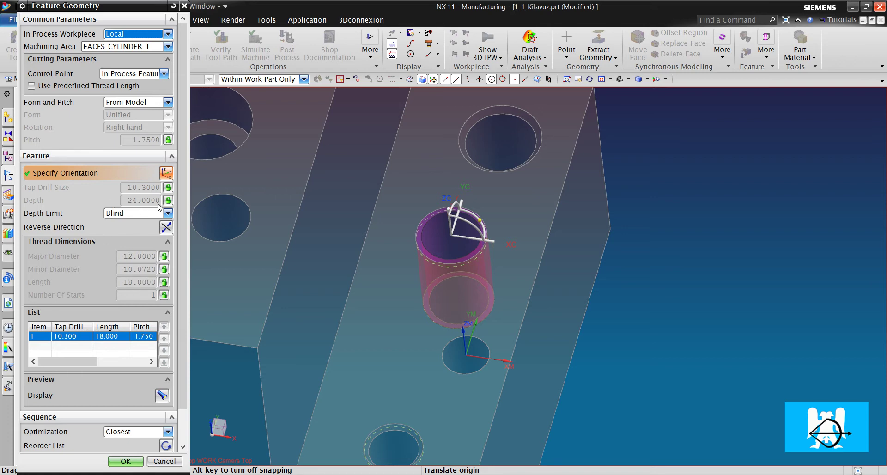
left_click(125, 461)
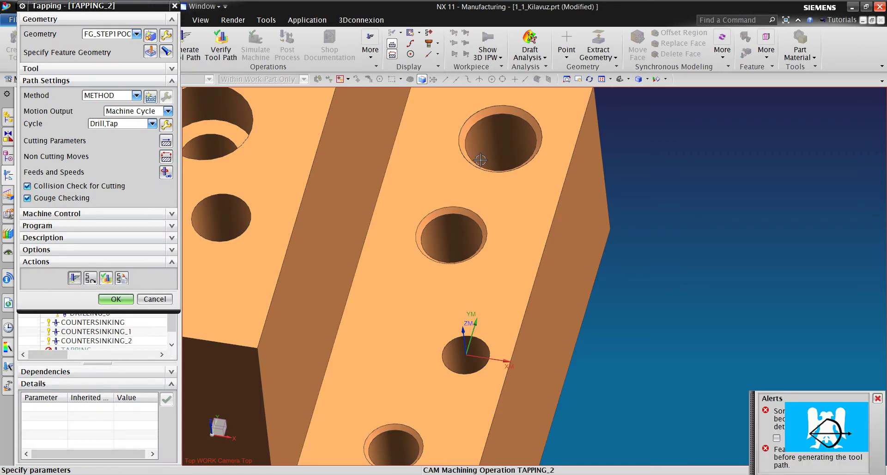
Disable Collision Check for Cutting and Gouge Checking in TAPPING_2, and generate its tool path
scroll(388, 236, "down", 5)
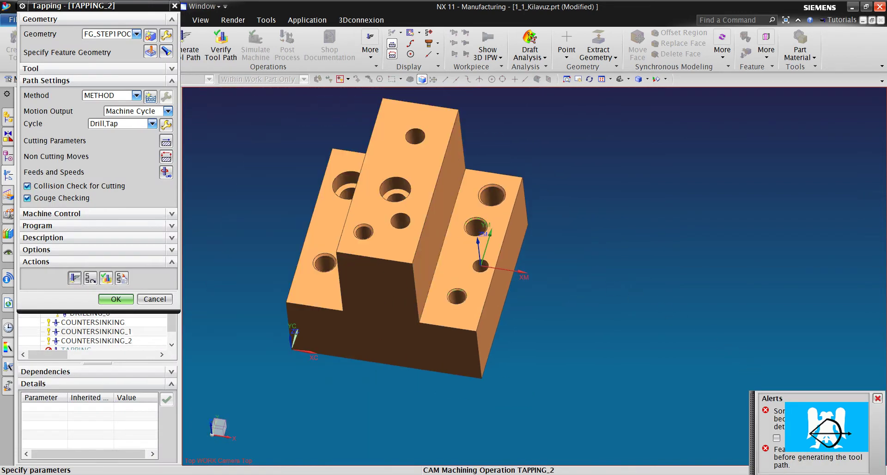
left_click(81, 186)
left_click(81, 199)
left_click(75, 278)
scroll(480, 226, "up", 5)
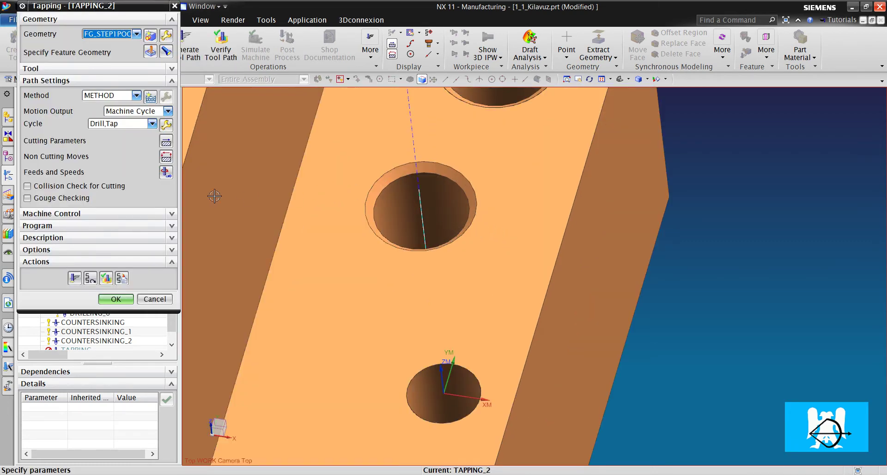
Try generating TAPPING_2's tool path with Collision Check for Cutting and Gouge Checking enabled, and disable both checks again
left_click(50, 187)
left_click(51, 198)
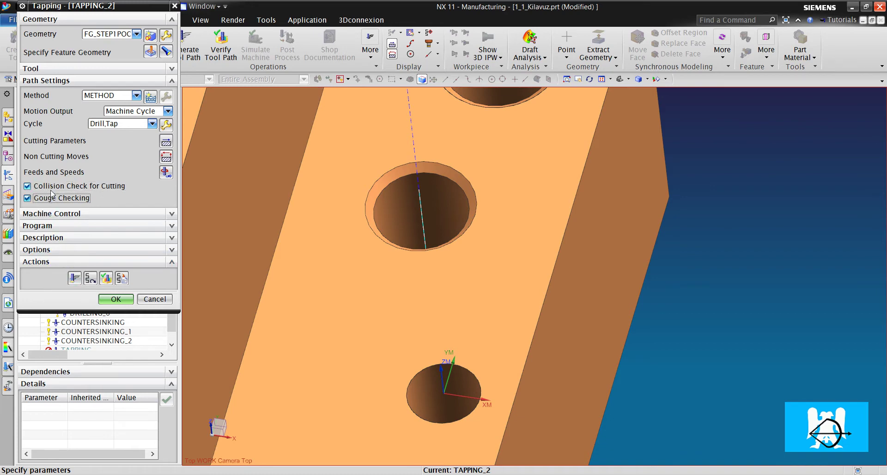
left_click(69, 278)
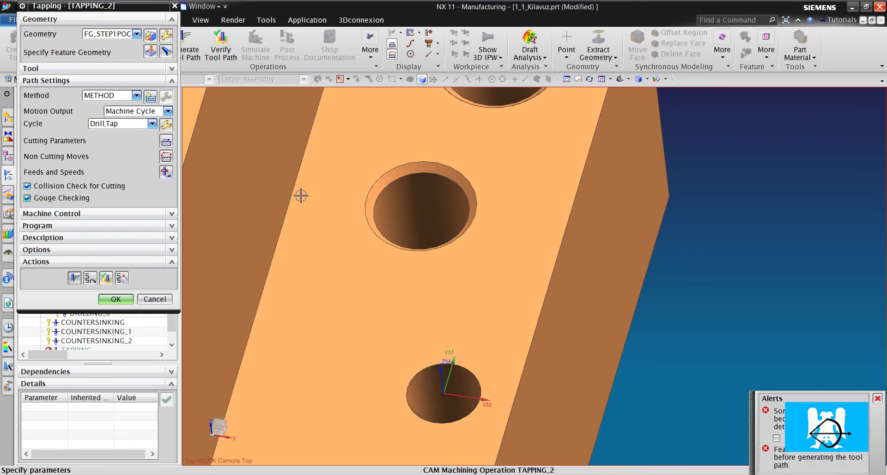
left_click(83, 186)
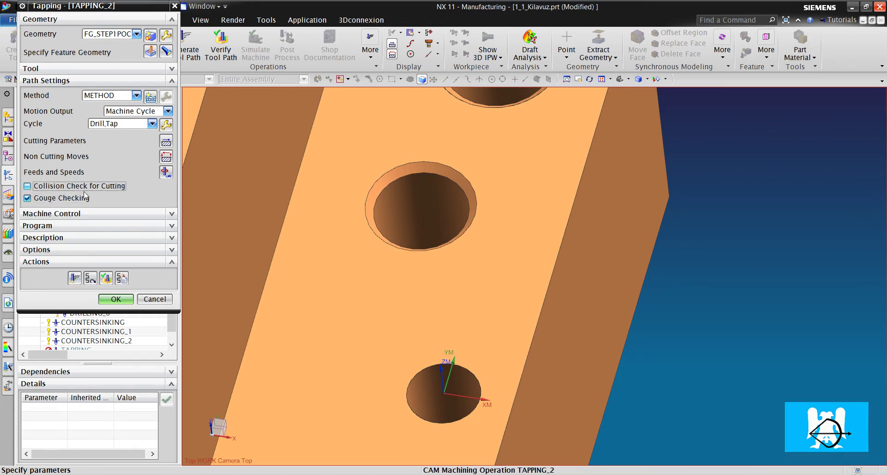
left_click(48, 199)
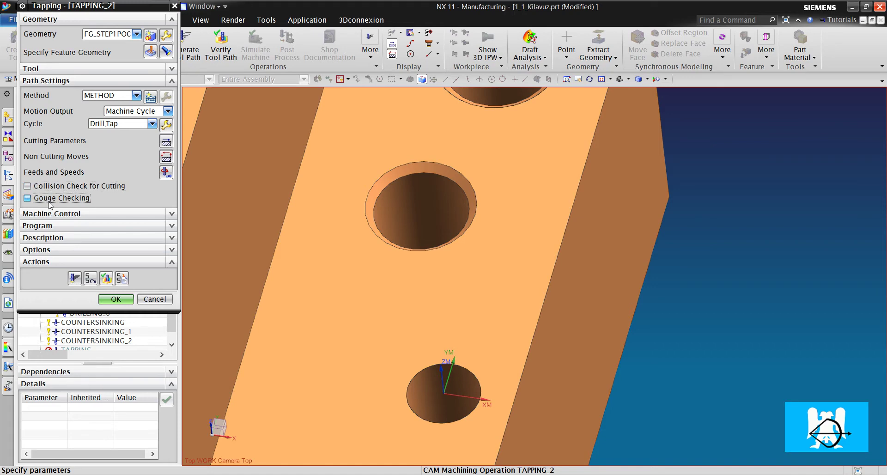
Generate TAPPING_2's tool path with both checks disabled, accept the operation, and clear the selection
left_click(74, 278)
key("Home")
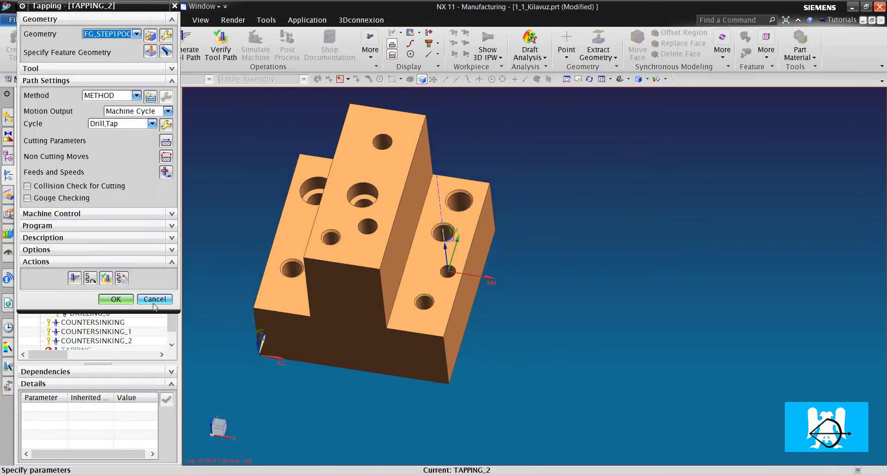
left_click(115, 299)
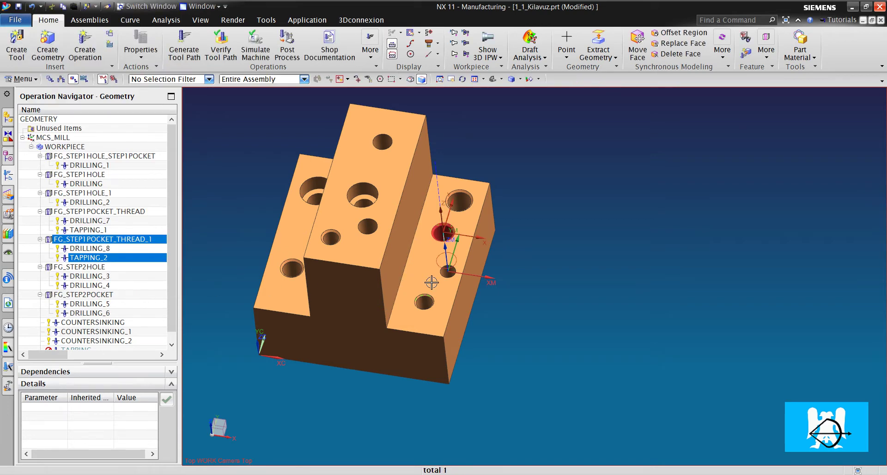
key("Escape")
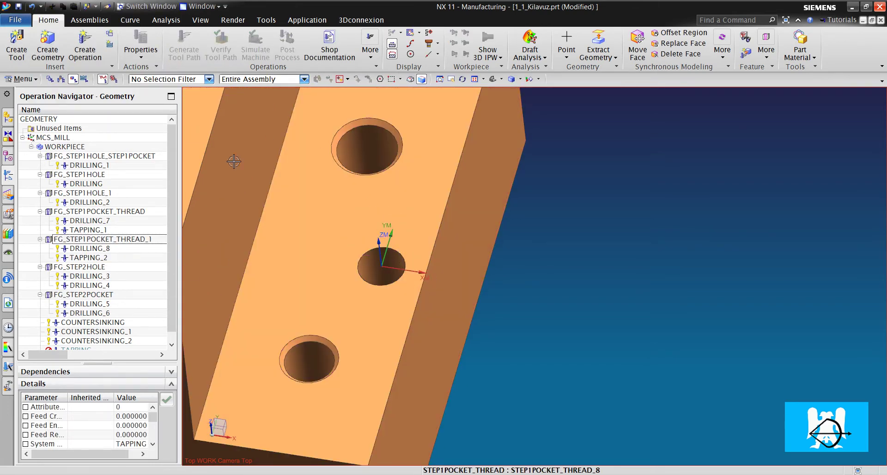
Create a Tapping operation named TAPPING_3 with the tool set to NONE
scroll(77, 313, "down", 1)
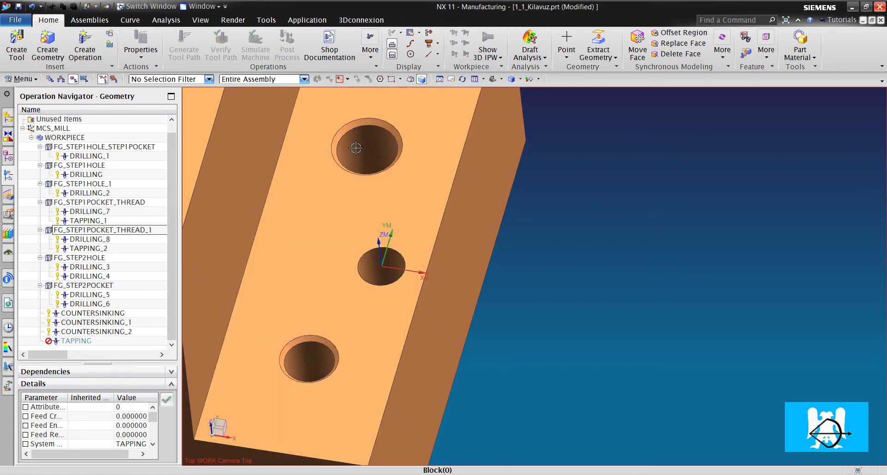
scroll(411, 271, "up", 3)
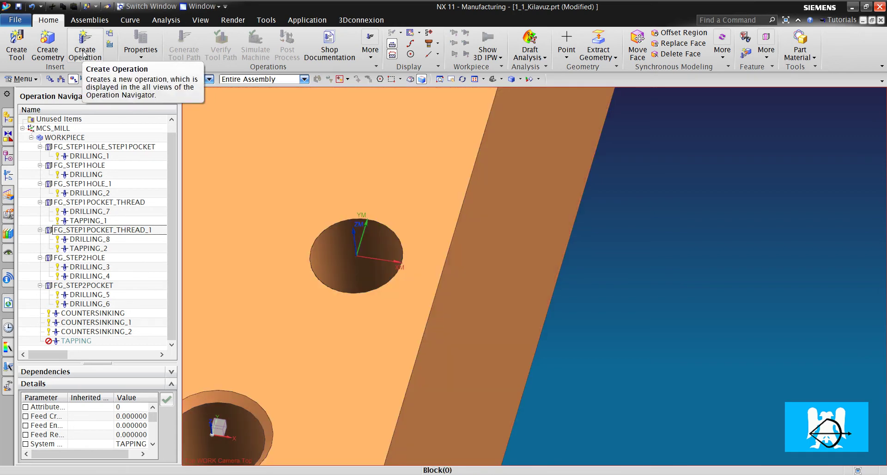
left_click(85, 46)
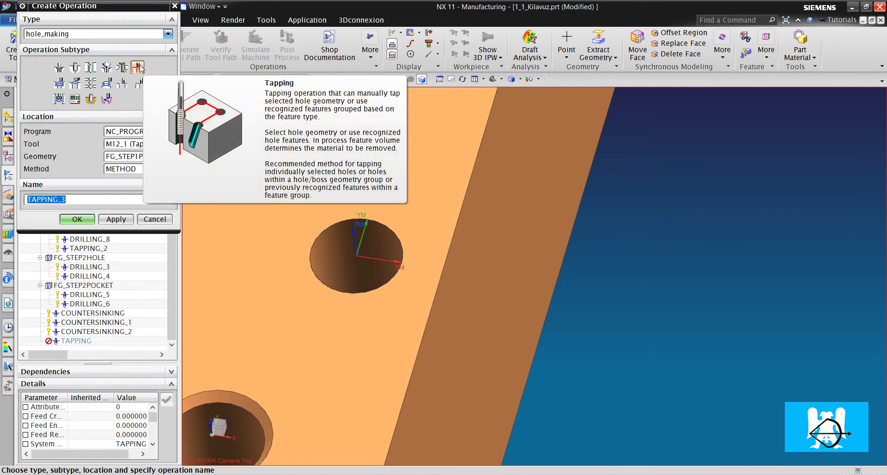
left_click(130, 145)
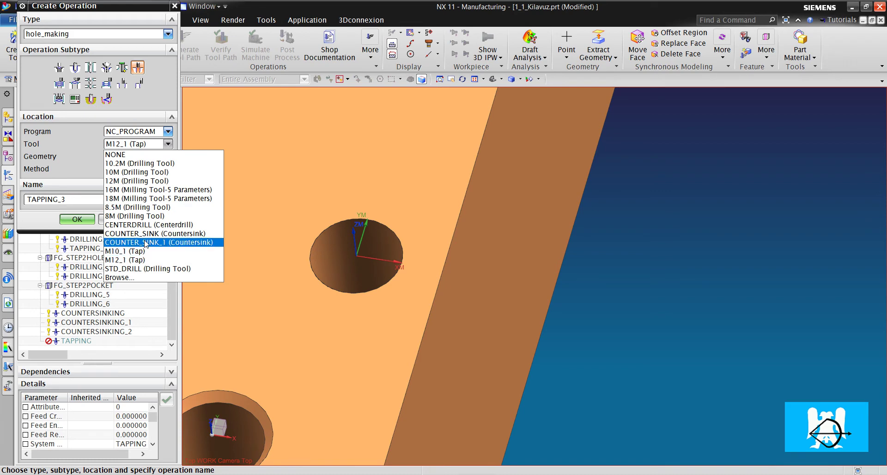
left_click(90, 156)
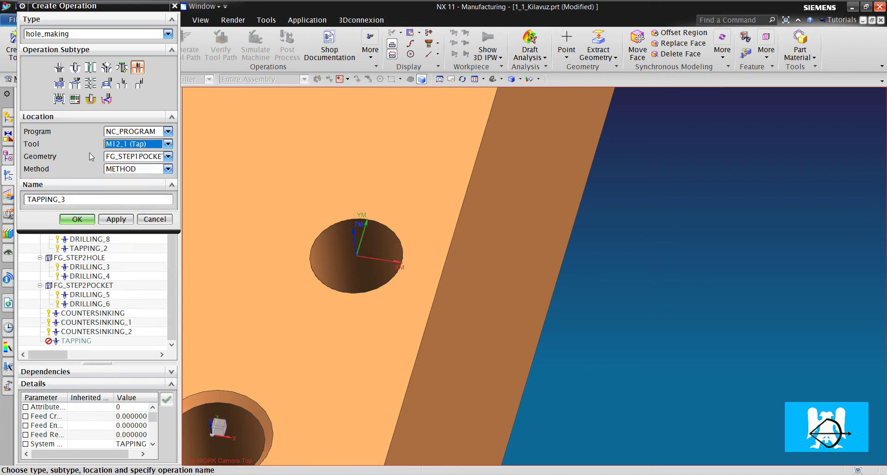
left_click(124, 144)
left_click(124, 155)
left_click(90, 219)
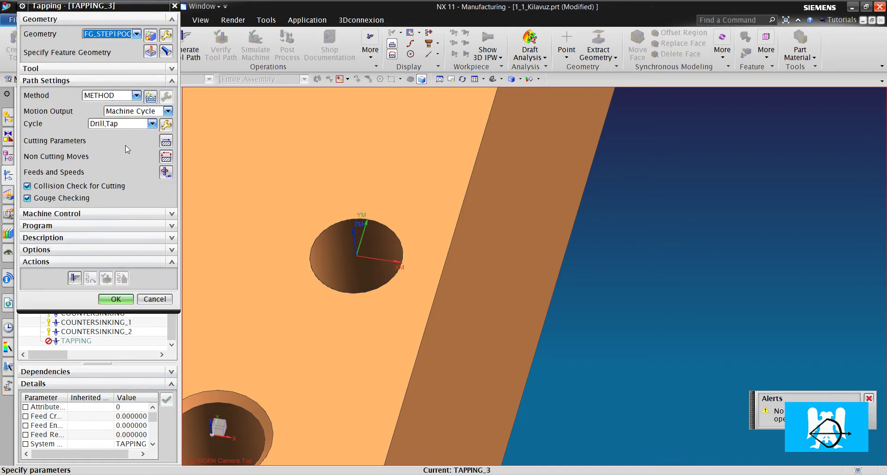
Create a Tap tool named M8 for TAPPING_3, set its pitch to 1.25, and accept it
left_click(121, 69)
left_click(151, 84)
left_click(106, 117)
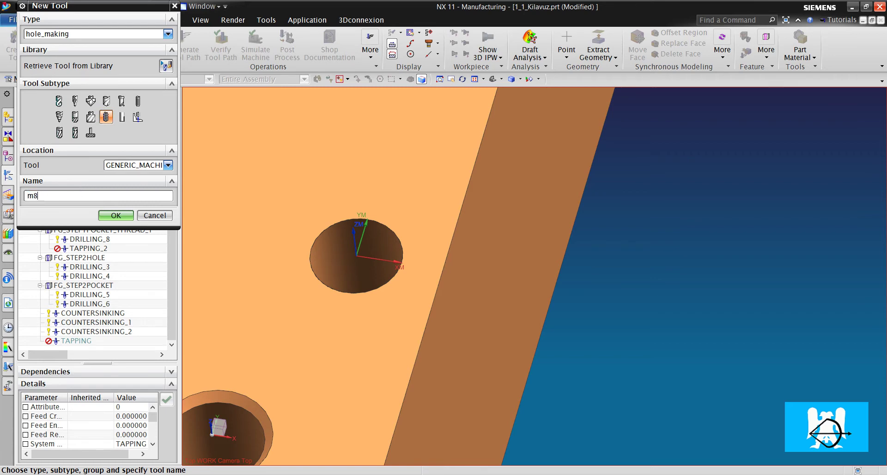
key("Return")
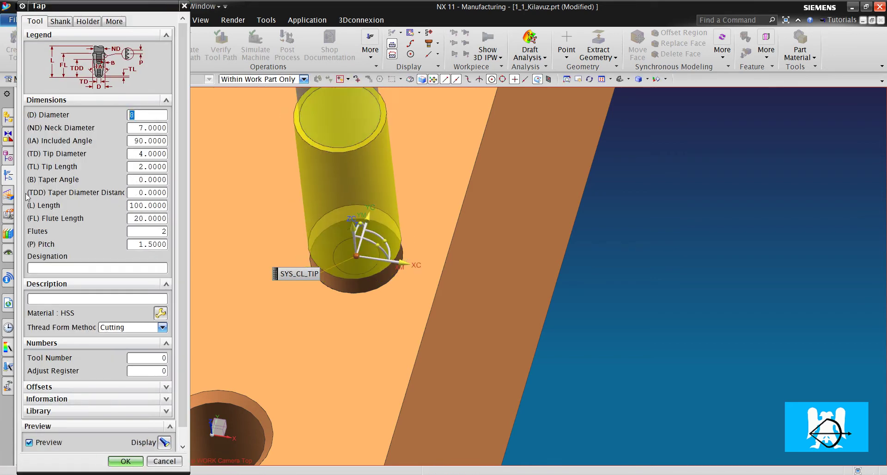
double_click(149, 244)
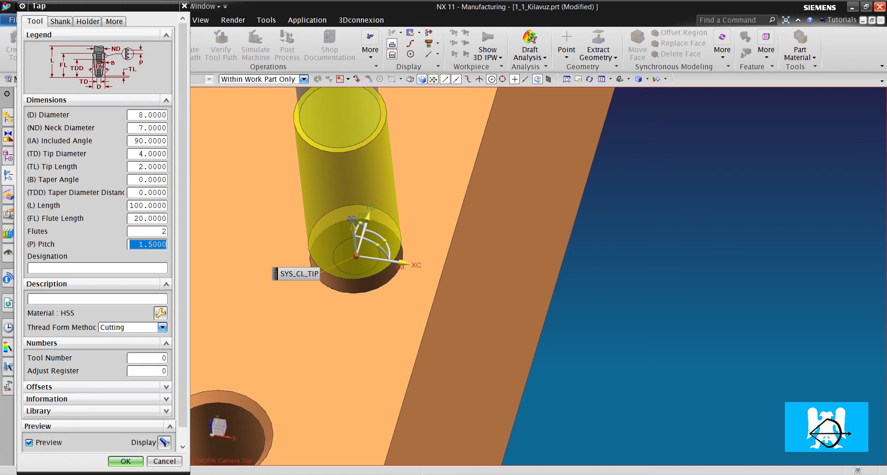
type("1")
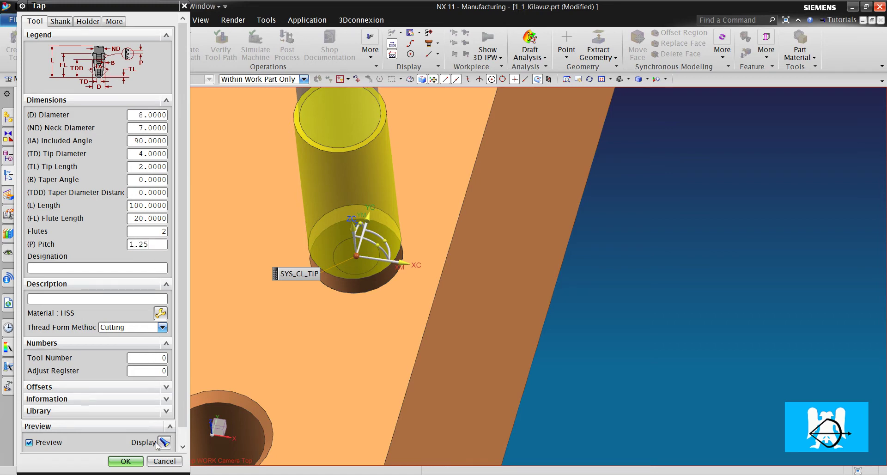
left_click(128, 461)
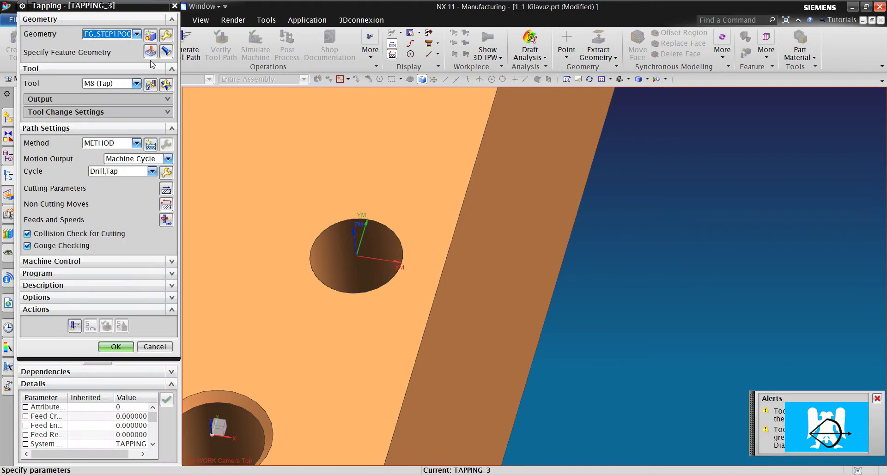
Display TAPPING_3's inherited feature geometry and change the operation's geometry to WORKPIECE
left_click(165, 52)
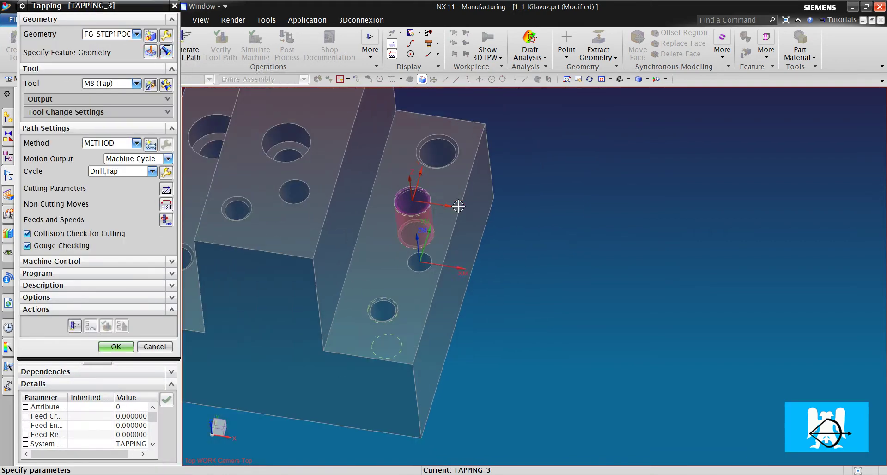
left_click(102, 37)
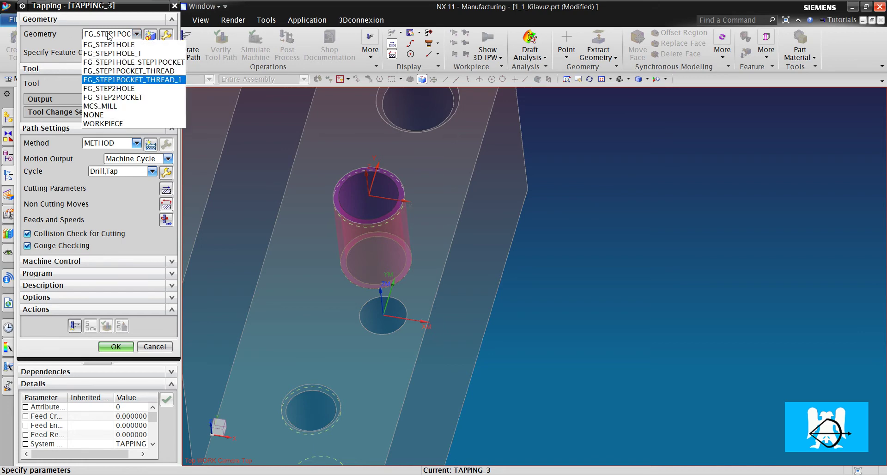
left_click(107, 124)
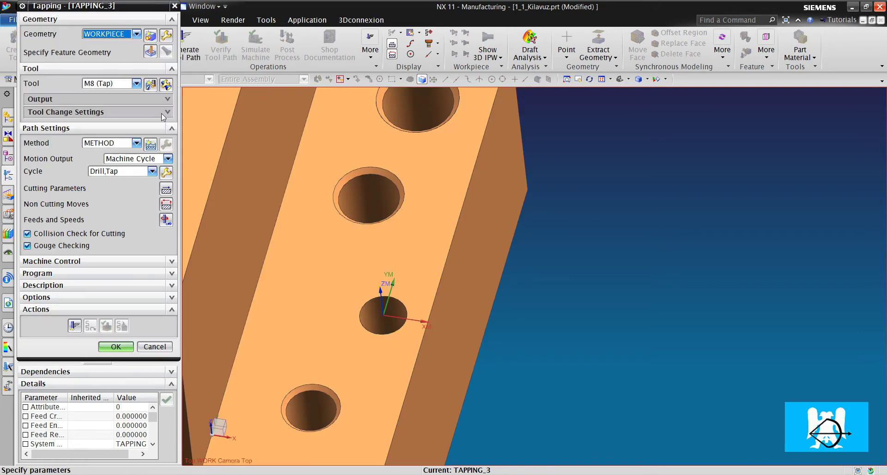
Select the plain 8 mm hole at the machine coordinate origin as TAPPING_3's feature geometry and inspect its preview
left_click(150, 52)
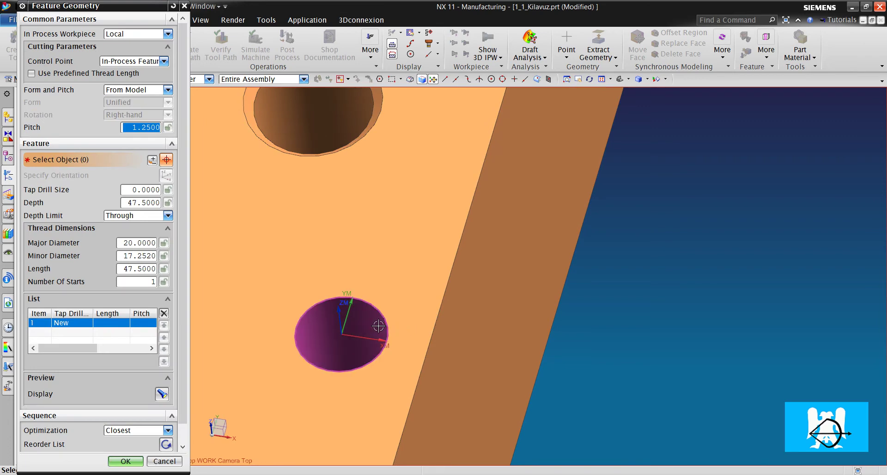
left_click(372, 290)
scroll(365, 204, "down", 2)
scroll(359, 214, "up", 4)
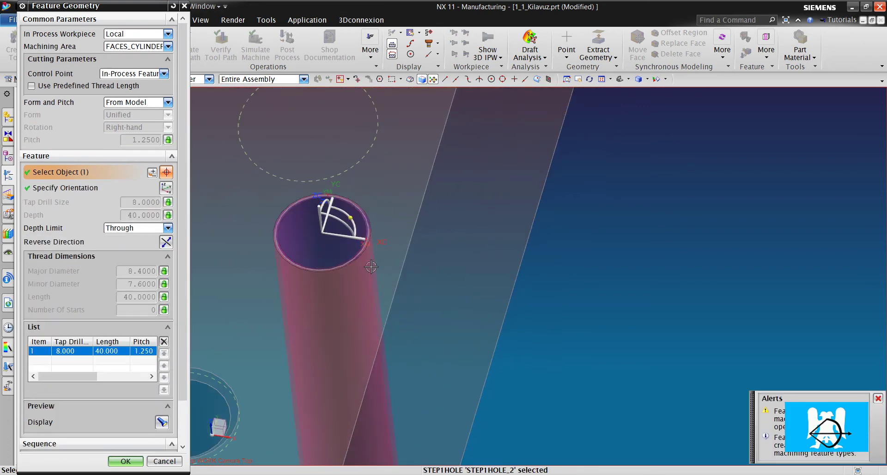
scroll(390, 206, "down", 3)
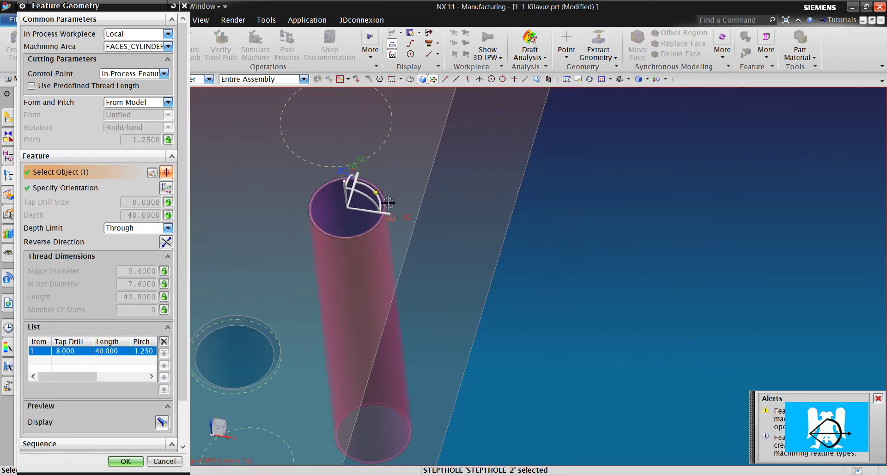
scroll(396, 242, "down", 3)
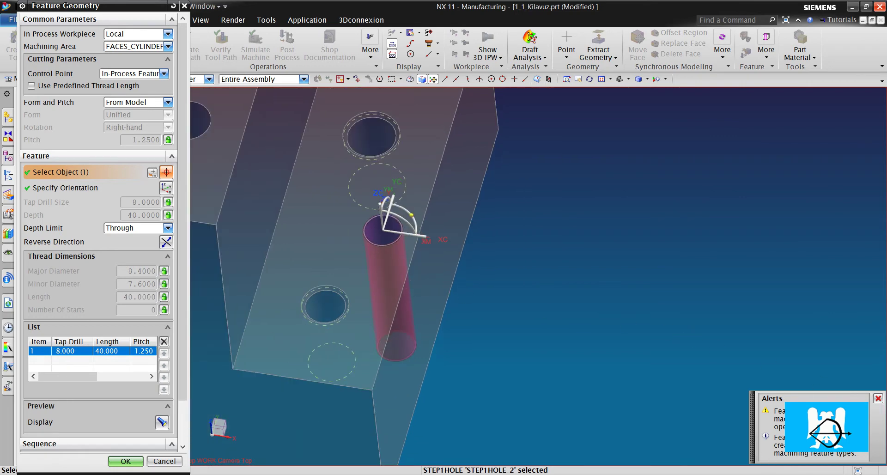
scroll(399, 203, "up", 3)
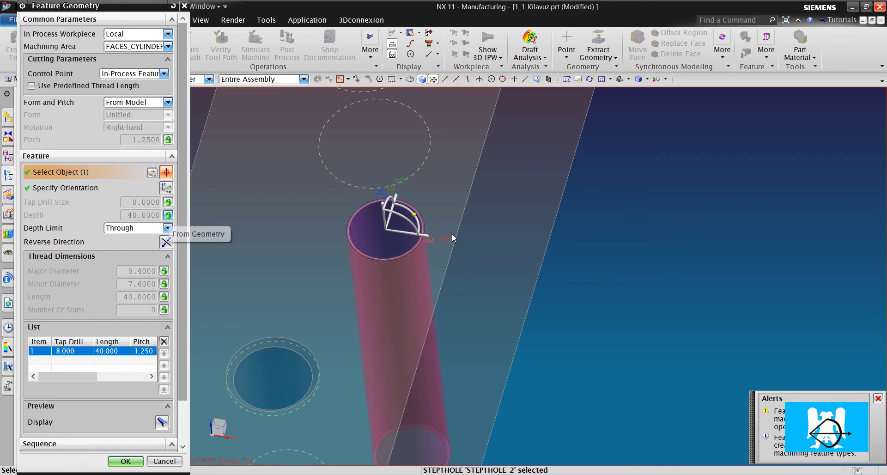
middle_click_drag(481, 311, 468, 284, "shift")
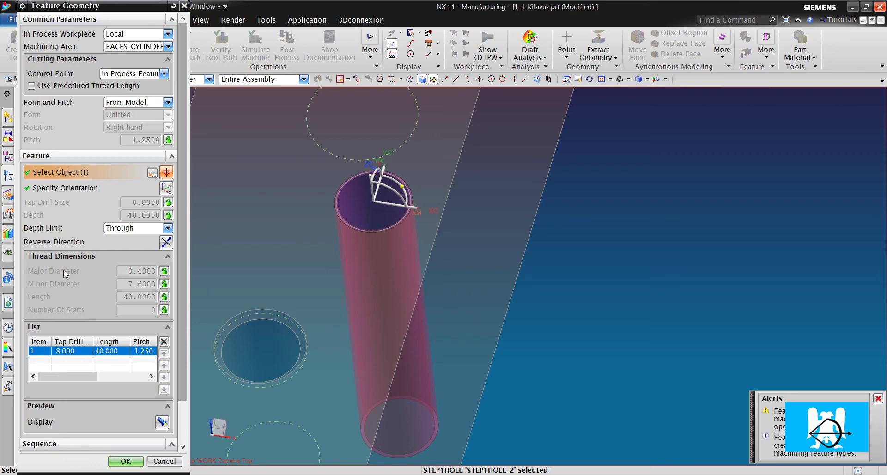
Override the hole's thread length, trying 20 mm and settling on 30 mm, and accept the feature geometry
left_click(164, 297)
left_click(174, 307)
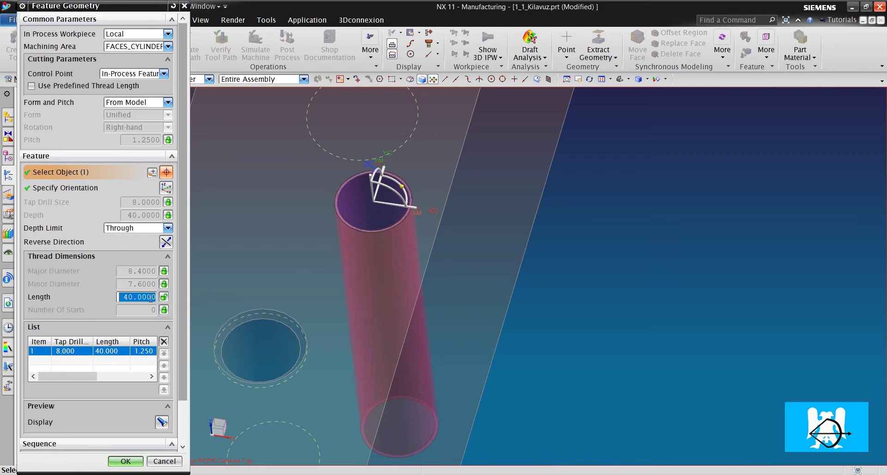
type("20")
key("Return")
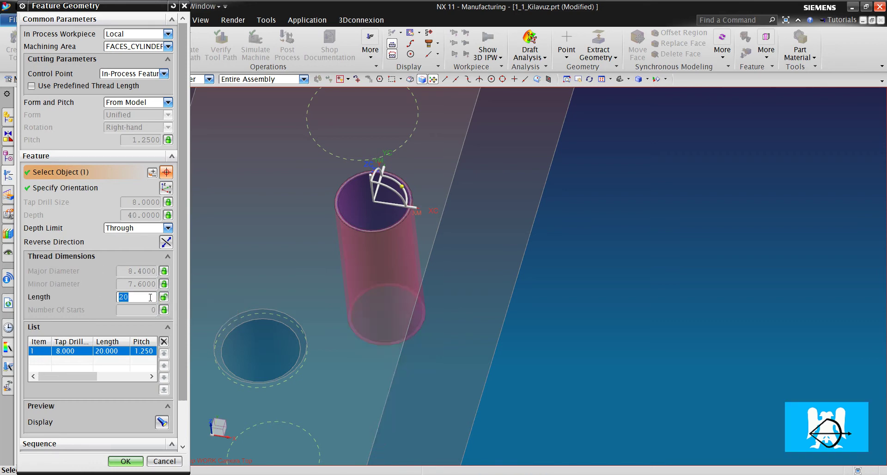
type("30")
key("Return")
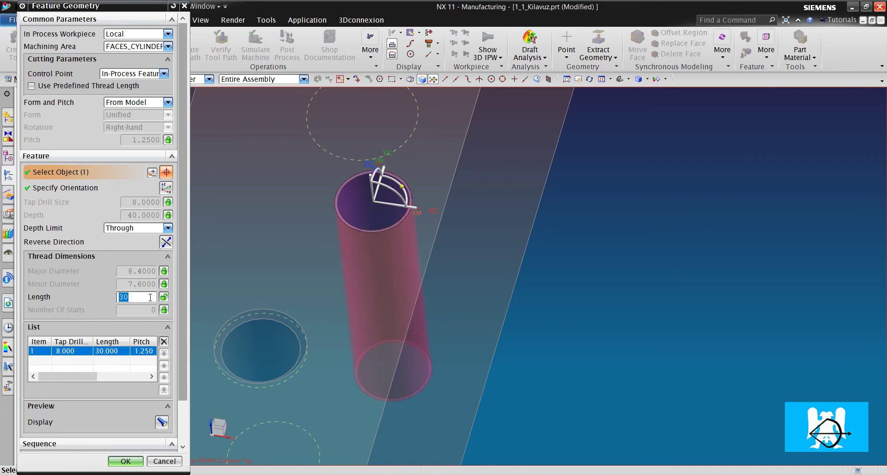
left_click(125, 461)
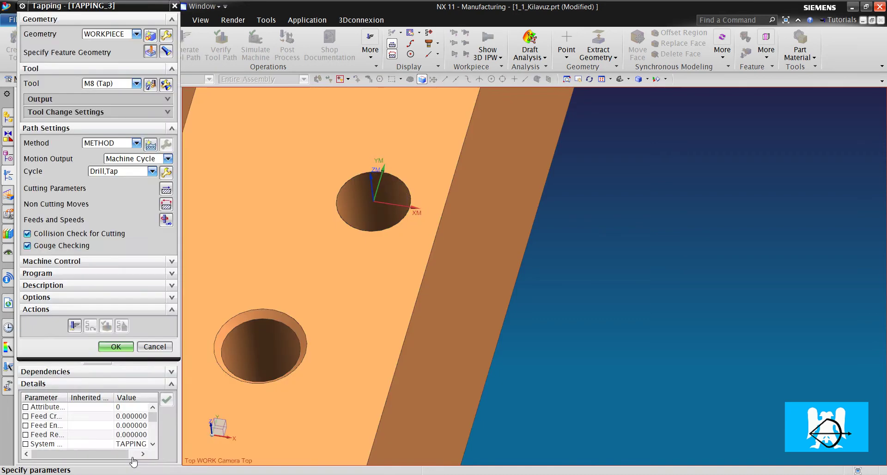
Generate TAPPING_3's tool path and accept the operation
left_click(74, 326)
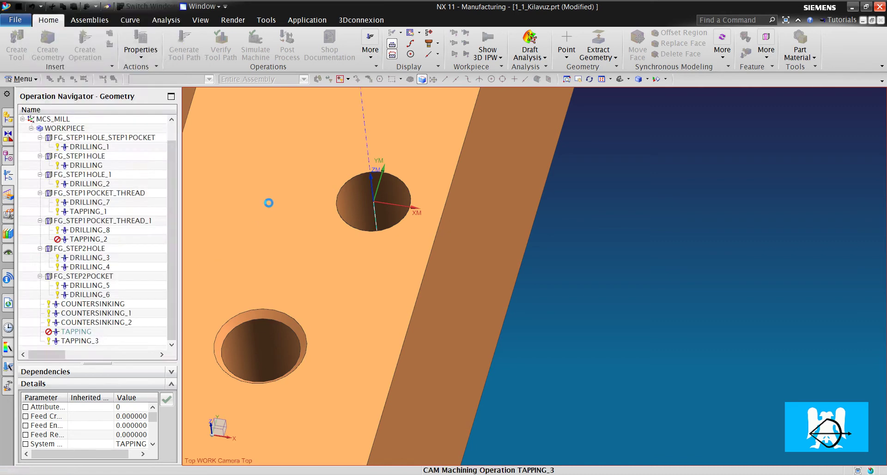
left_click(116, 347)
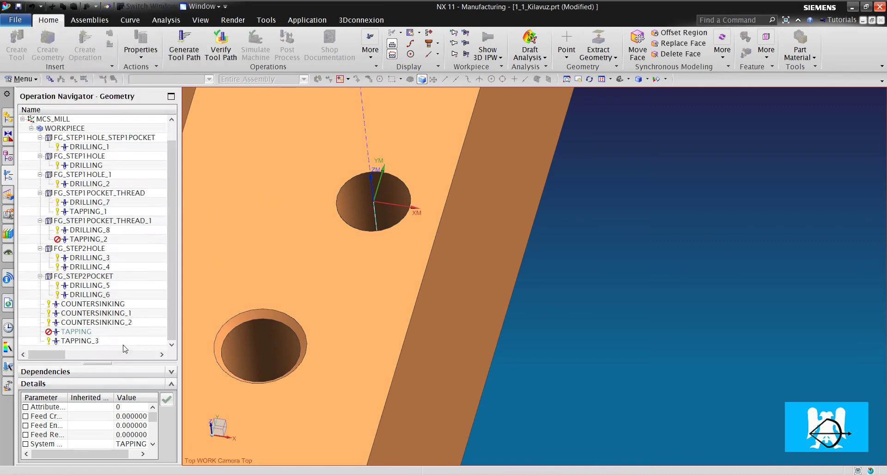
Delete Simple Hole (3), the chamfered hole on the block's lower step, from the model history
key("Home")
scroll(326, 185, "up", 3)
middle_click_drag(326, 186, 322, 207)
scroll(318, 231, "up", 3)
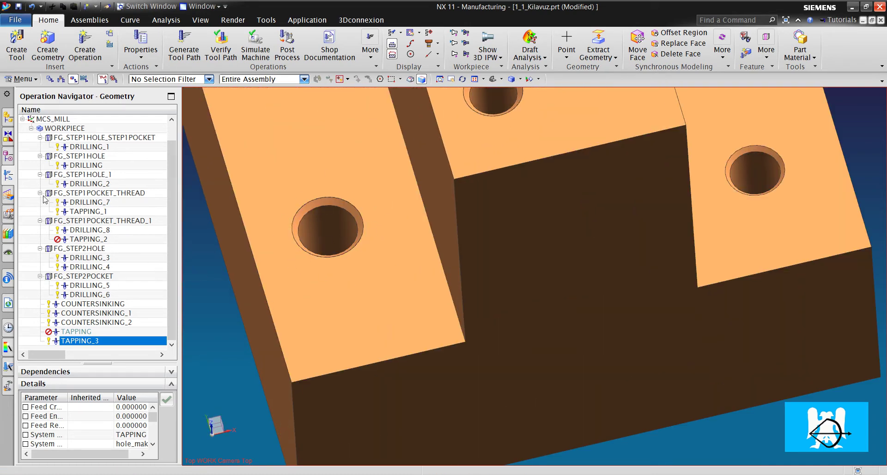
left_click(10, 158)
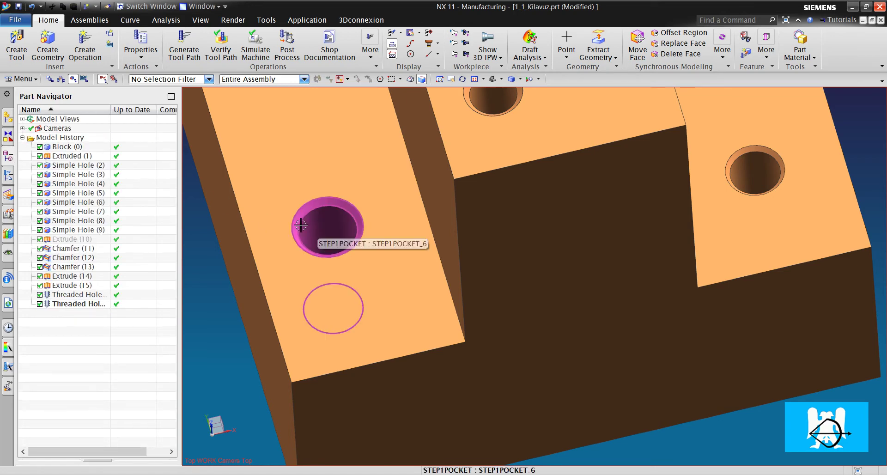
left_click(92, 176)
right_click(93, 176)
left_click(130, 165)
left_click(252, 312)
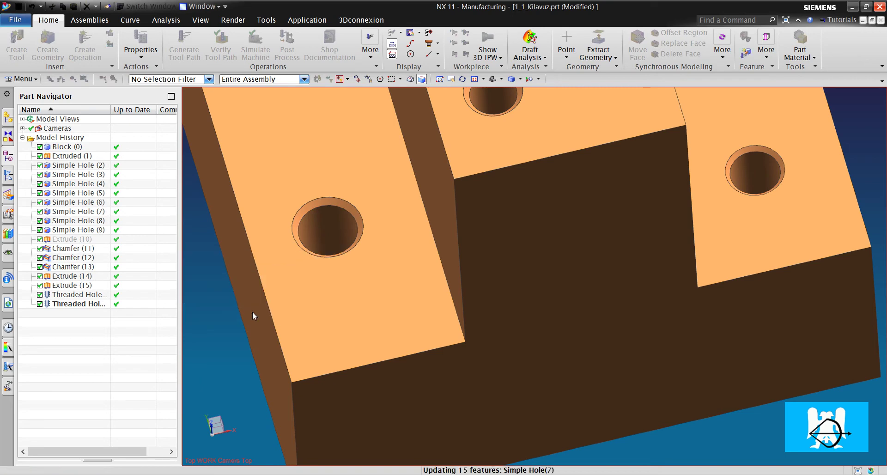
Switch from the Manufacturing application to Modeling
left_click(16, 20)
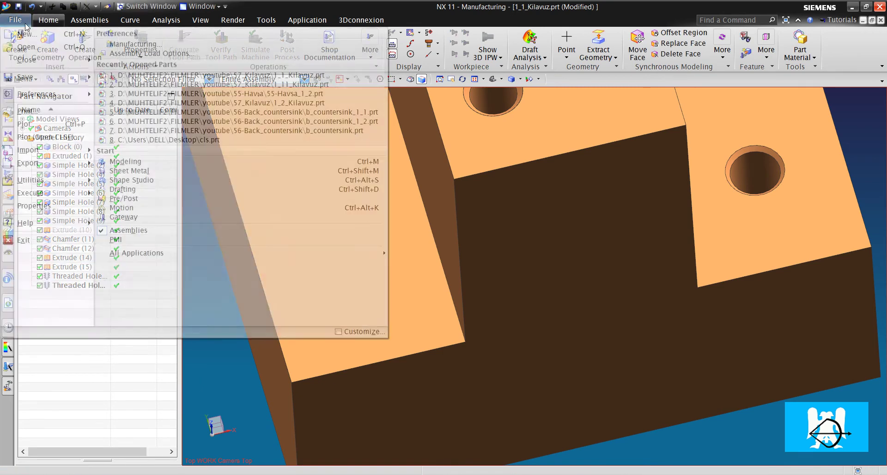
left_click(129, 162)
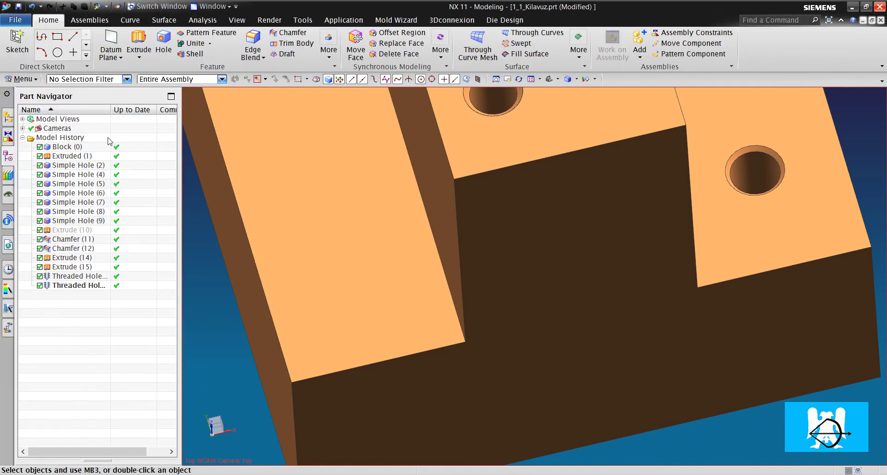
left_click(21, 79)
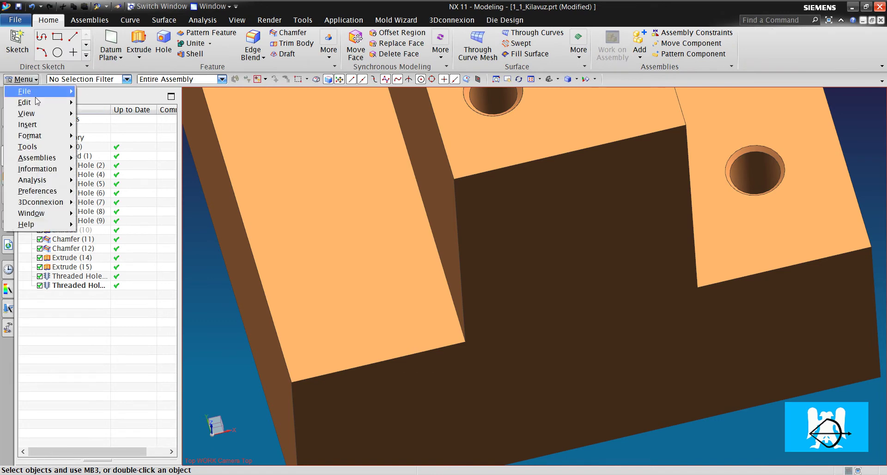
mouse_move(40, 126)
left_click(104, 133)
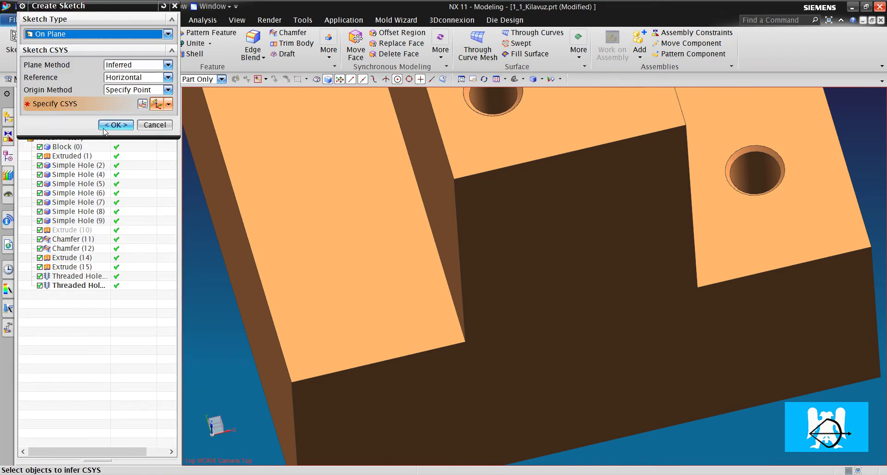
left_click(154, 125)
Create a sketch in the task environment on the step face where the hole was deleted
left_click(29, 80)
mouse_move(39, 124)
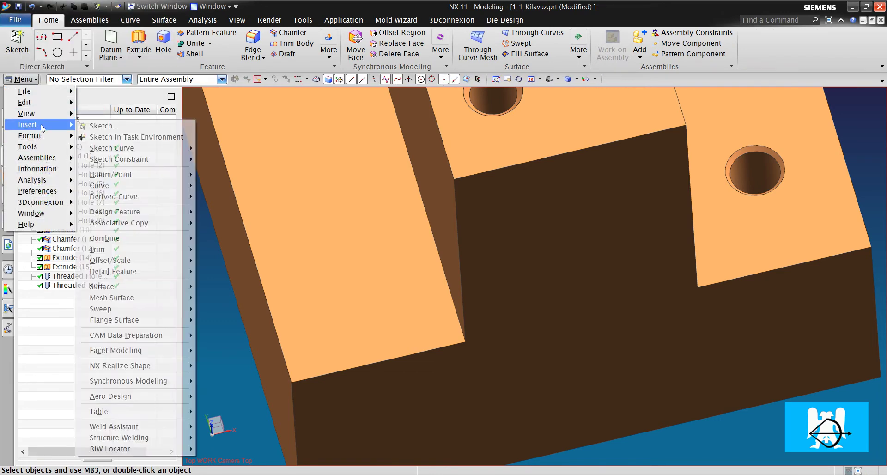
left_click(110, 138)
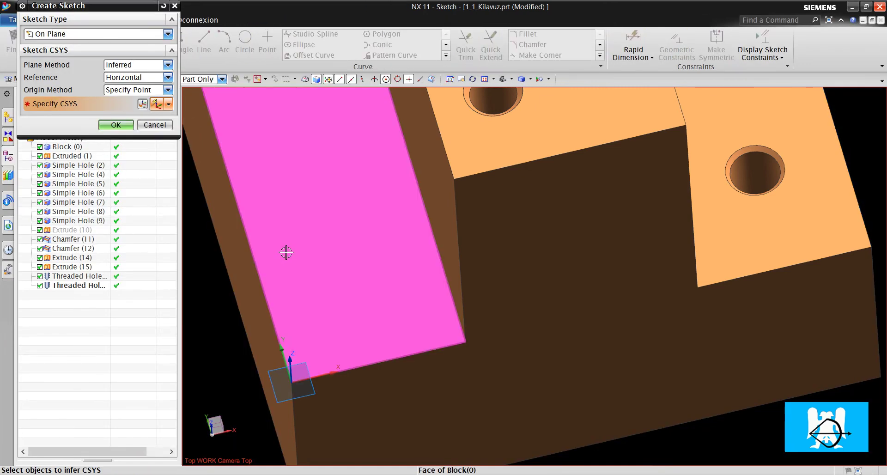
left_click(287, 247)
left_click(116, 124)
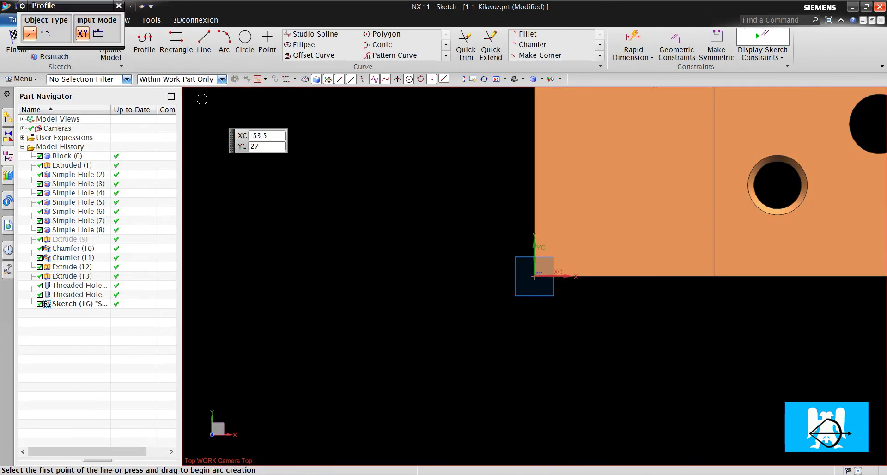
Leave the Profile command and sketch a point about 13 mm from the block's side edge and 19 mm from its front edge
left_click(119, 6)
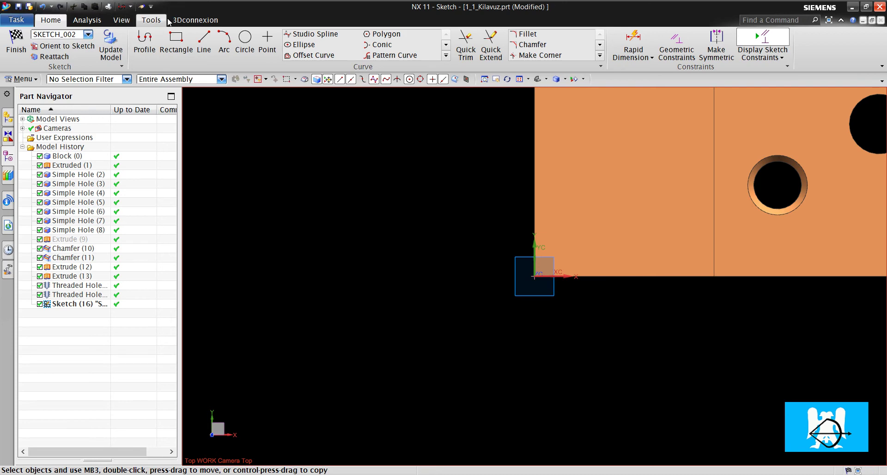
left_click(267, 42)
left_click(466, 198)
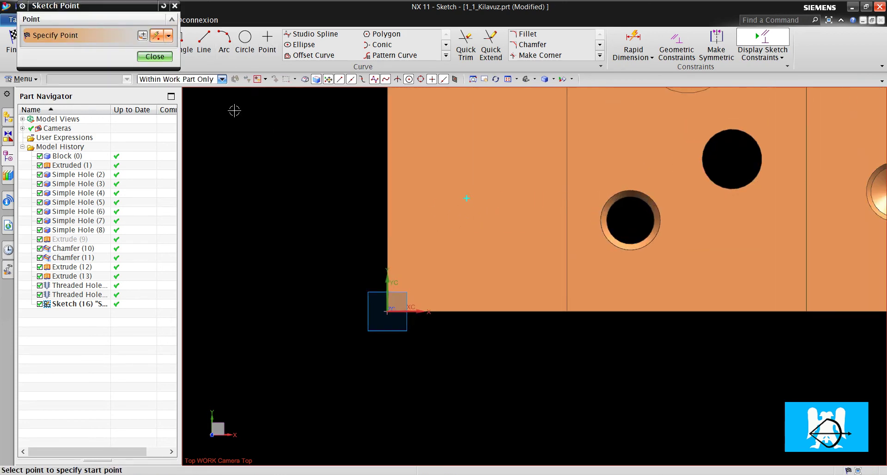
left_click(175, 6)
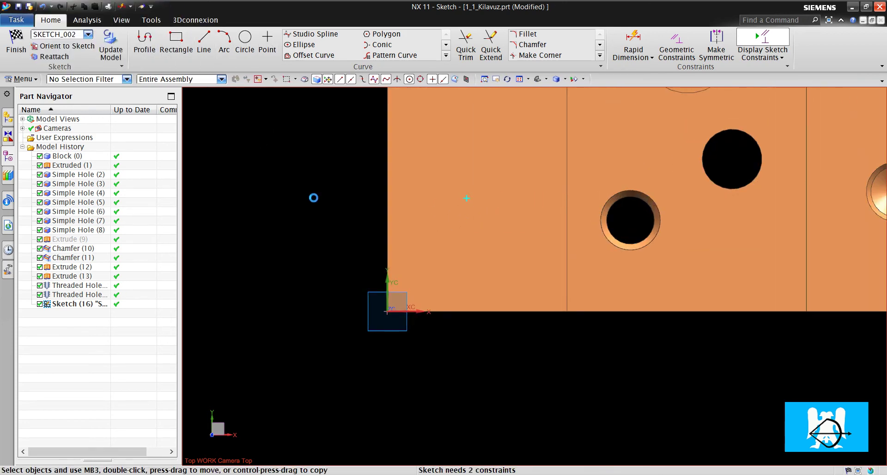
Dimension the sketch point's distance from the block's front edge as 25 mm
key("d")
left_click(466, 198)
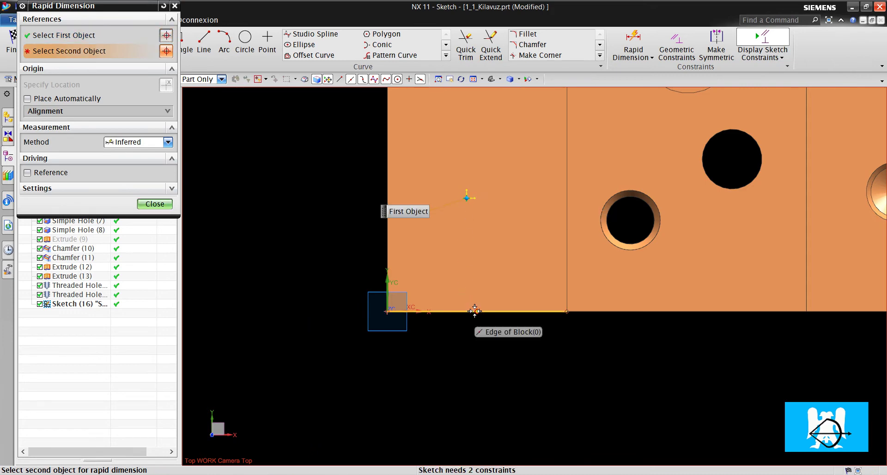
left_click(466, 305)
left_click(462, 259)
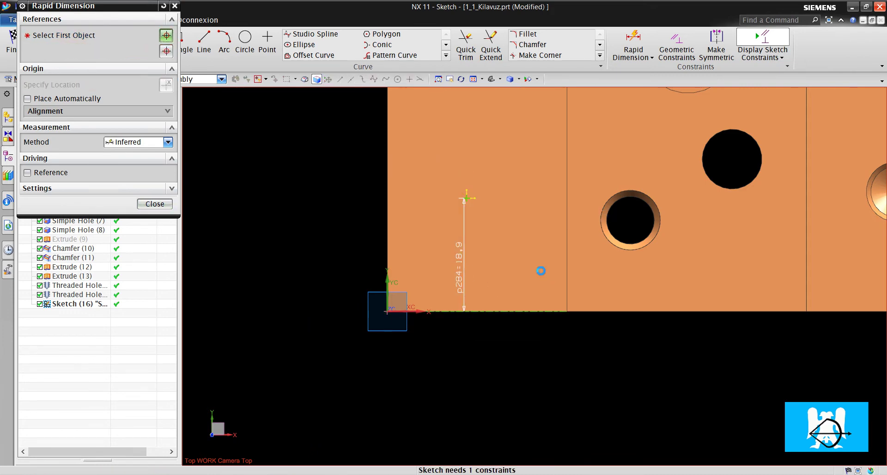
type("25")
key("Return")
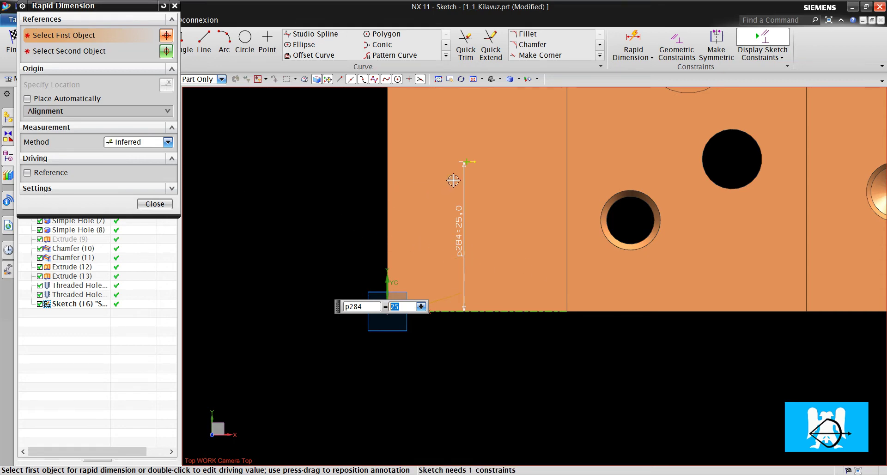
Dimension the point's distance from the block's side edge as 15 mm and finish the sketch
left_click(470, 161)
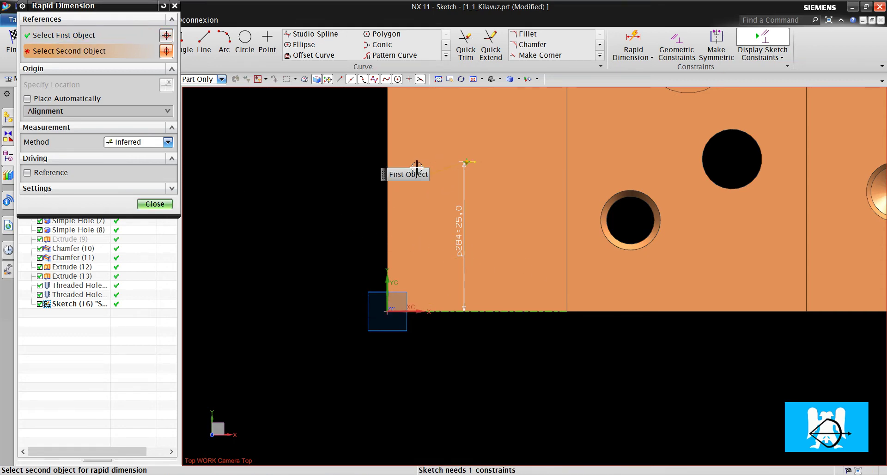
left_click(389, 148)
left_click(425, 144)
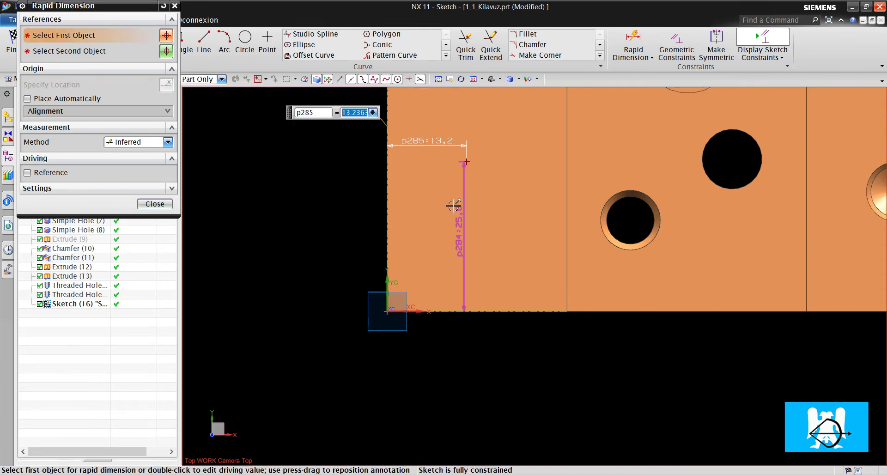
type("15")
key("Return")
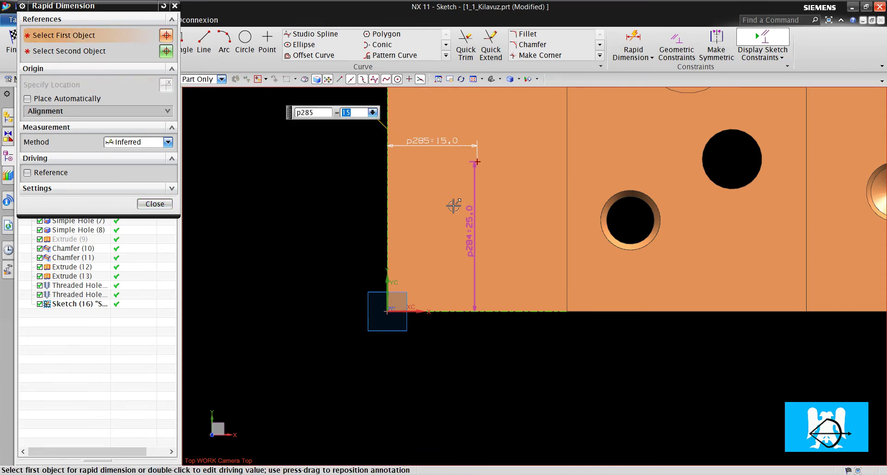
left_click(154, 204)
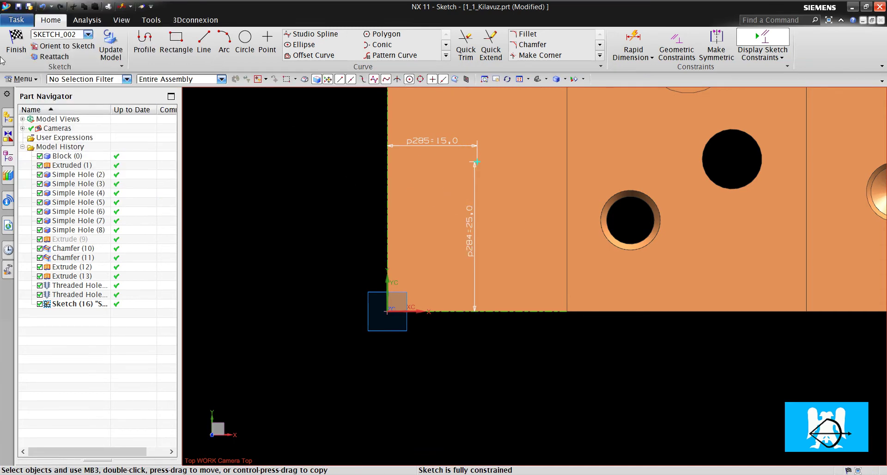
left_click(16, 40)
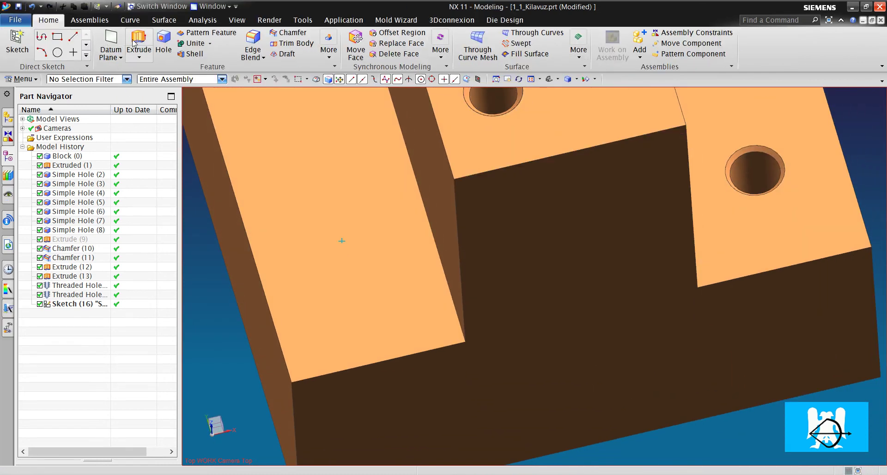
Create an M16 x 2 right-handed threaded hole at the sketch point, with 20 mm custom thread depth and 30 mm hole depth
left_click(163, 46)
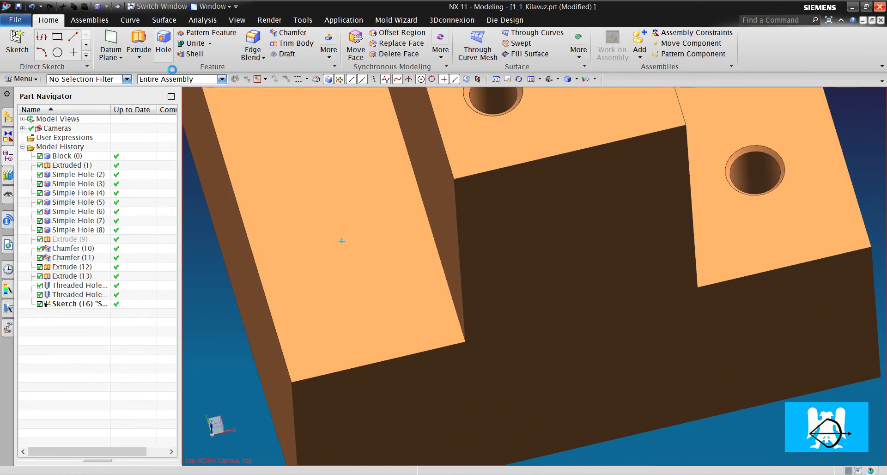
left_click(342, 240)
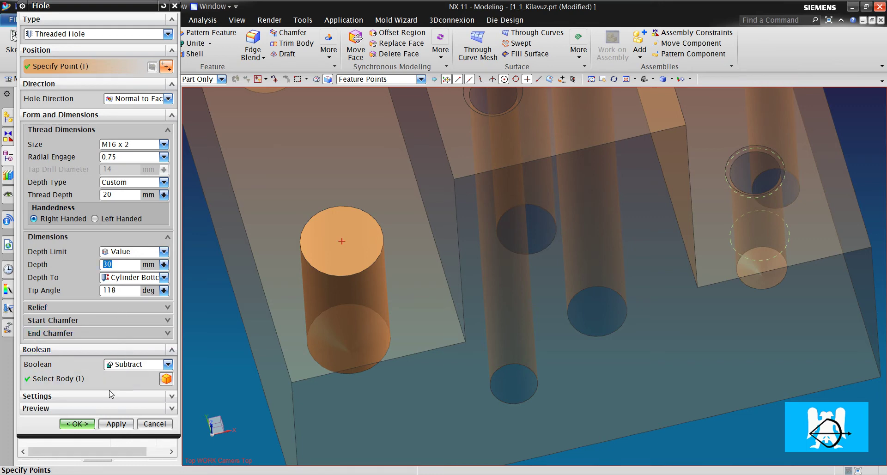
left_click(77, 424)
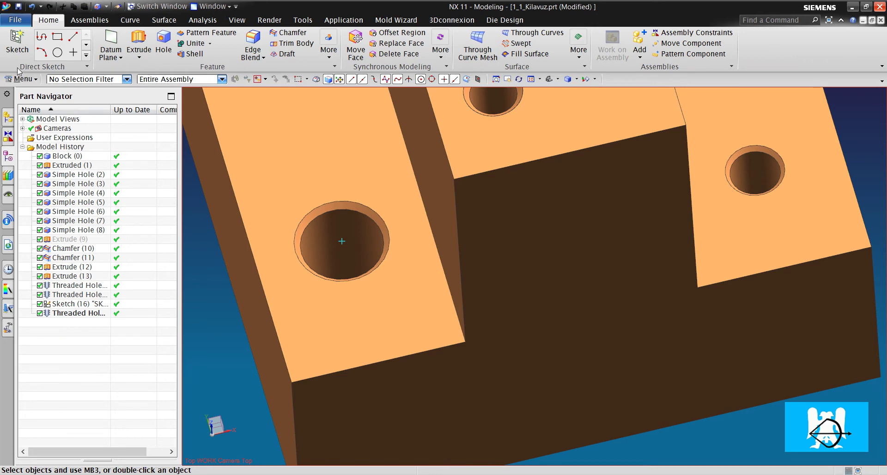
Return to the Manufacturing application with the existing operations and the whole block in view
left_click(16, 20)
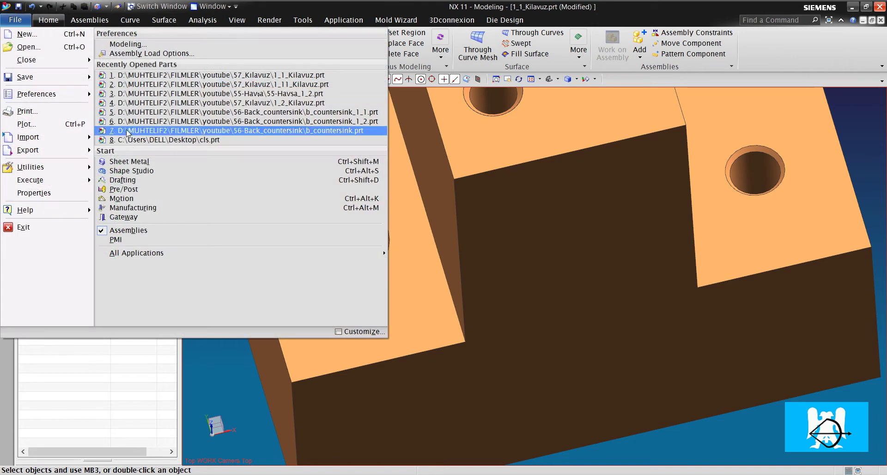
left_click(132, 207)
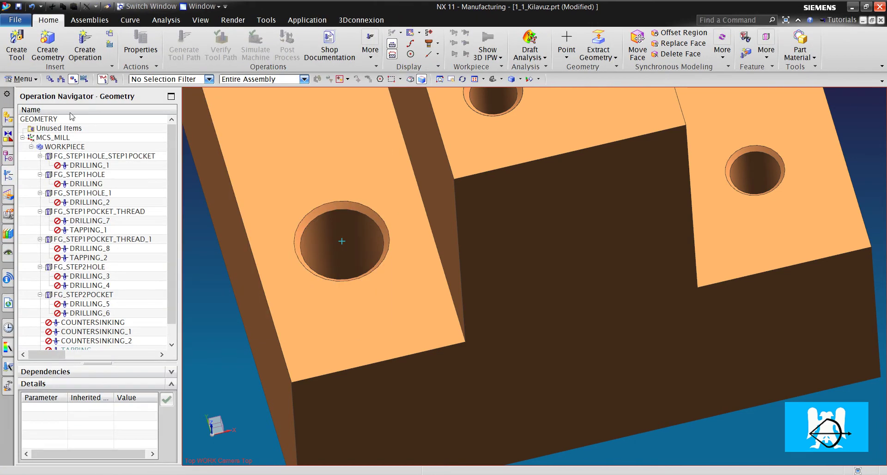
scroll(55, 236, "down", 1)
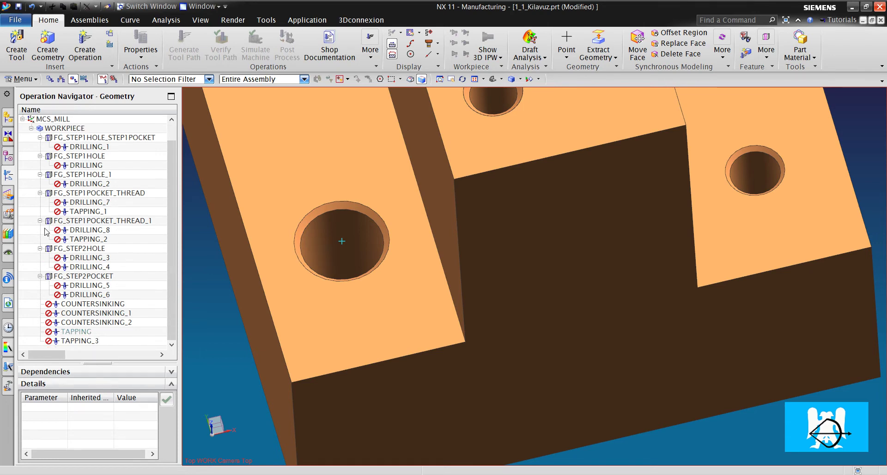
scroll(344, 242, "down", 3)
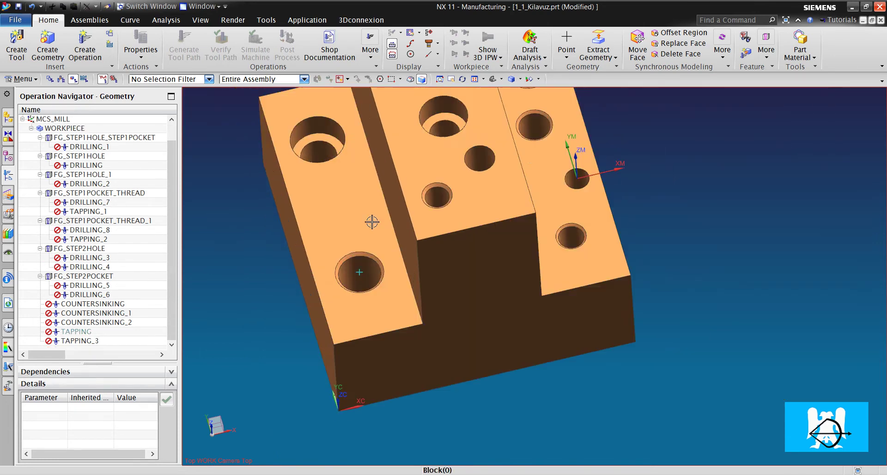
Create a hole-making tap tool named M16 with 16 mm diameter and 2 mm pitch
left_click(17, 44)
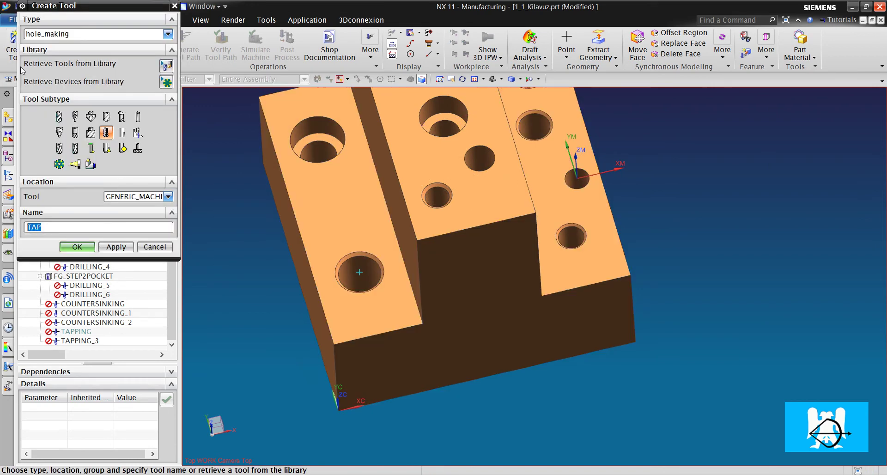
type("M16")
key("Return")
type("16")
key("Return")
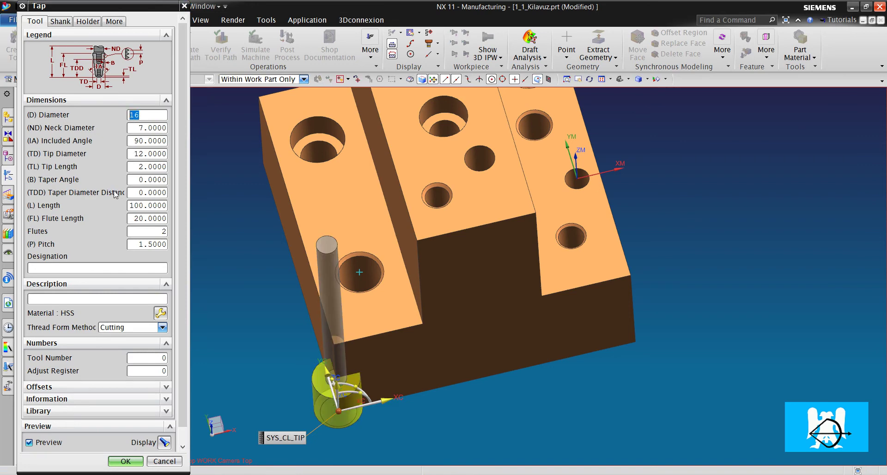
left_click(158, 246)
type("2")
left_click(133, 462)
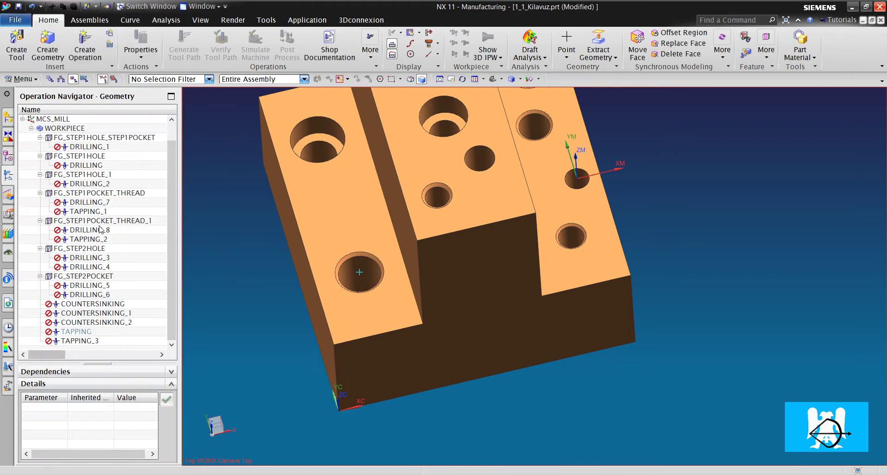
Create the tapping operation TAPPING_4 with the M16 tap and WORKPIECE geometry
left_click(85, 46)
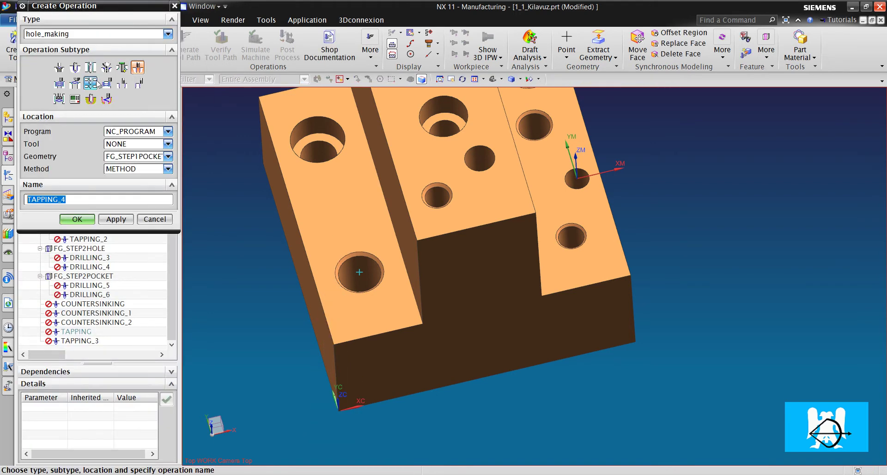
left_click(125, 145)
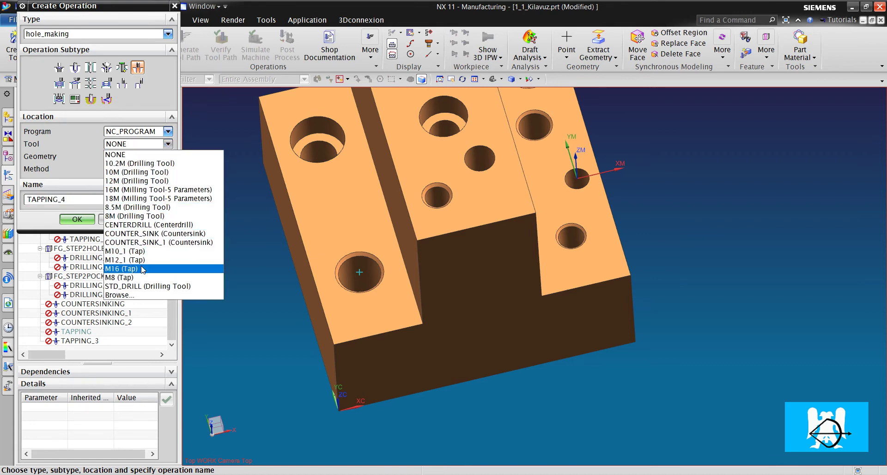
left_click(140, 269)
left_click(125, 156)
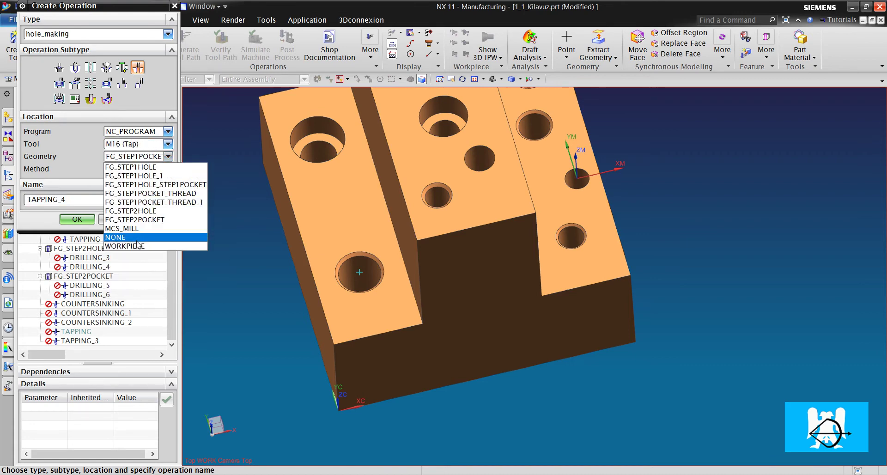
left_click(124, 246)
left_click(85, 219)
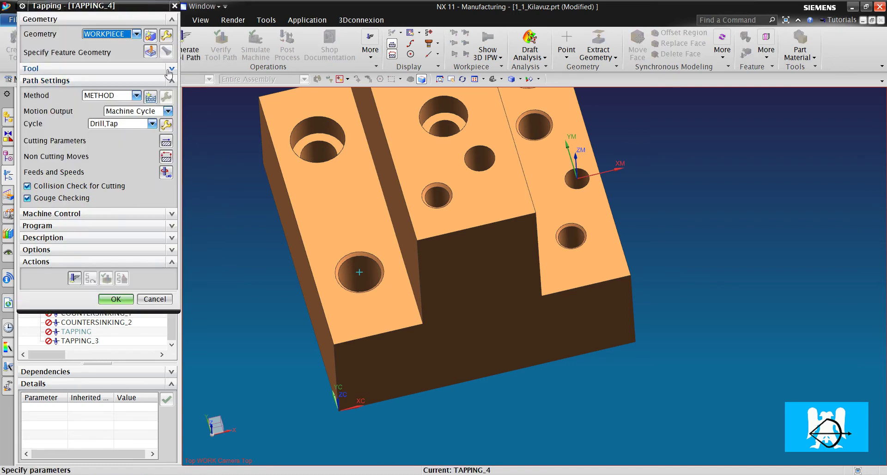
Select the new M16 threaded hole as TAPPING_4's feature geometry and accept it
left_click(150, 52)
scroll(369, 282, "up", 3)
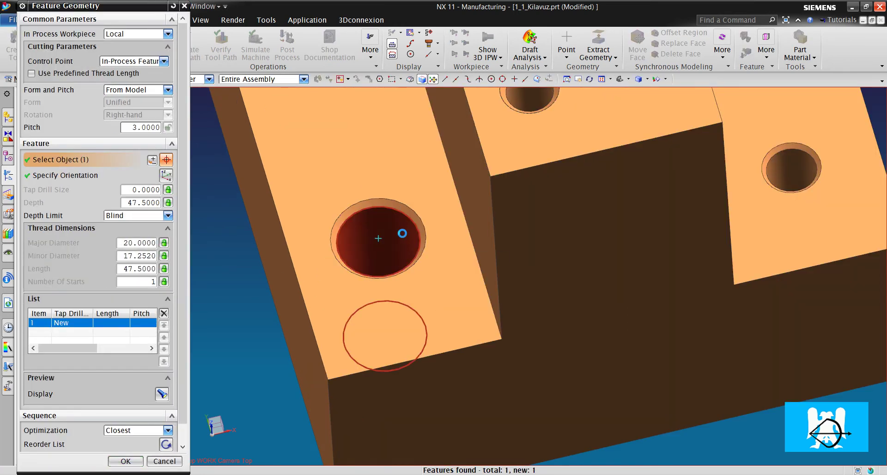
left_click(406, 239)
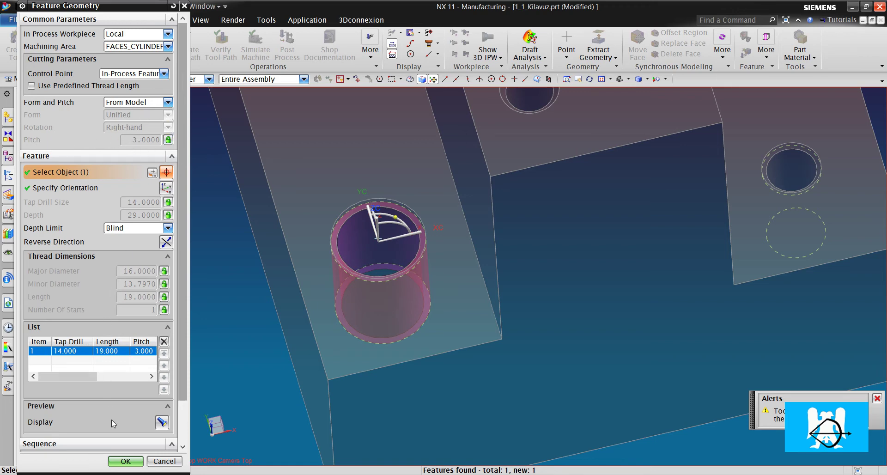
left_click(125, 462)
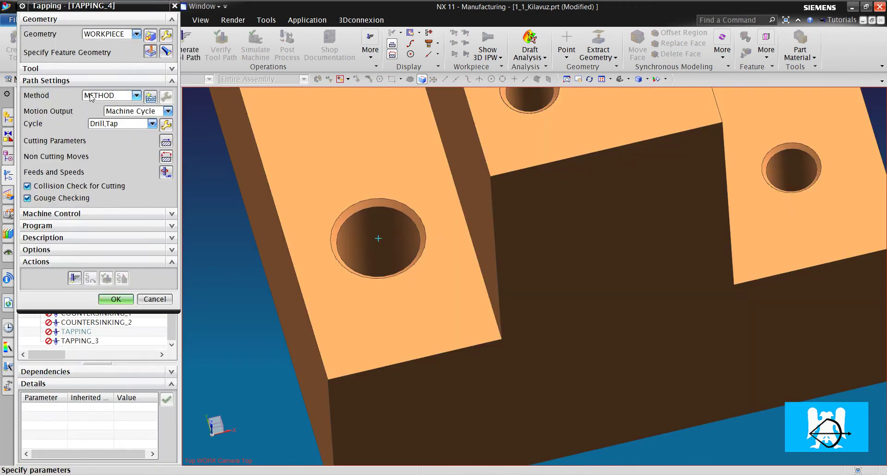
Set the pitch of TAPPING_4's M16 tap to 2 mm in its tool definition
left_click(67, 69)
left_click(166, 84)
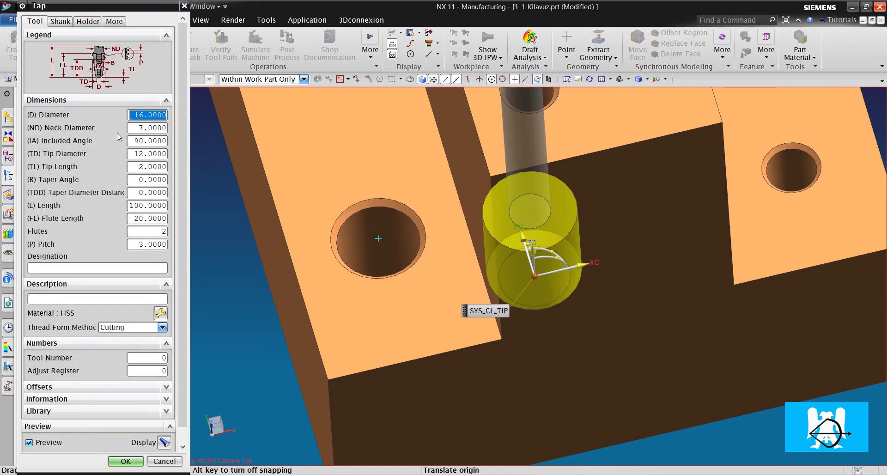
left_click(154, 245)
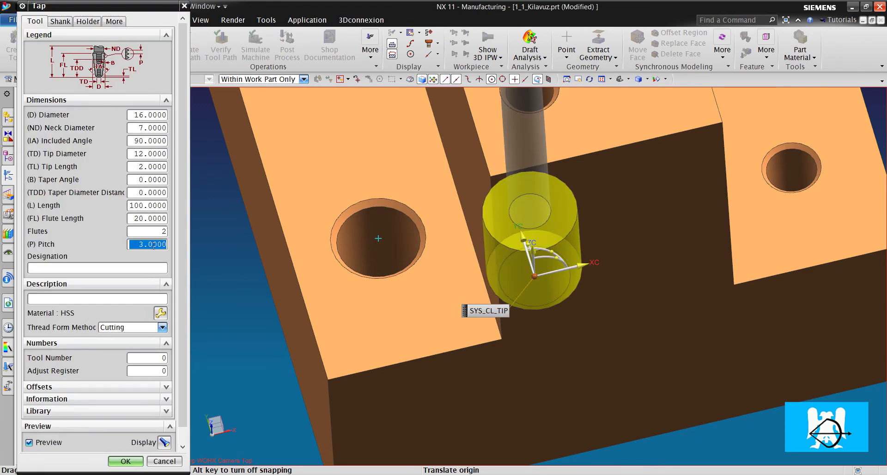
type("2")
left_click(126, 460)
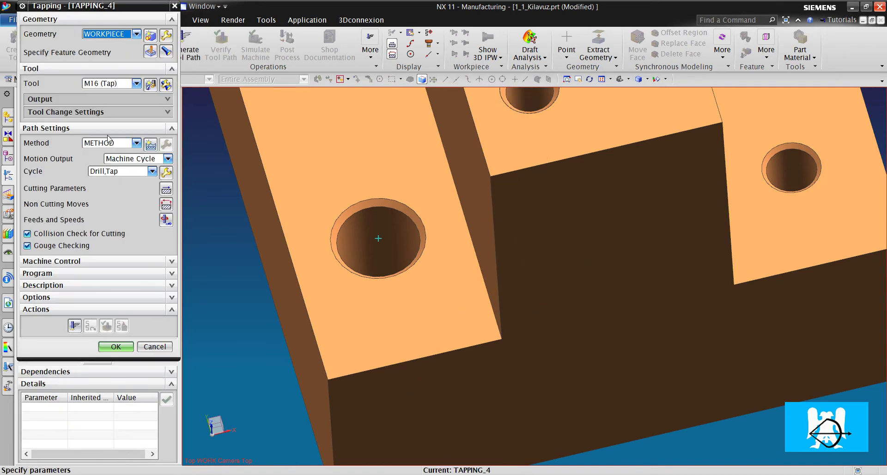
Turn off collision and gouge checking for TAPPING_4, and generate and accept its tool path
left_click(75, 326)
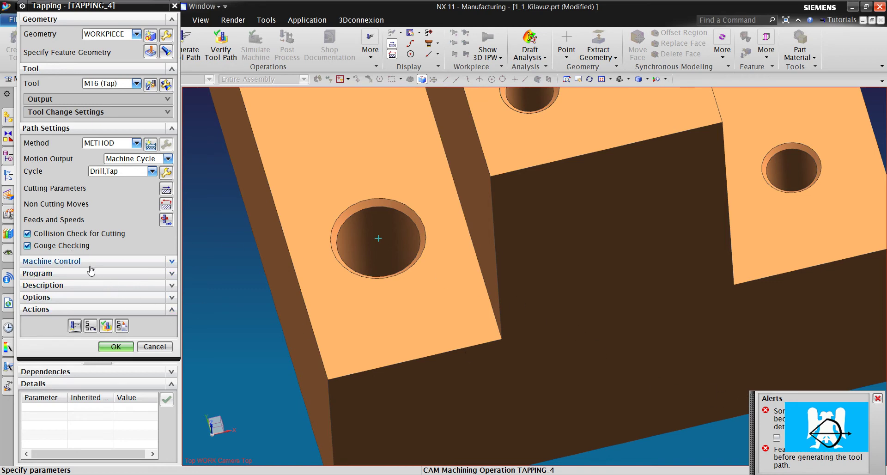
left_click(79, 233)
left_click(80, 245)
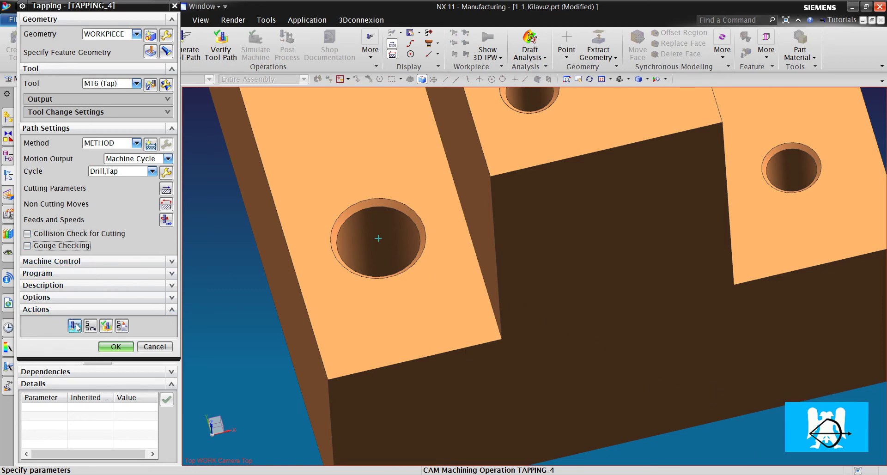
left_click(75, 326)
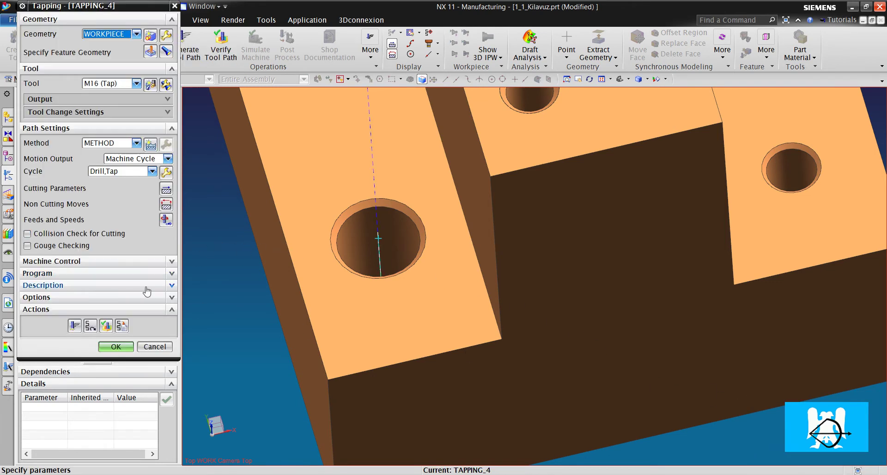
left_click(126, 347)
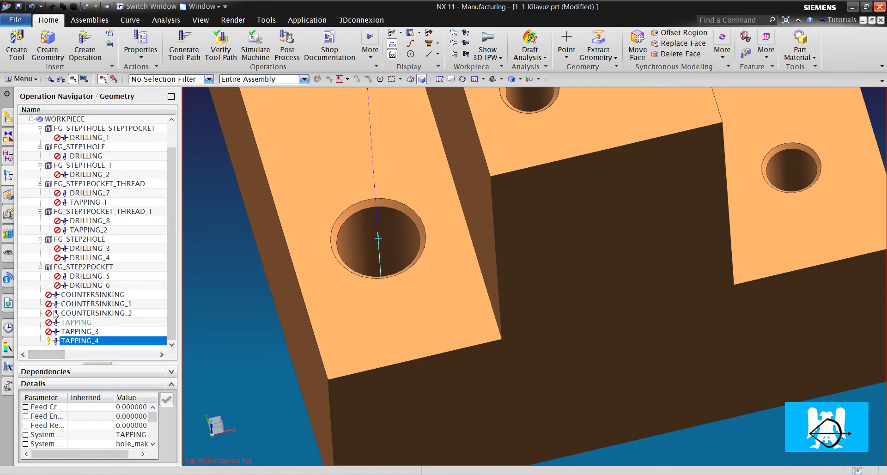
Generate and accept the tool paths of all operations under MCS_MILL, choosing to see the warnings
scroll(79, 276, "up", 1)
right_click(49, 138)
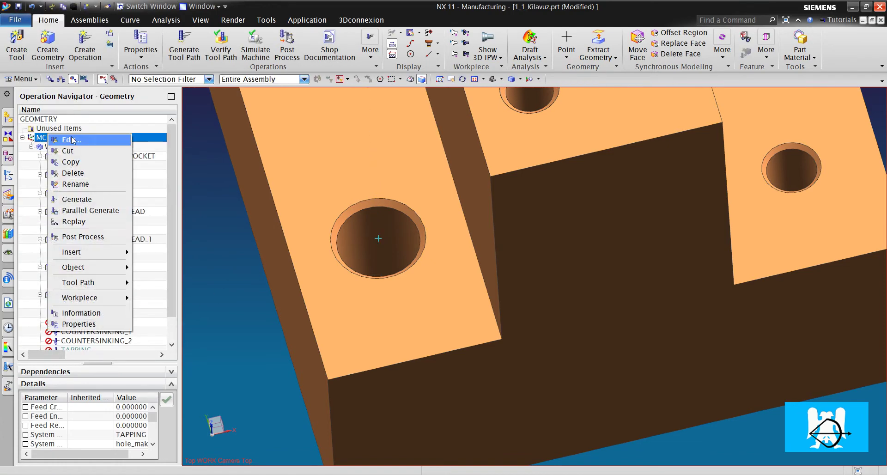
left_click(82, 197)
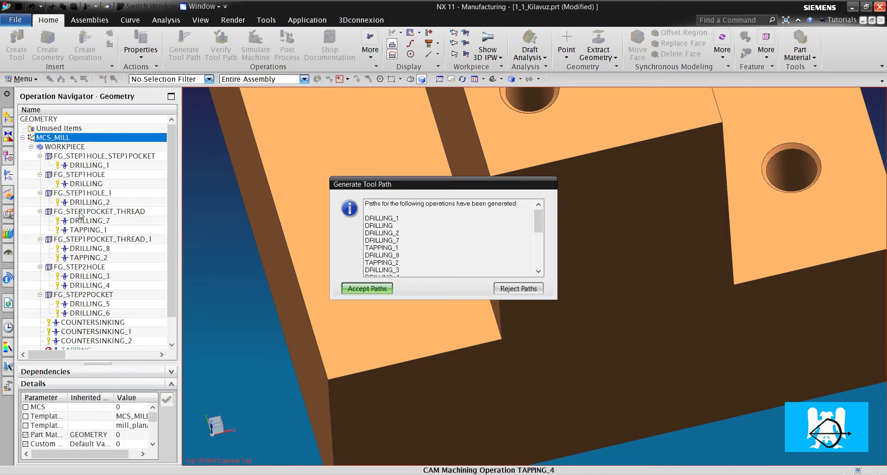
left_click(363, 287)
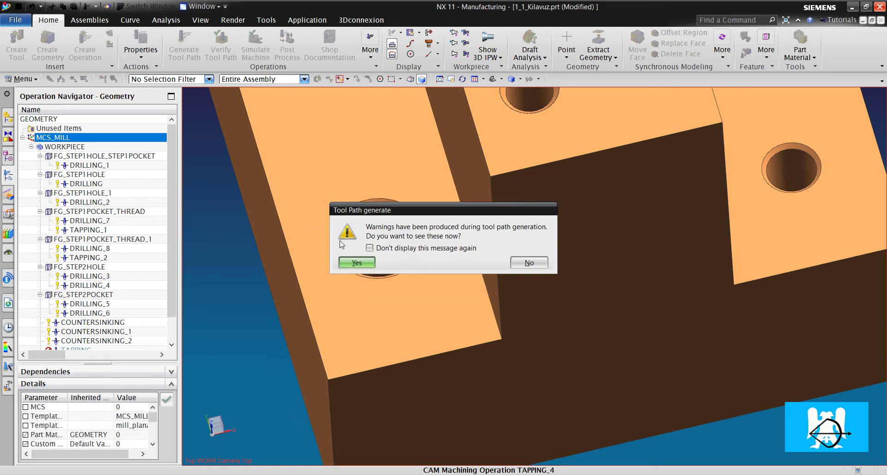
left_click(356, 262)
scroll(77, 273, "down", 1)
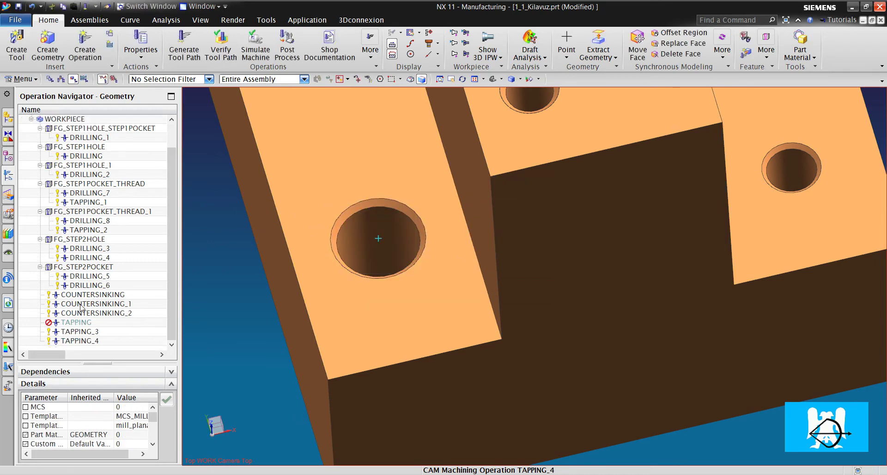
List the operations in program order and try to generate the TAPPING operation, checking its diagnostic information
right_click(24, 254)
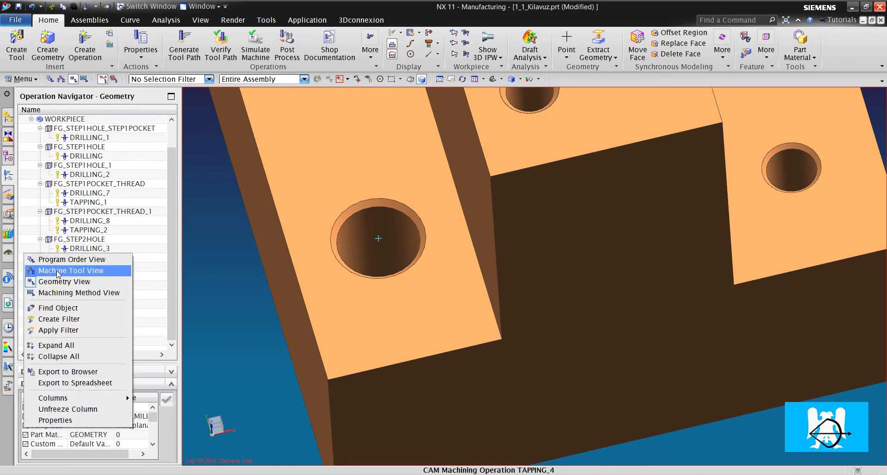
left_click(58, 259)
left_click(62, 253)
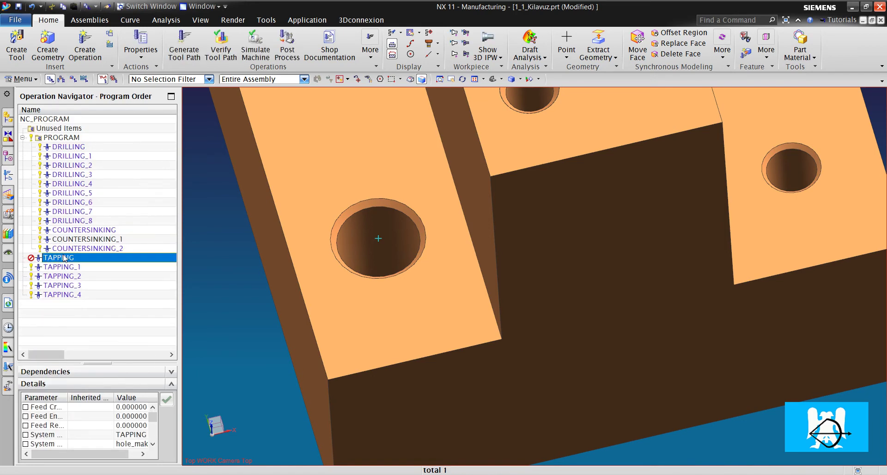
right_click(56, 259)
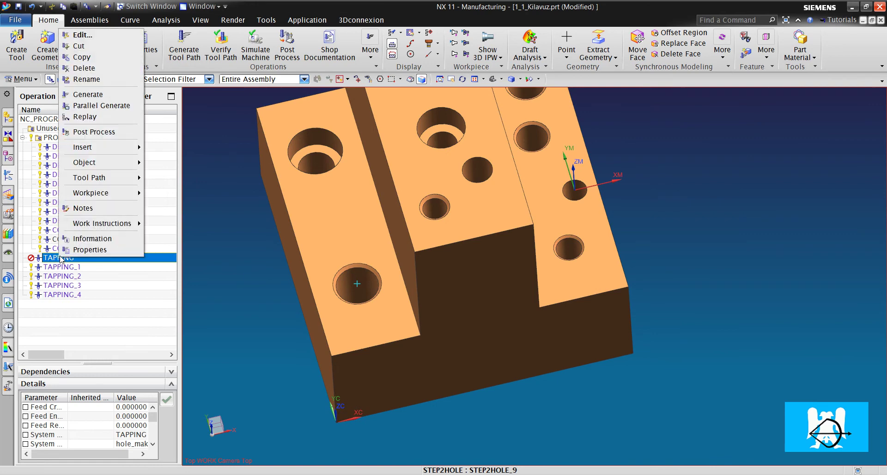
left_click(86, 96)
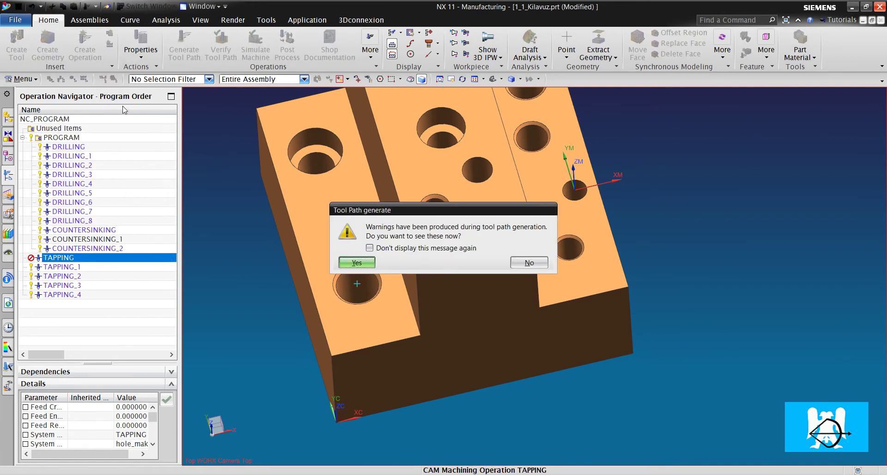
left_click(370, 261)
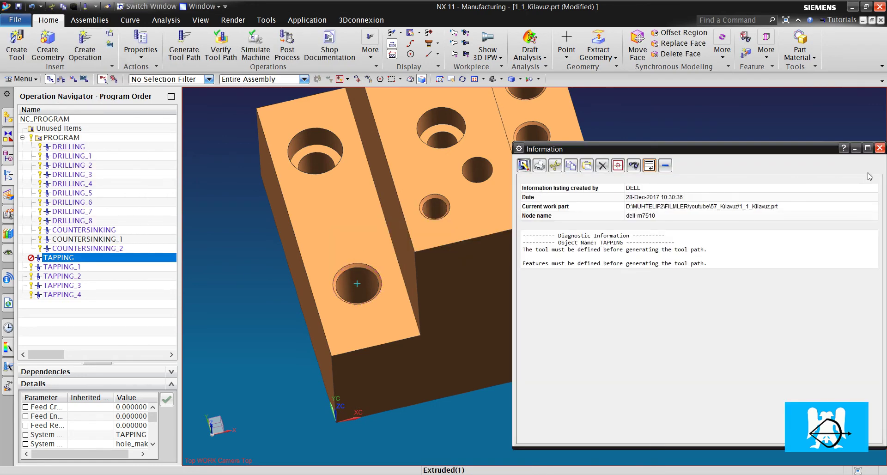
left_click(879, 148)
Delete the unfinished TAPPING operation from the program
scroll(462, 231, "down", 3)
scroll(416, 231, "up", 5)
right_click(59, 259)
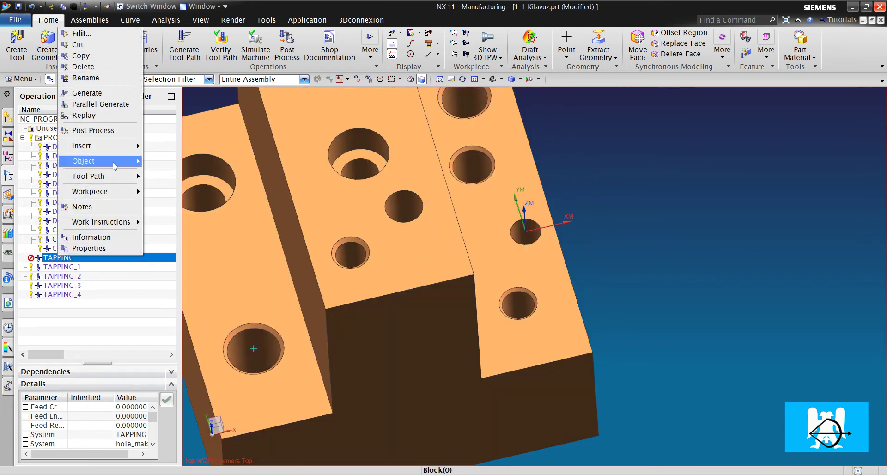
left_click(83, 66)
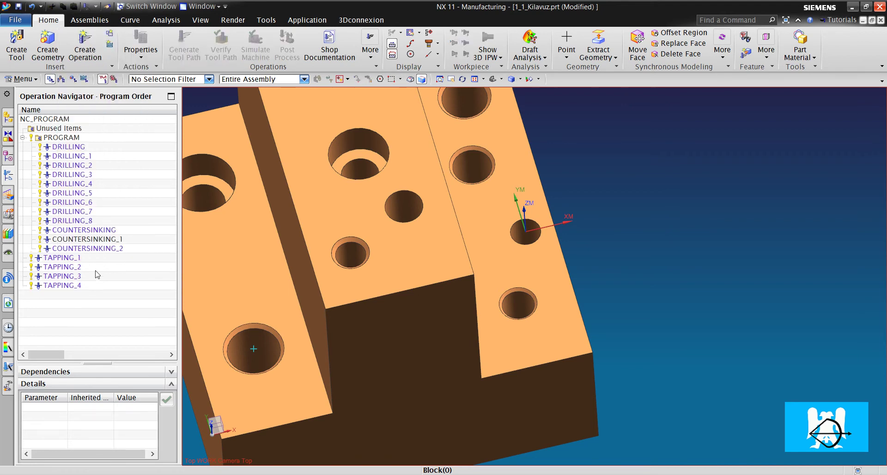
Examine the tool paths of TAPPING_1 through TAPPING_4 on the block one after another
left_click(60, 257)
scroll(351, 277, "down", 3)
scroll(277, 282, "up", 3)
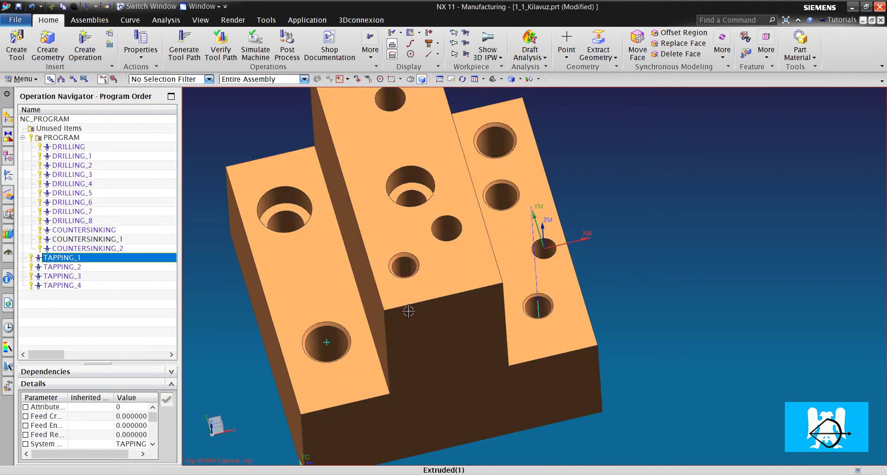
left_click(84, 268)
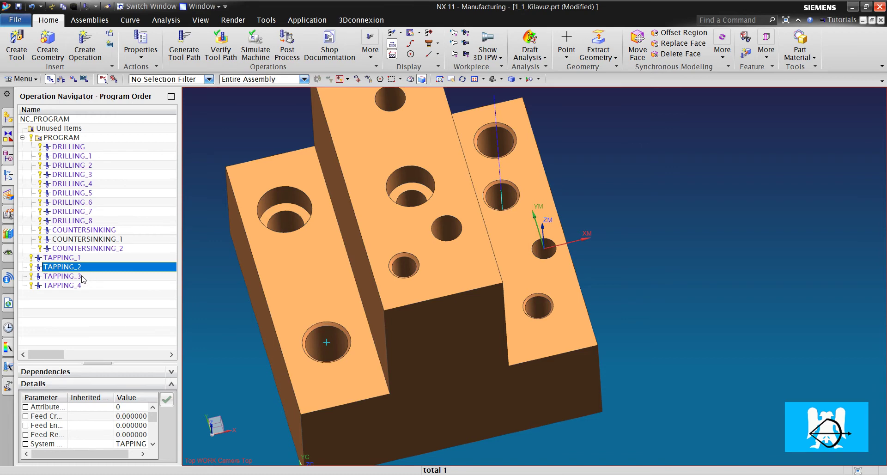
left_click(81, 277)
left_click(80, 286)
left_click(79, 260)
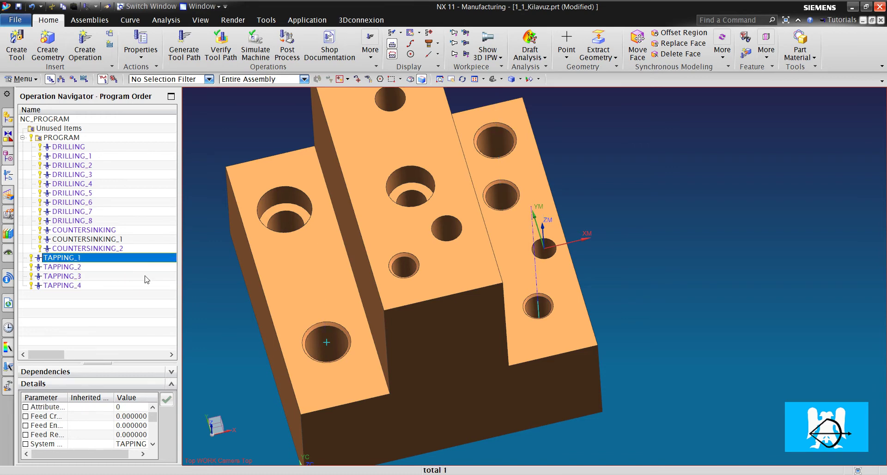
Set TAPPING_1's cut feed rate to 150 mmpm and its spindle speed to 100 rpm
middle_click_drag(462, 295, 404, 350)
double_click(92, 259)
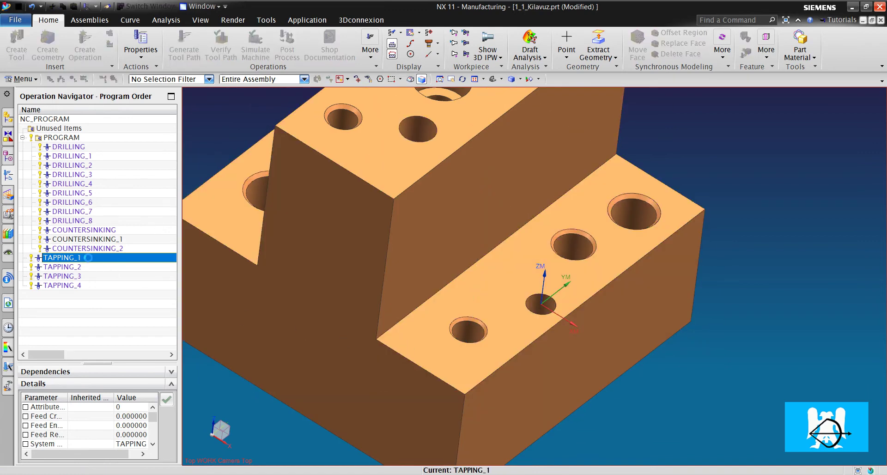
left_click(167, 169)
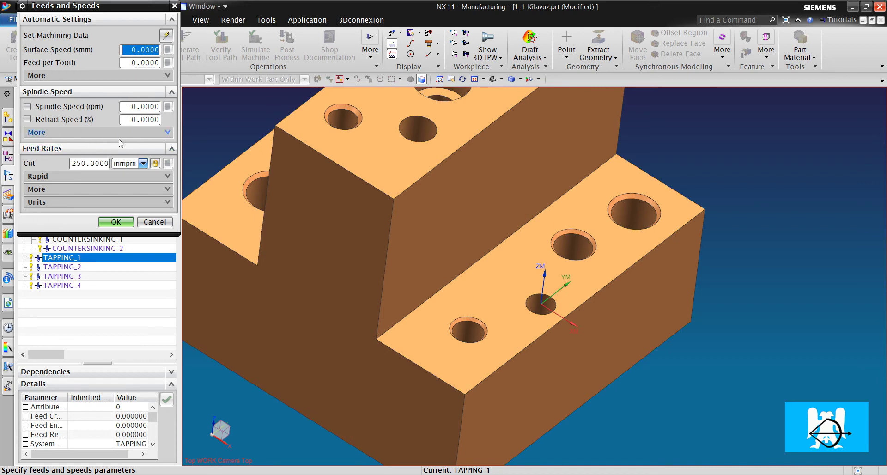
left_click(86, 163)
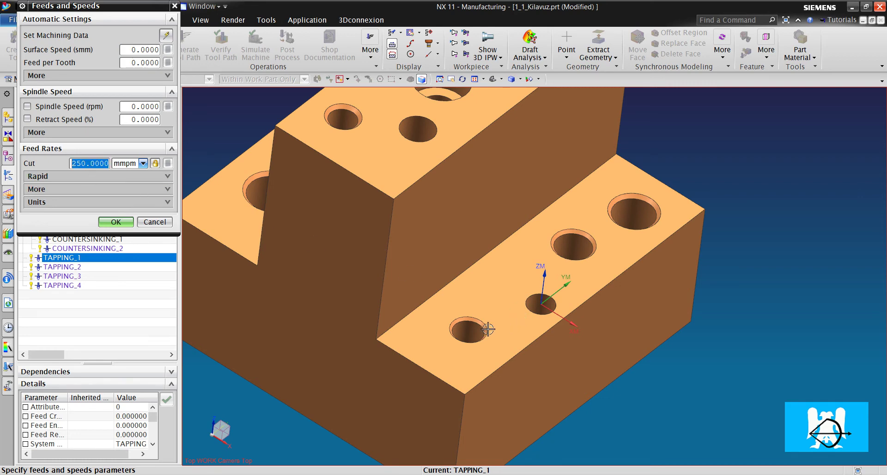
type("150")
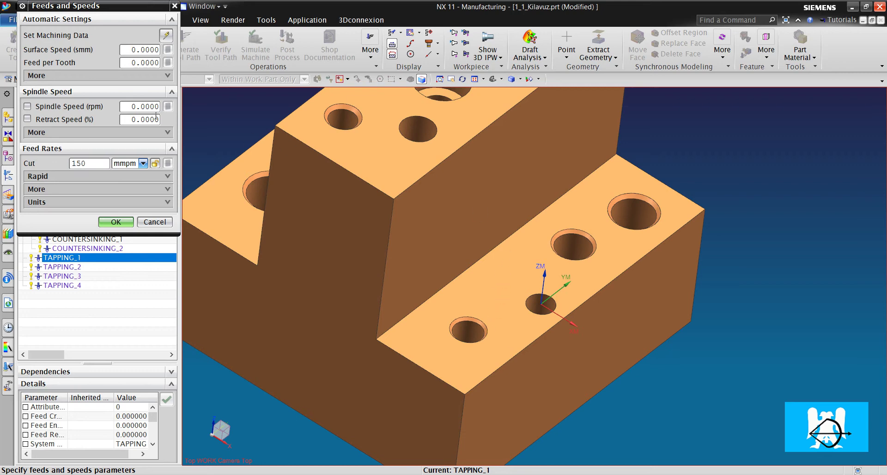
left_click(148, 107)
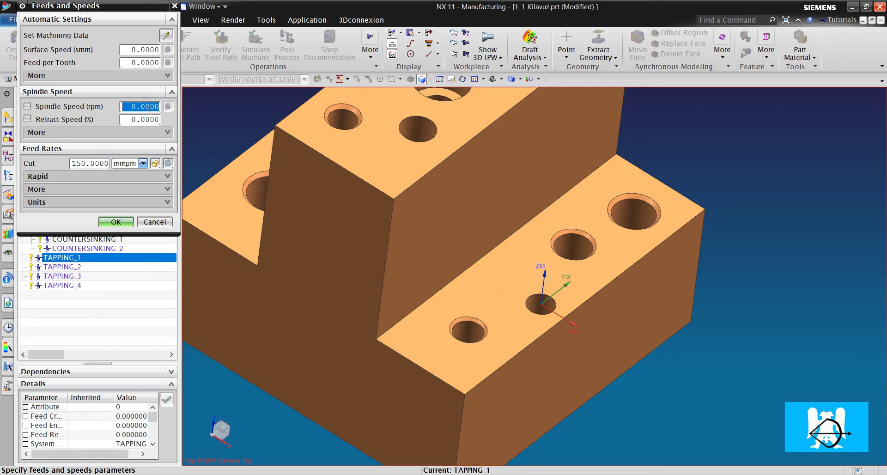
type("100")
Recalculate TAPPING_1's feeds and speeds from the entered values, and regenerate and accept its tool path
left_click(89, 163)
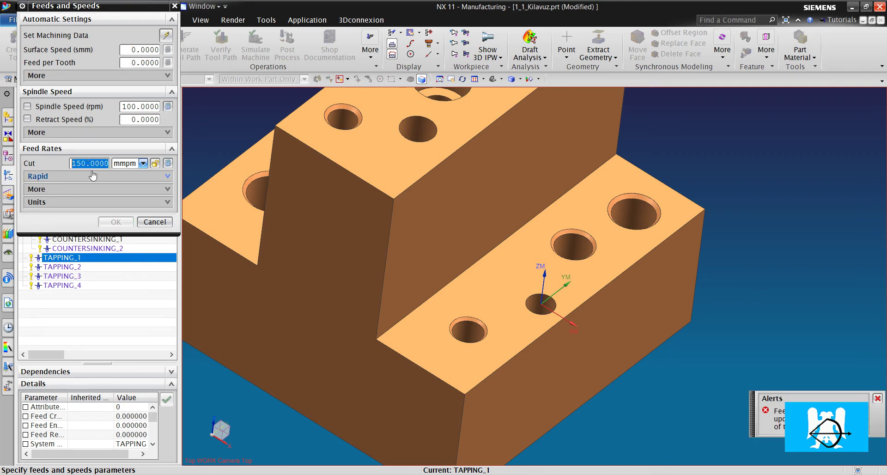
left_click(134, 107)
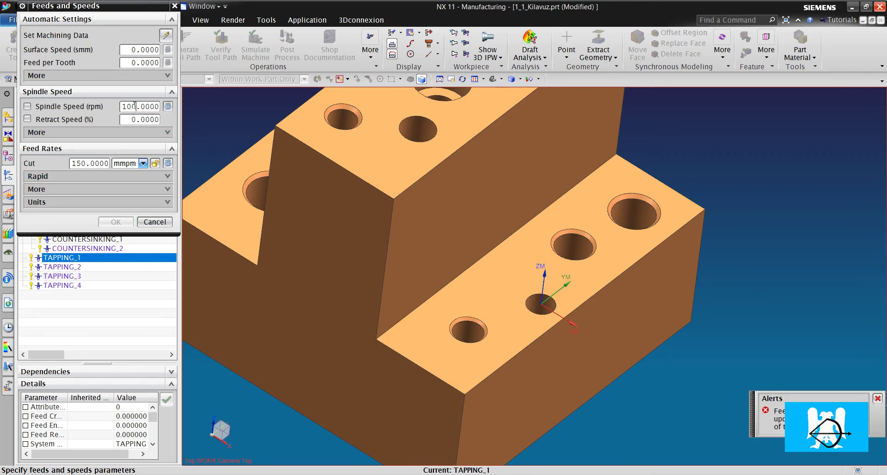
left_click(157, 164)
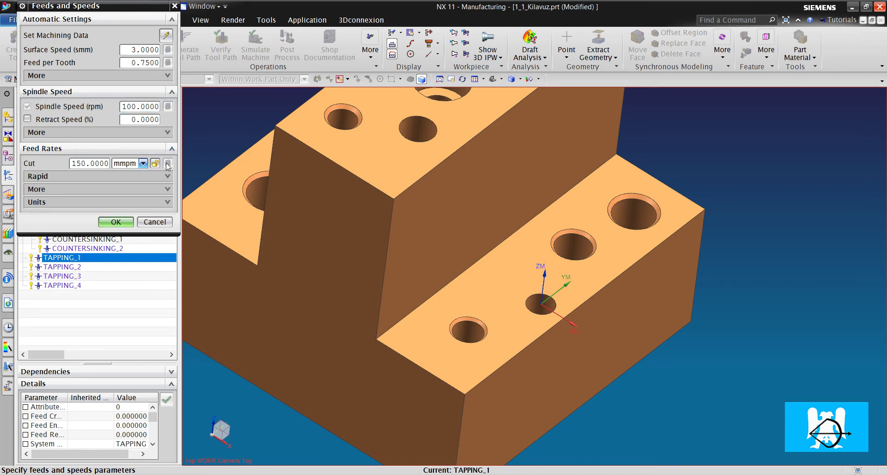
left_click(116, 222)
left_click(75, 277)
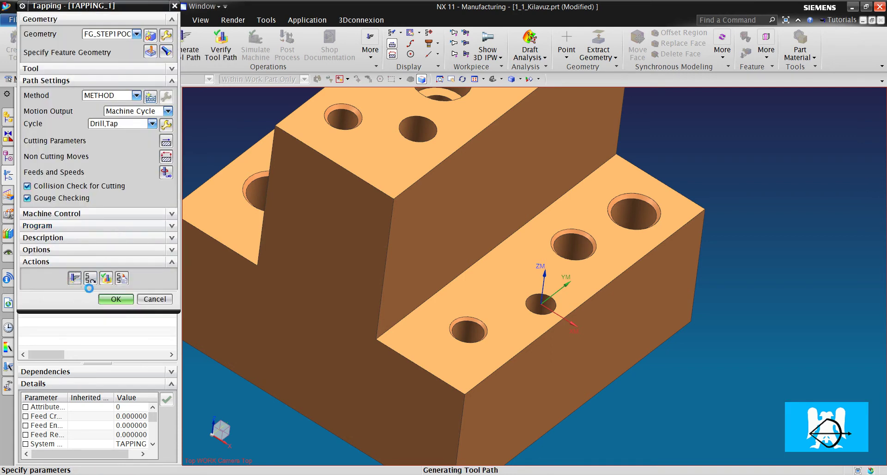
left_click(116, 299)
Postprocess TAPPING_1 with the fanuc postprocessor, listing the NC code output
right_click(70, 259)
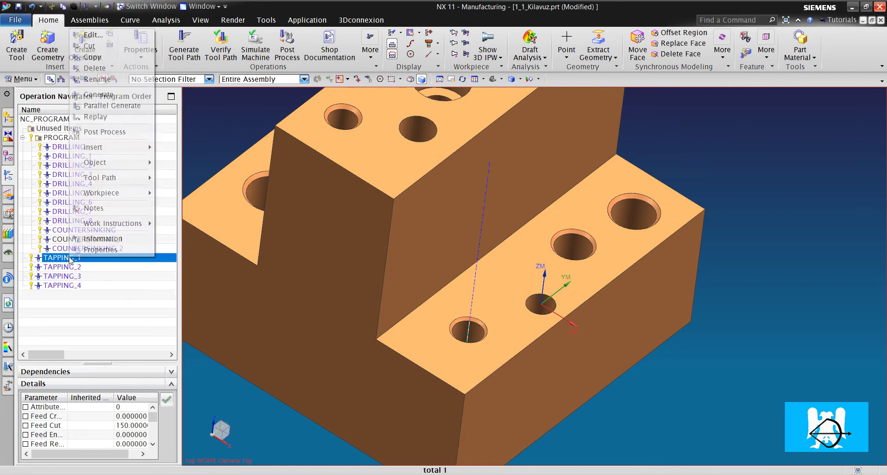
left_click(106, 132)
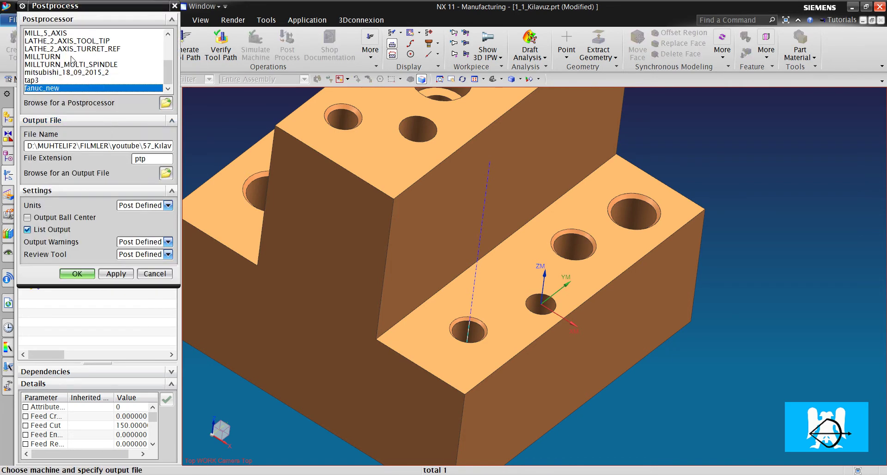
scroll(67, 69, "up", 3)
left_click(53, 42)
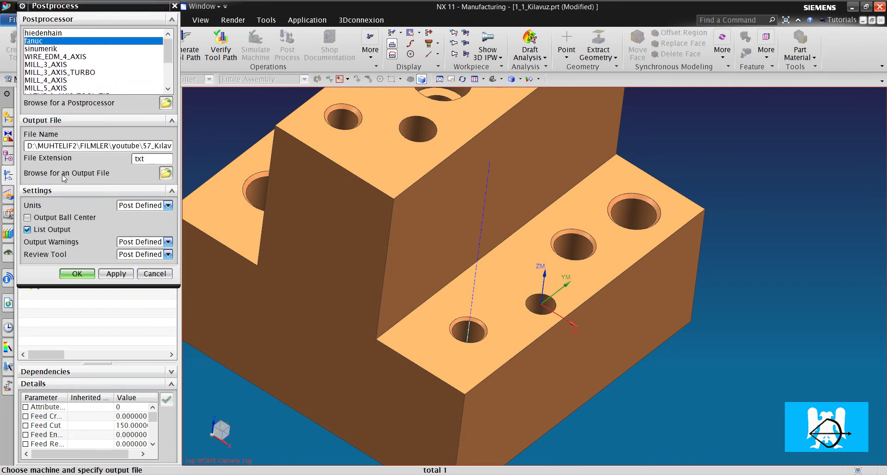
left_click(77, 274)
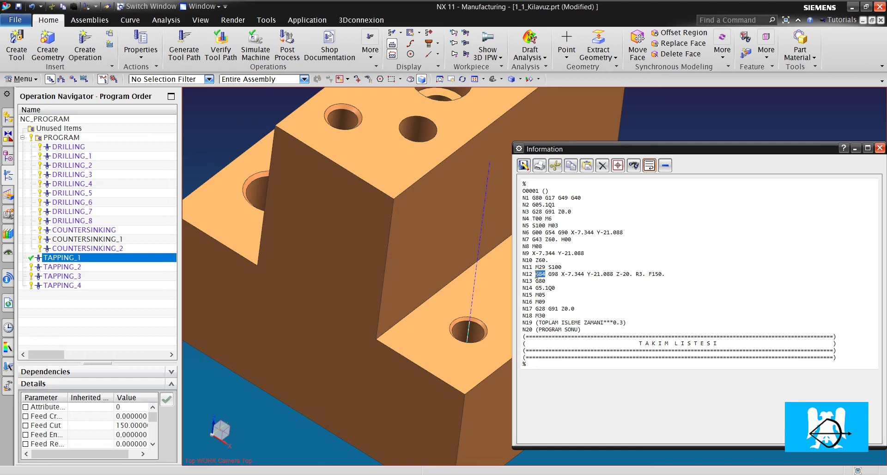
Examine the feed value in the G84 tapping line and the M29 spindle speed in the NC code listing
left_click(662, 276)
left_click_drag(656, 277, 652, 275)
left_click(561, 267)
left_click_drag(727, 151, 619, 115)
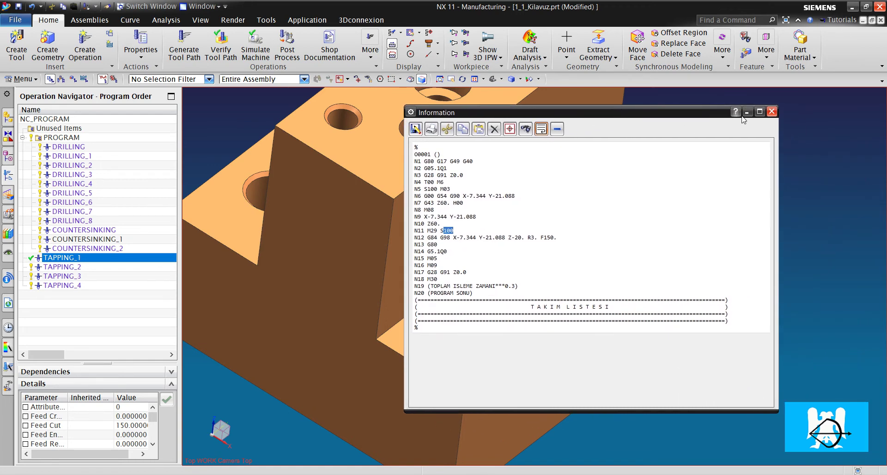
Set TAPPING_1's cut feed rate to 1.5 mmpm, regenerate its tool path and accept the operation
left_click(771, 113)
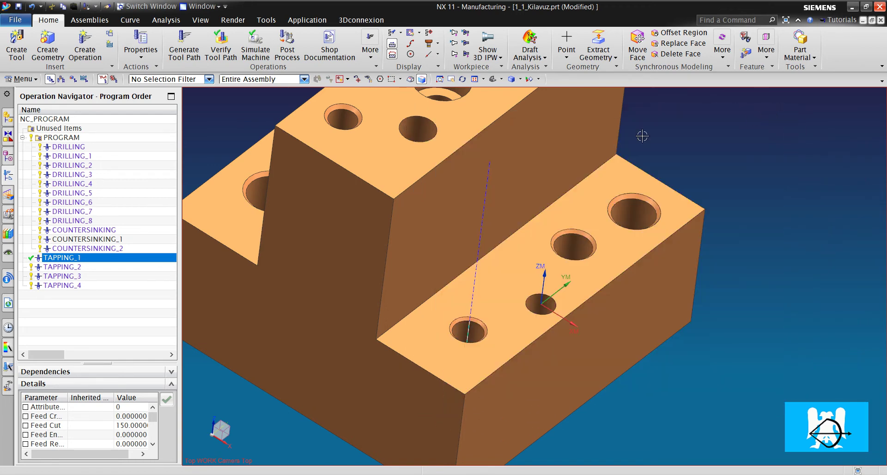
double_click(91, 260)
left_click(167, 174)
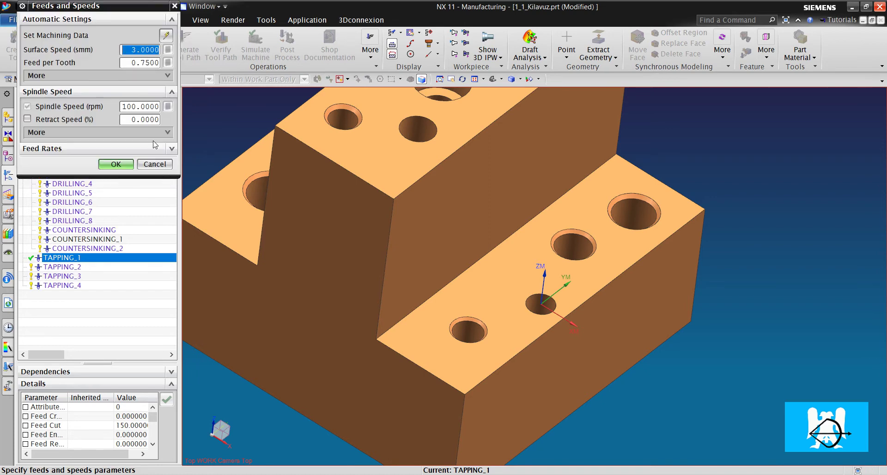
left_click(112, 148)
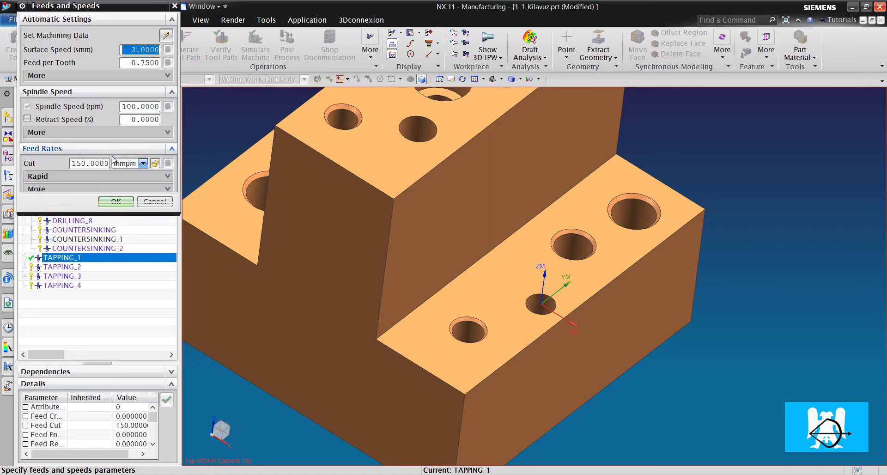
left_click(104, 163)
type("1.5")
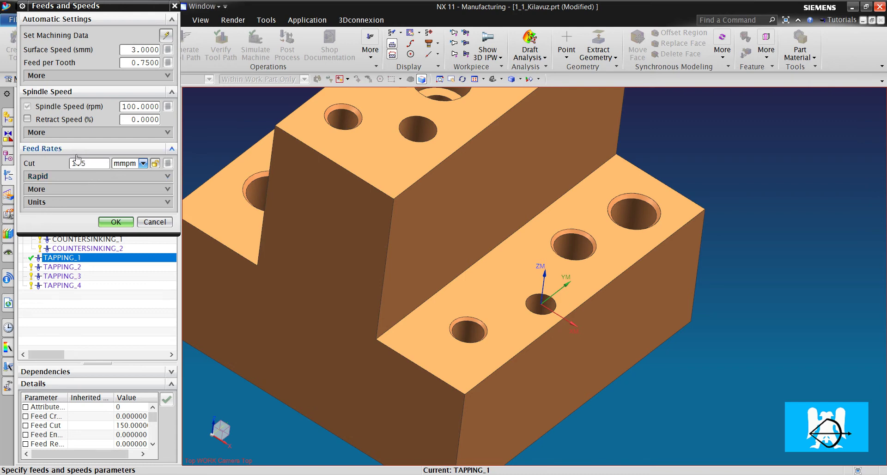
left_click(115, 222)
left_click(95, 299)
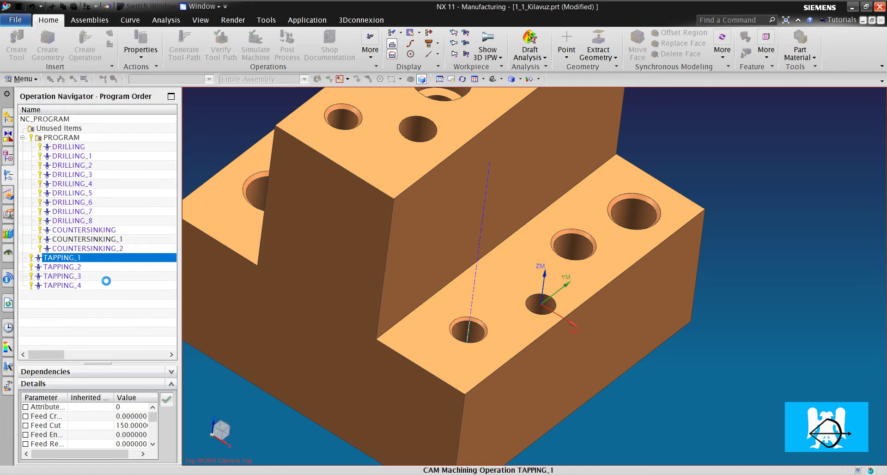
left_click(116, 299)
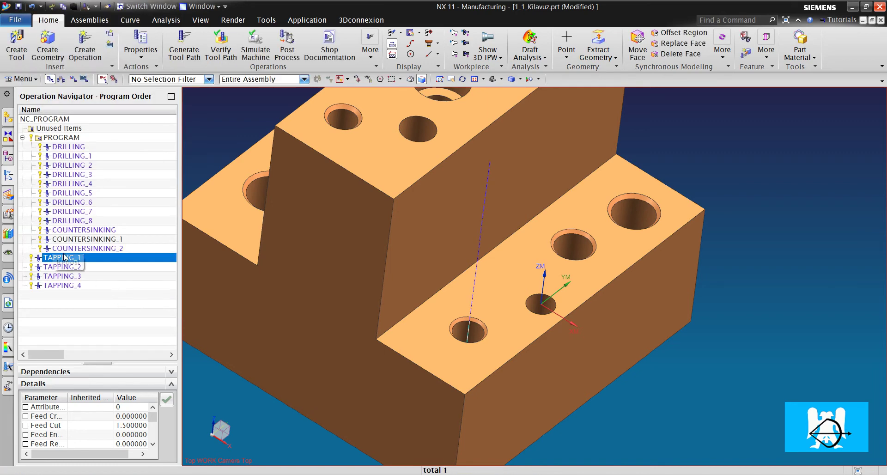
Postprocess TAPPING_1 with the fanuc postprocessor, overwriting 1_1_Kilavuz.txt, and check the feed value in the G84 line
right_click(67, 257)
left_click(113, 131)
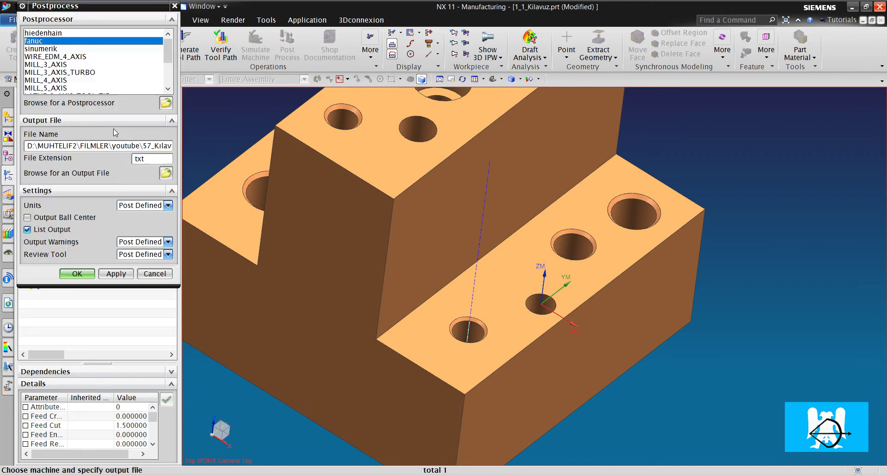
left_click(77, 274)
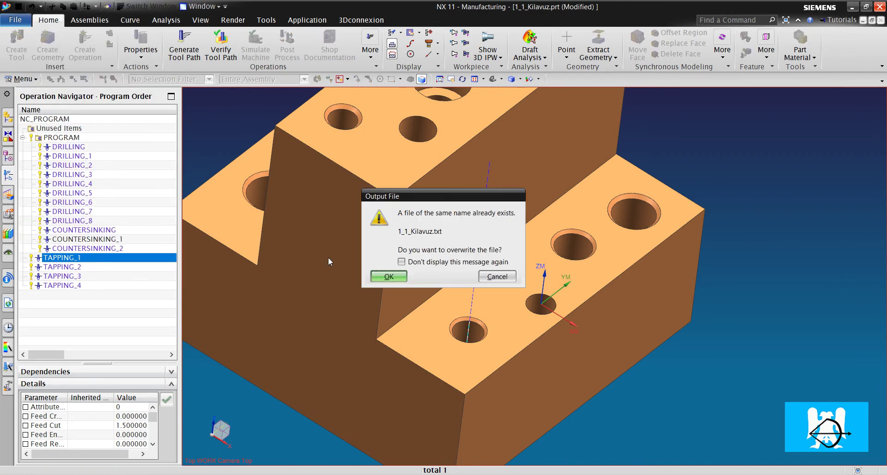
left_click(389, 276)
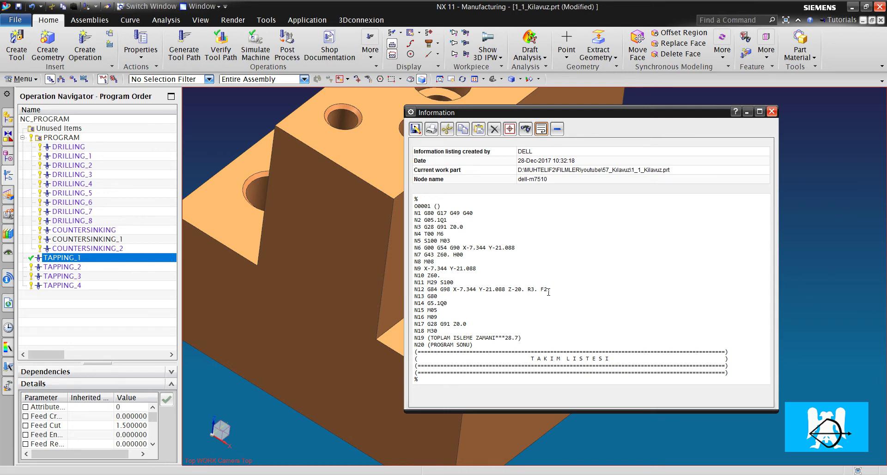
left_click(771, 112)
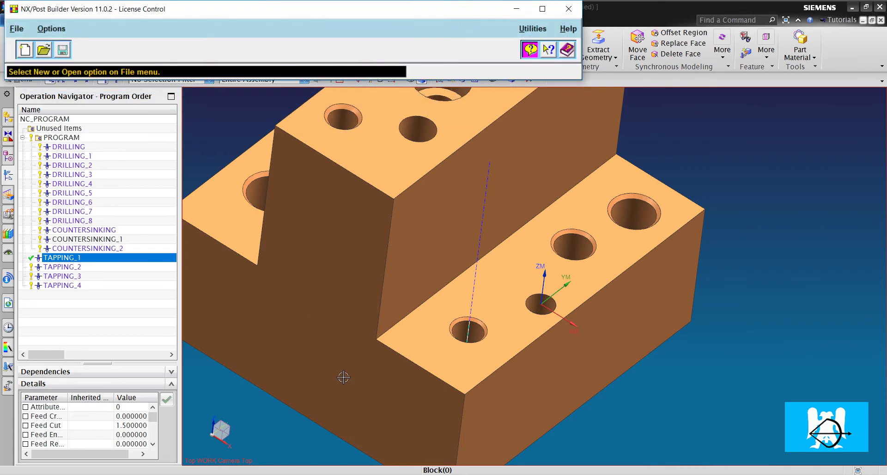
left_click(44, 50)
left_click(433, 27)
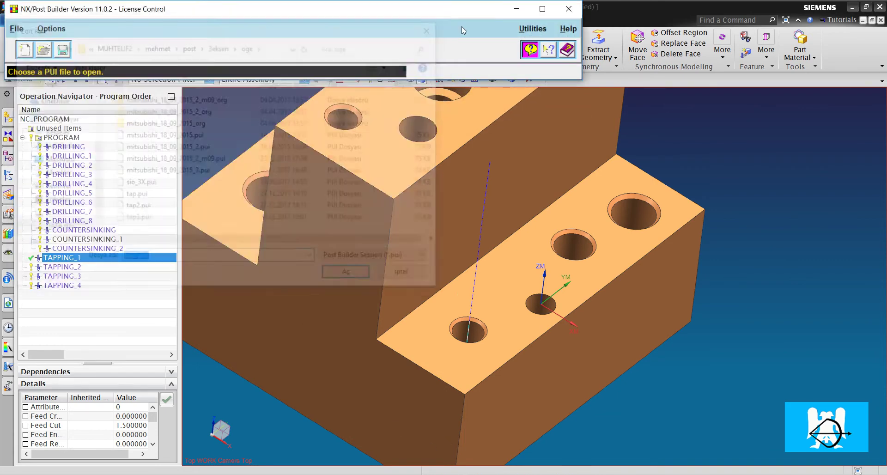
left_click(568, 9)
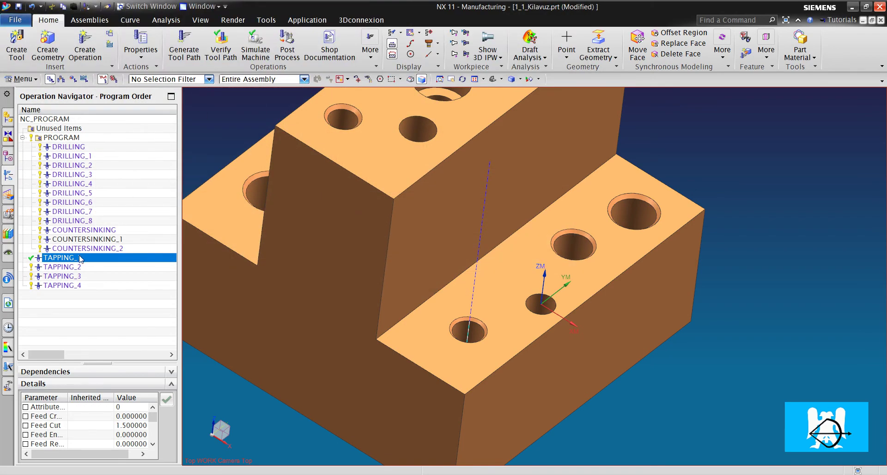
Load mitsubishi_18_09_2015_2.pui from the 3eksen\oge folder as the postprocessor for TAPPING_1
right_click(80, 259)
left_click(111, 135)
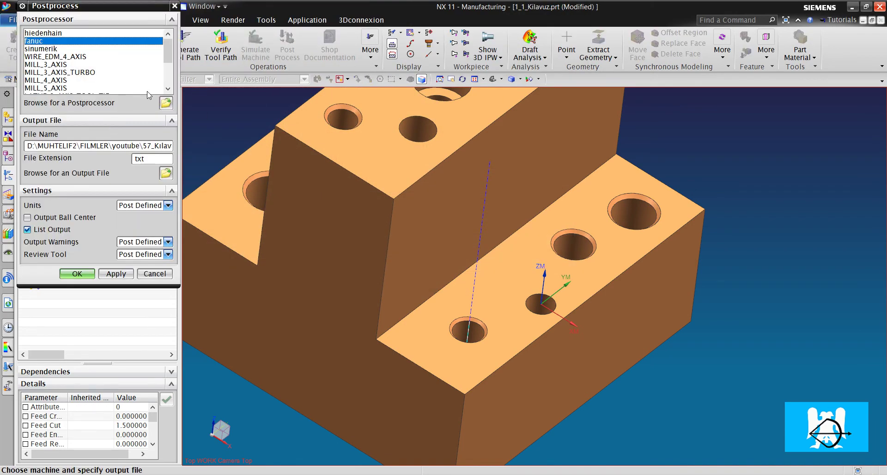
left_click(165, 103)
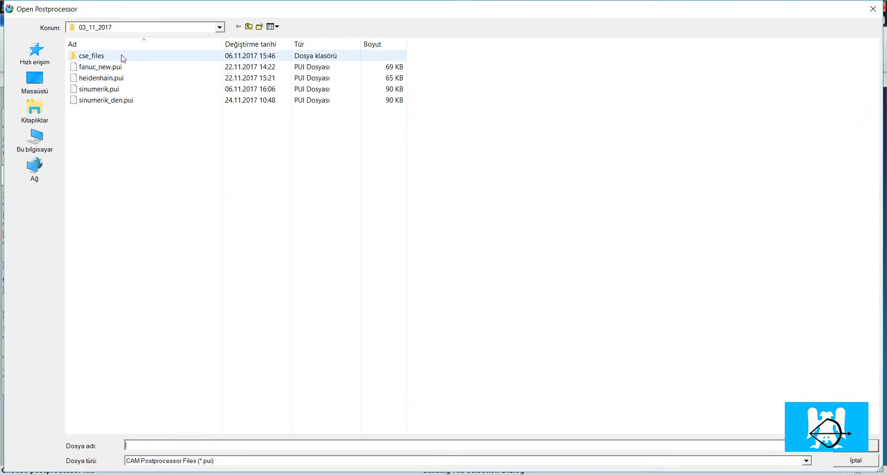
left_click(249, 27)
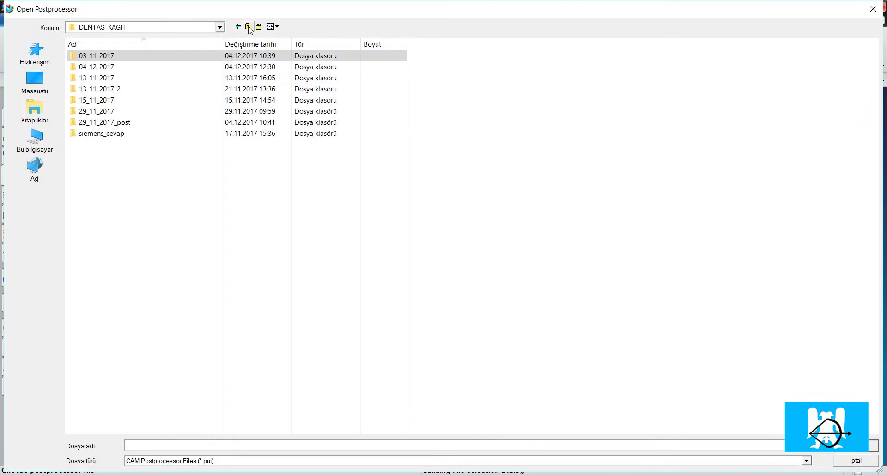
left_click(249, 27)
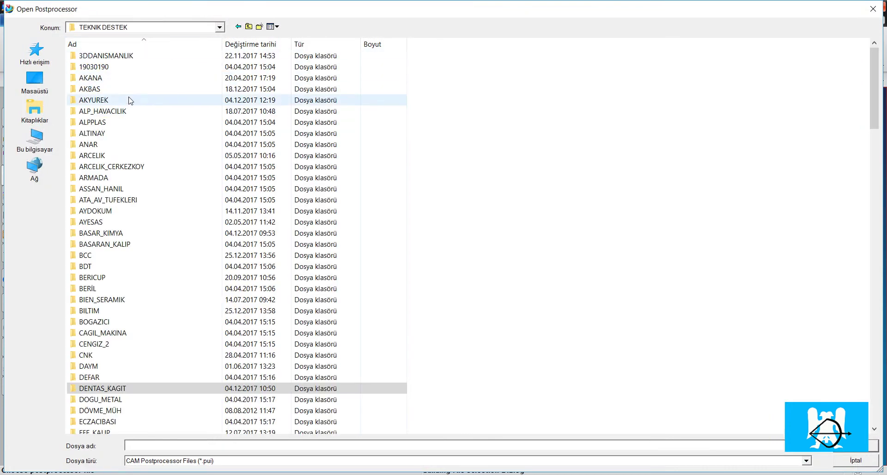
left_click(249, 27)
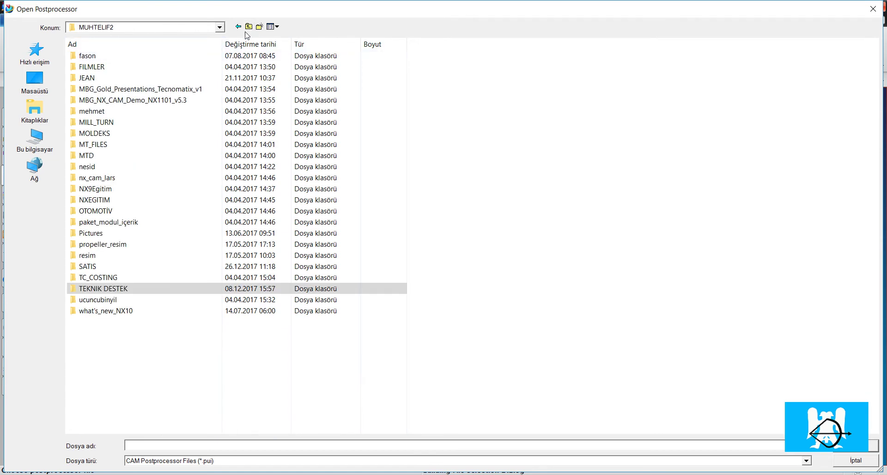
double_click(93, 111)
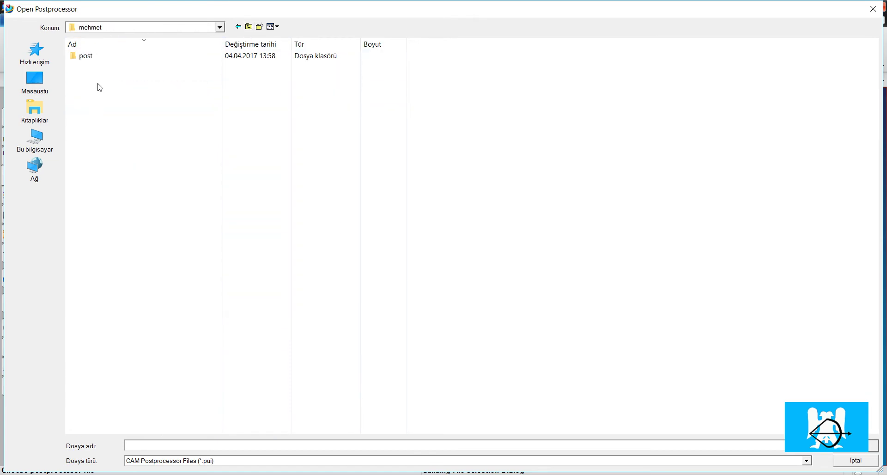
double_click(99, 56)
double_click(101, 58)
key("o")
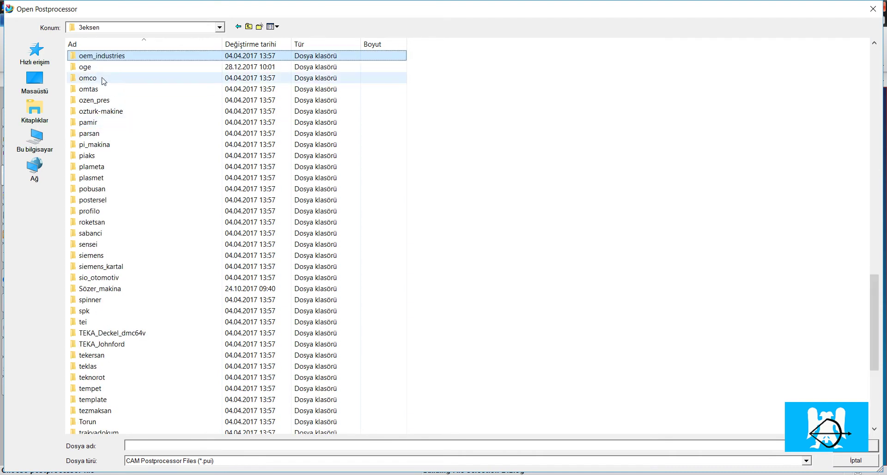
double_click(98, 70)
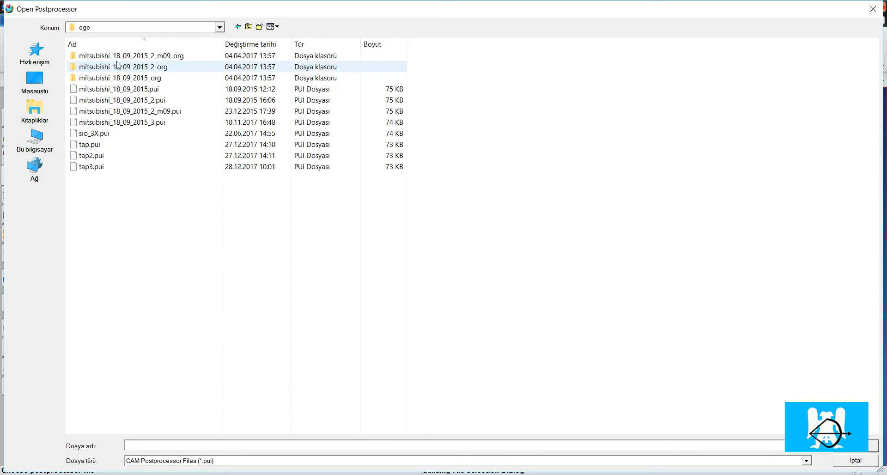
double_click(151, 100)
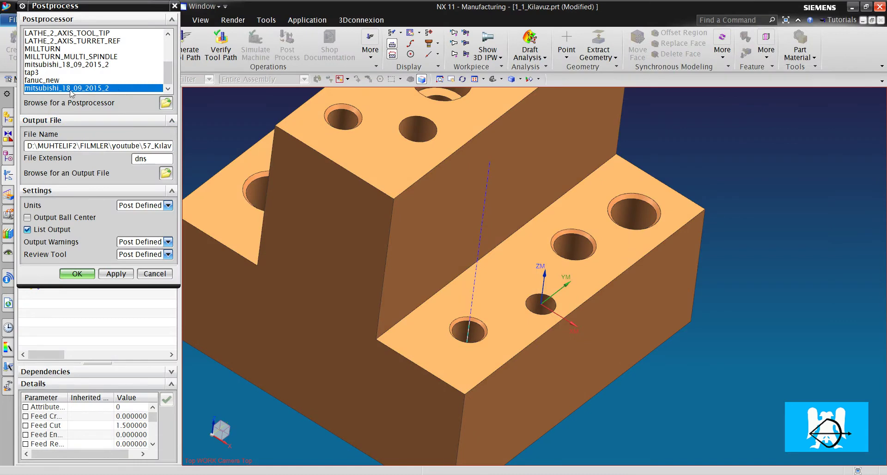
Postprocess TAPPING_1 with mitsubishi_18_09_2015_2 and examine the feed value in the listed G84 line
left_click(76, 274)
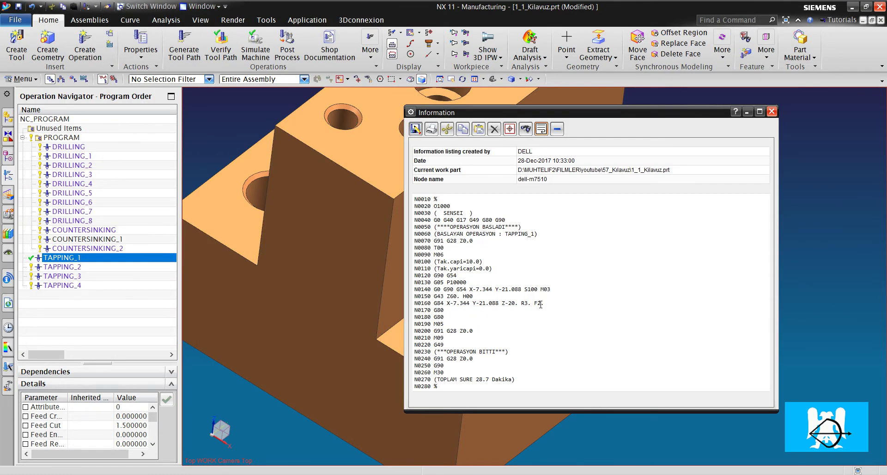
left_click_drag(540, 304, 538, 303)
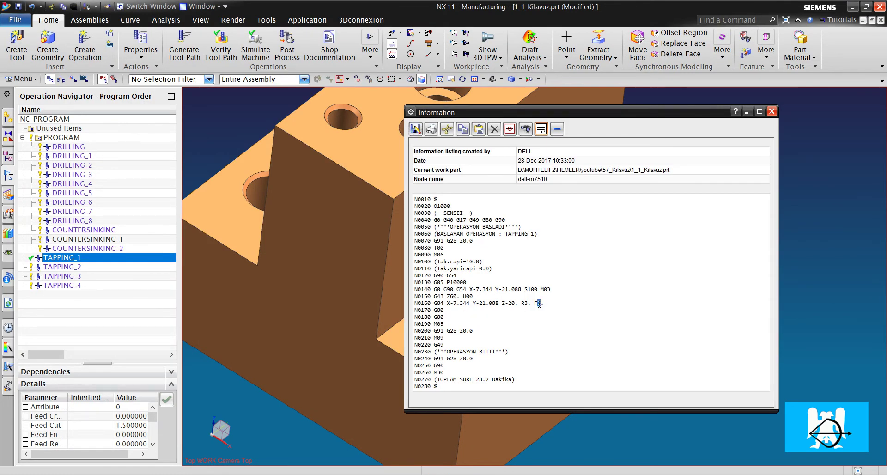
left_click(771, 111)
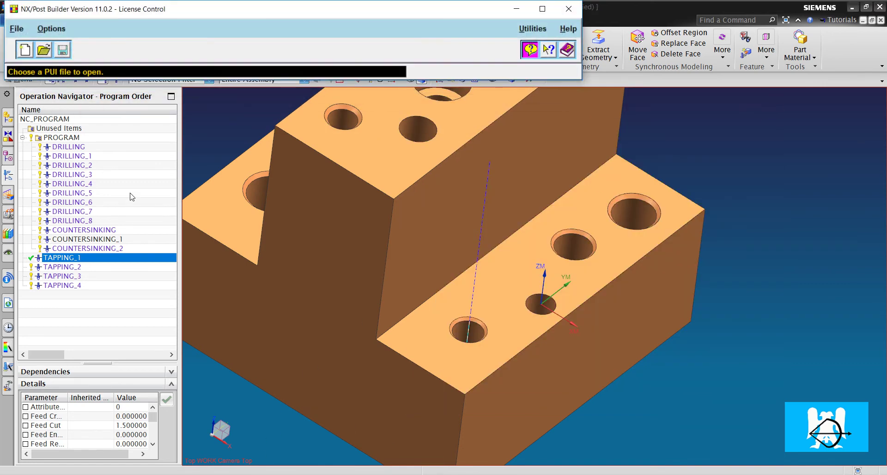
In NX Post Builder, open mitsubishi_18_09_2015_2.pui and display the format definitions of its N/C data
left_click(37, 53)
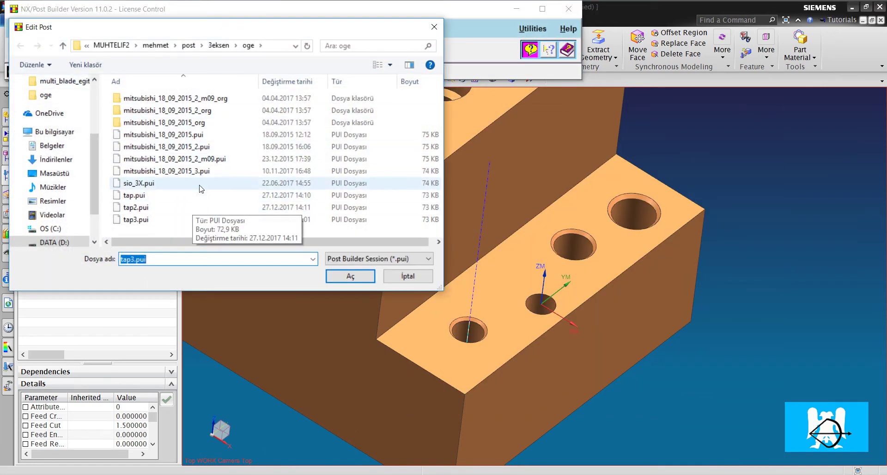
left_click(206, 147)
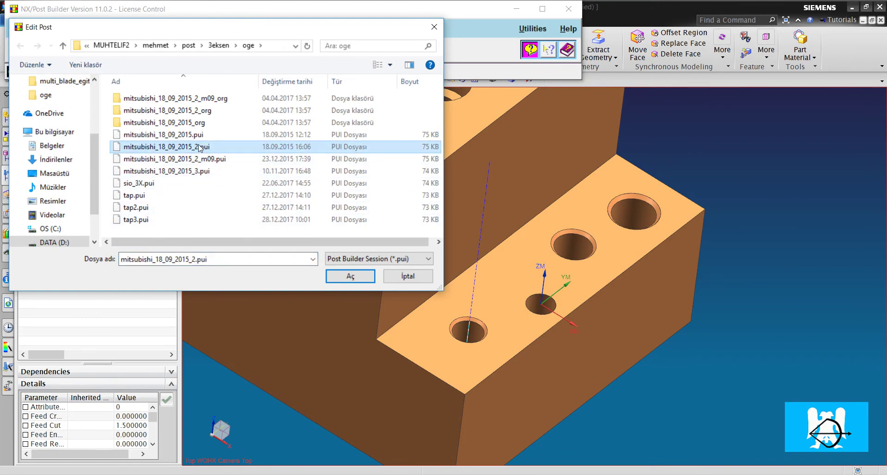
left_click(350, 277)
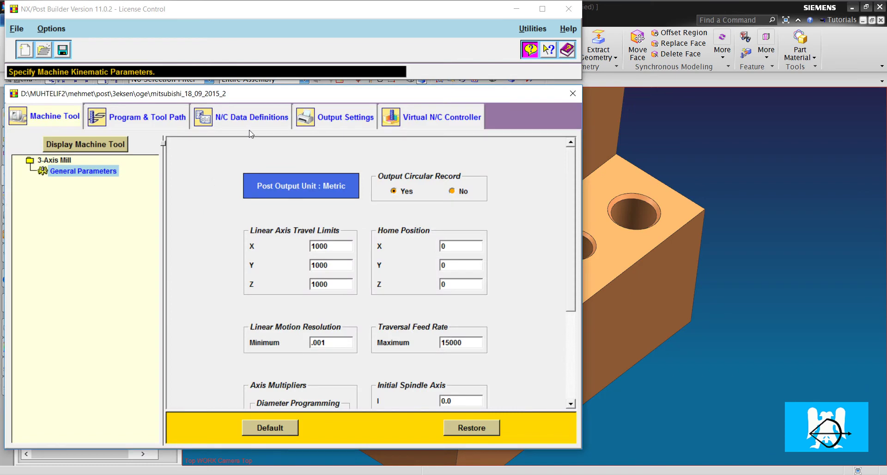
left_click(252, 121)
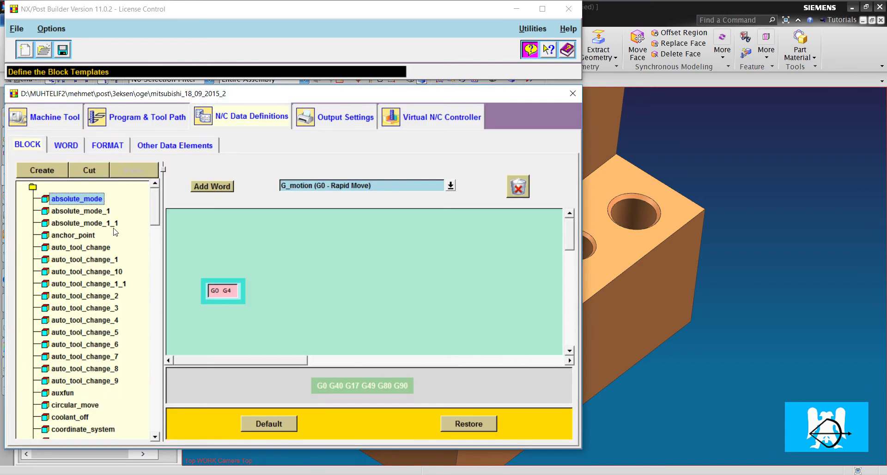
left_click(108, 145)
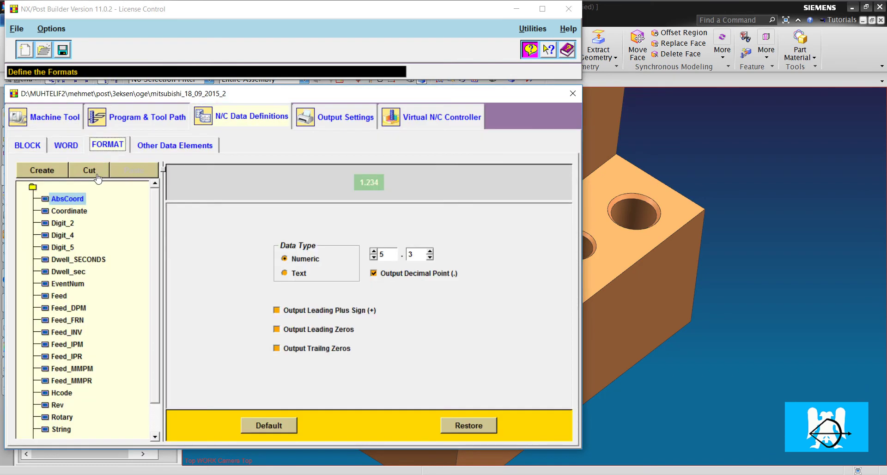
Set the Feed_MMPM format to 4 integer digits and 1 decimal digit
left_click(80, 370)
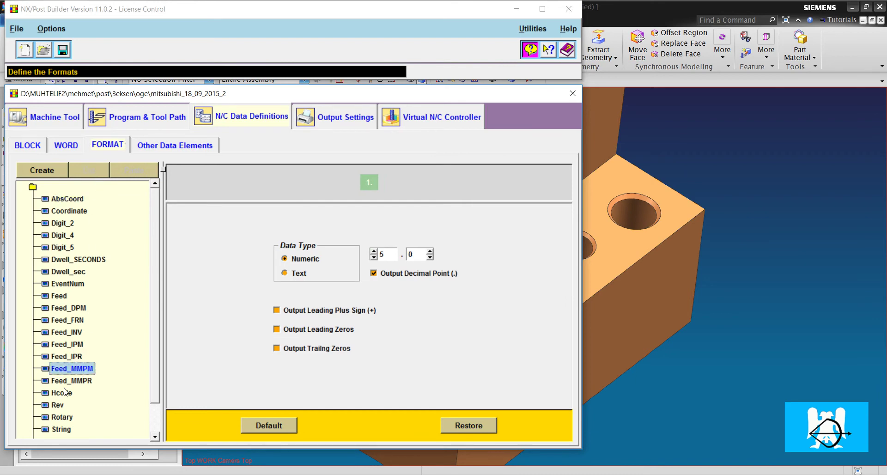
left_click(374, 257)
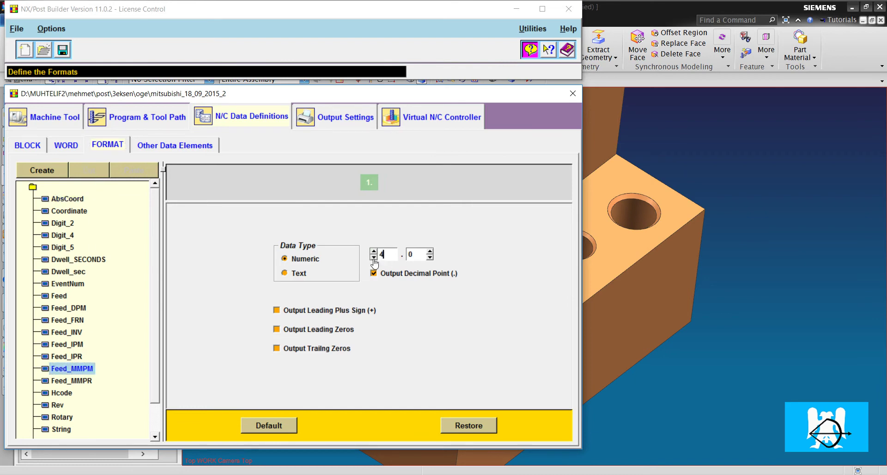
left_click(429, 251)
left_click(93, 369)
Set the Feed_MMPR format to 1 integer digit and 1 decimal digit
left_click(85, 382)
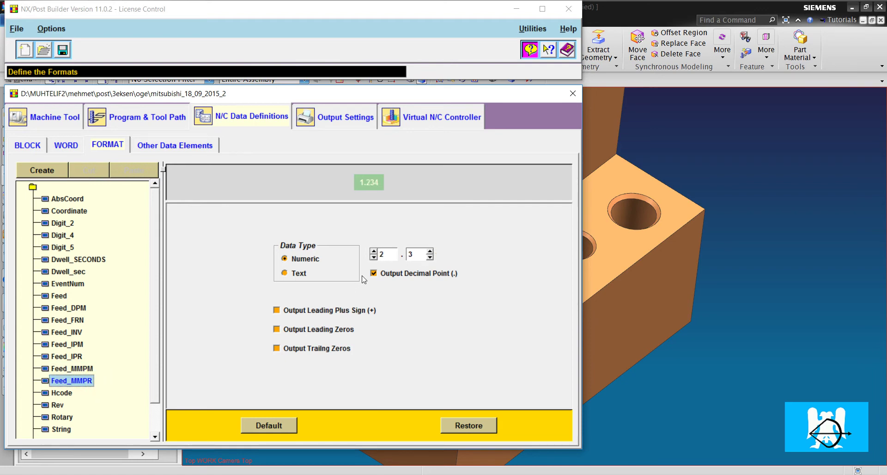
left_click(375, 257)
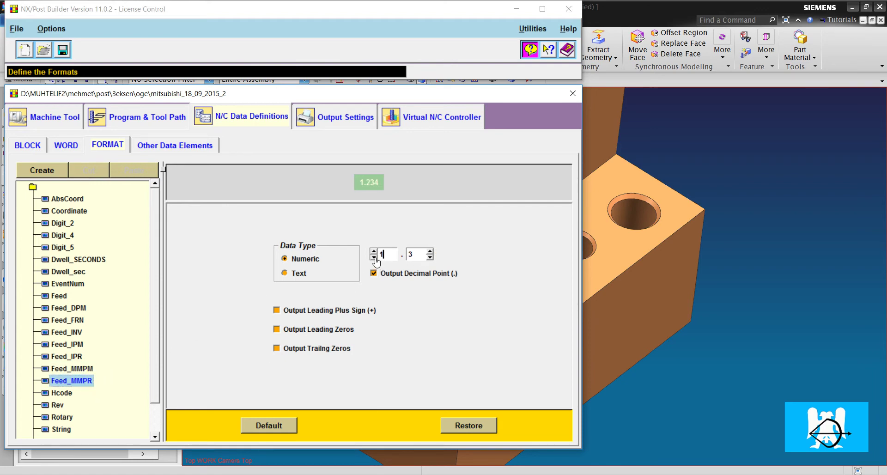
left_click(431, 258)
left_click(431, 258)
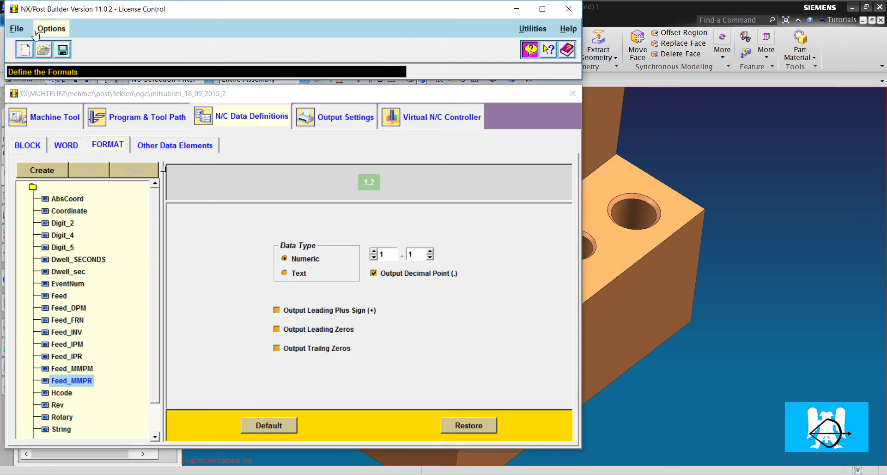
Save the edited postprocessor without encryption under the new name tap4 in the oge folder
left_click(16, 28)
left_click(43, 81)
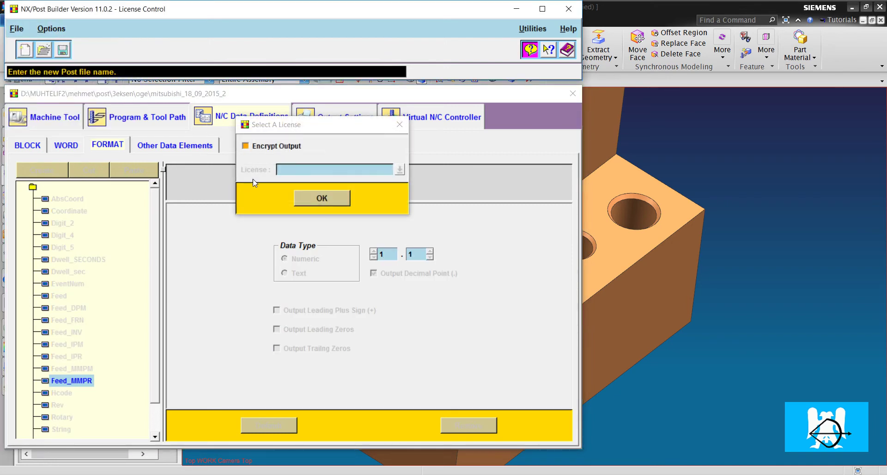
key("Return")
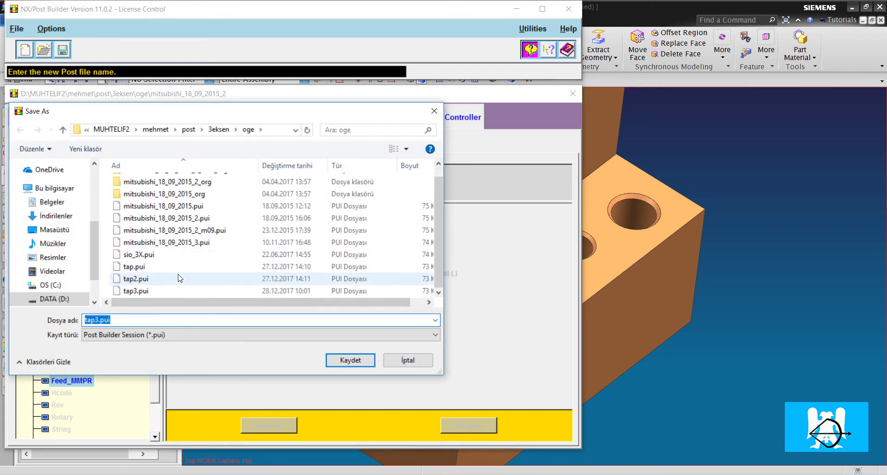
type("tap4")
key("Return")
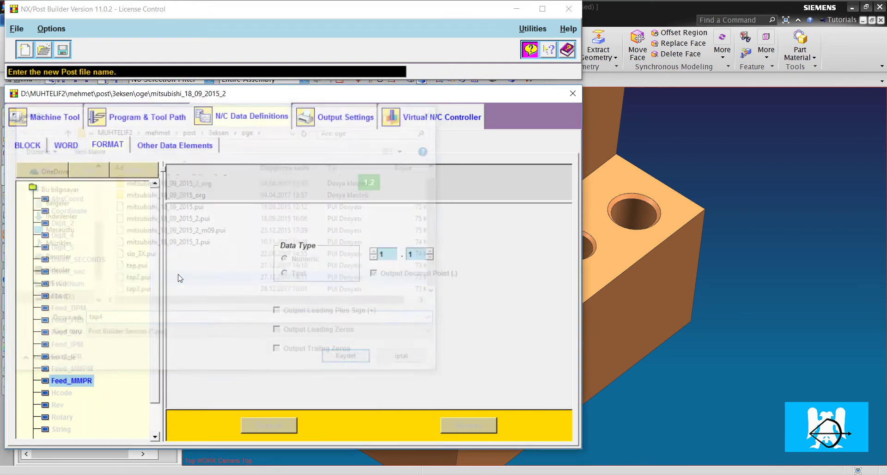
left_click(516, 8)
In NX, postprocess TAPPING_1 with tap4.pui, overwriting the existing output file, and examine the feed value in the listed G84 line
right_click(70, 257)
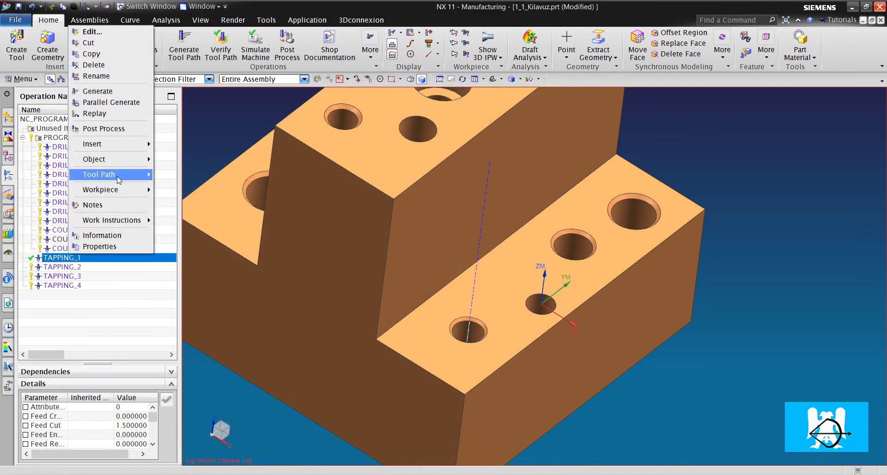
left_click(123, 130)
left_click(165, 102)
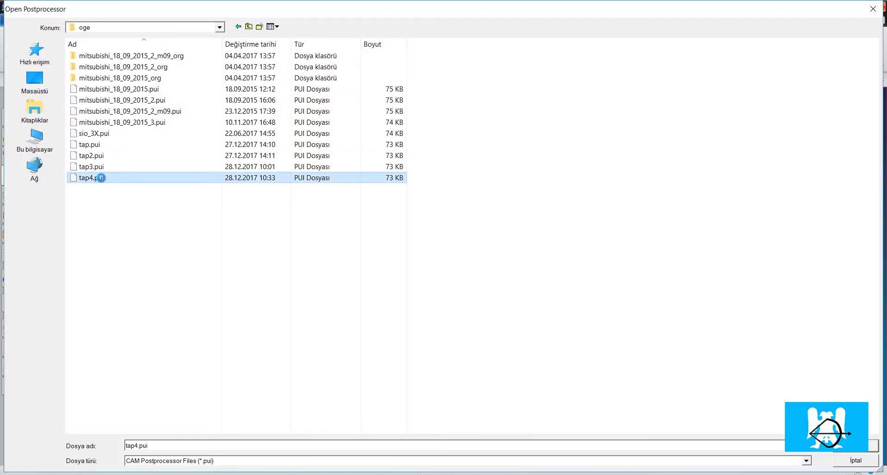
double_click(92, 178)
left_click(77, 273)
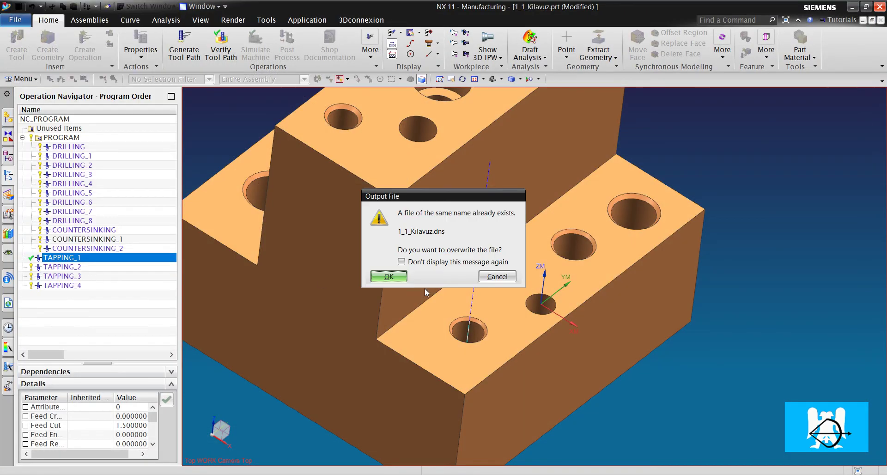
left_click(405, 279)
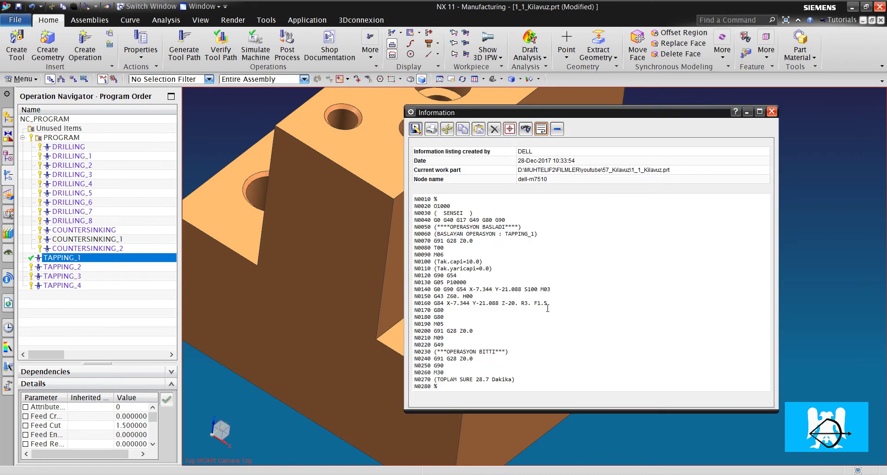
left_click_drag(550, 303, 541, 302)
left_click(772, 111)
Set the cutting feed rate of TAPPING_1 to 150 and regenerate its tool path
double_click(98, 250)
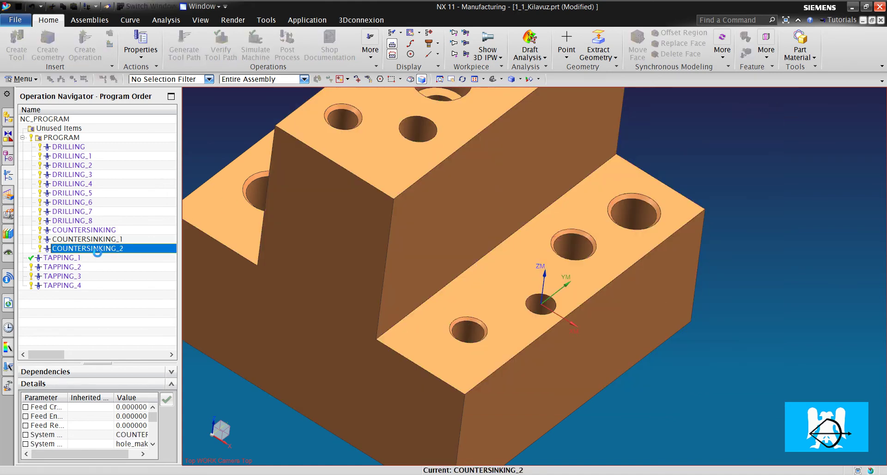
left_click(155, 347)
double_click(81, 258)
left_click(167, 178)
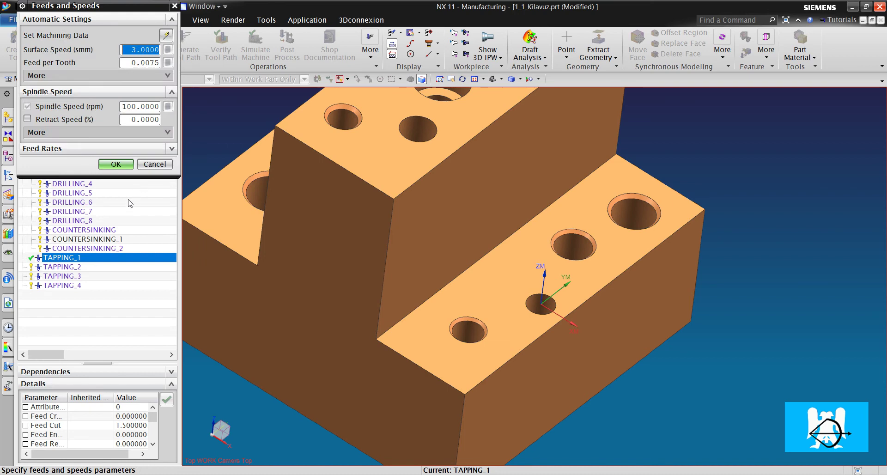
left_click(76, 148)
double_click(87, 164)
type("1.5")
type("0")
left_click(115, 222)
left_click(74, 278)
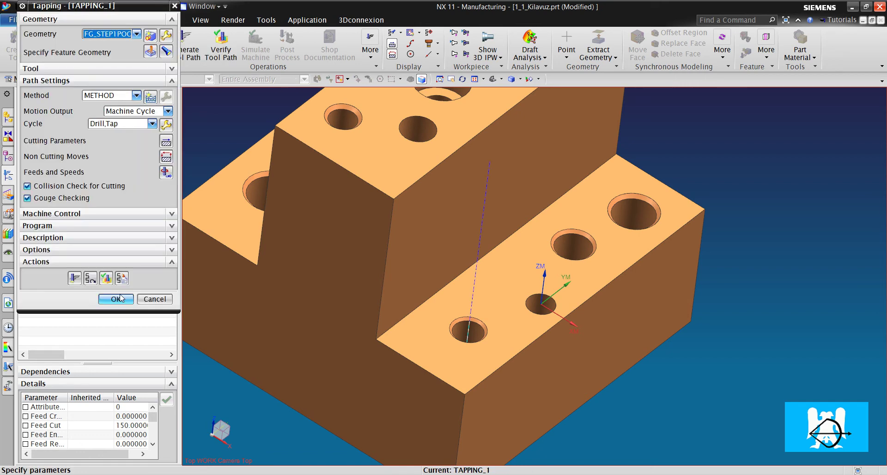
left_click(115, 299)
Postprocess TAPPING_1 with tap4 using the 150 feed, overwrite the output file, and check the G84 line's feed
right_click(62, 259)
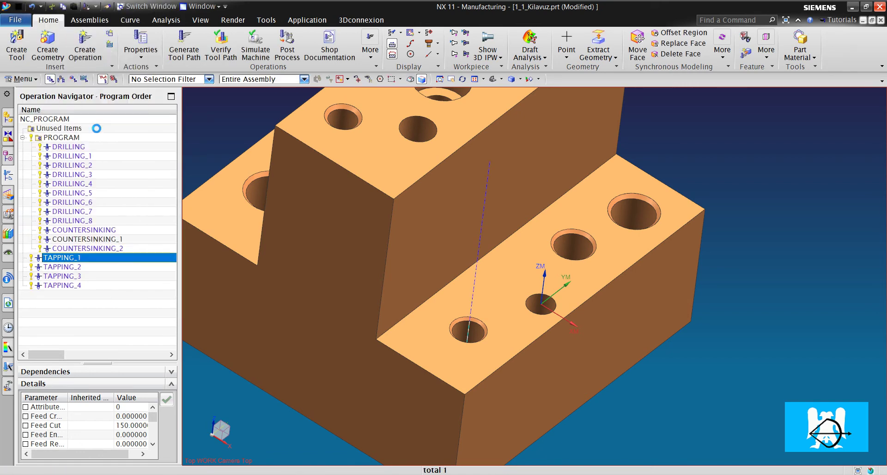
left_click(96, 134)
left_click(90, 277)
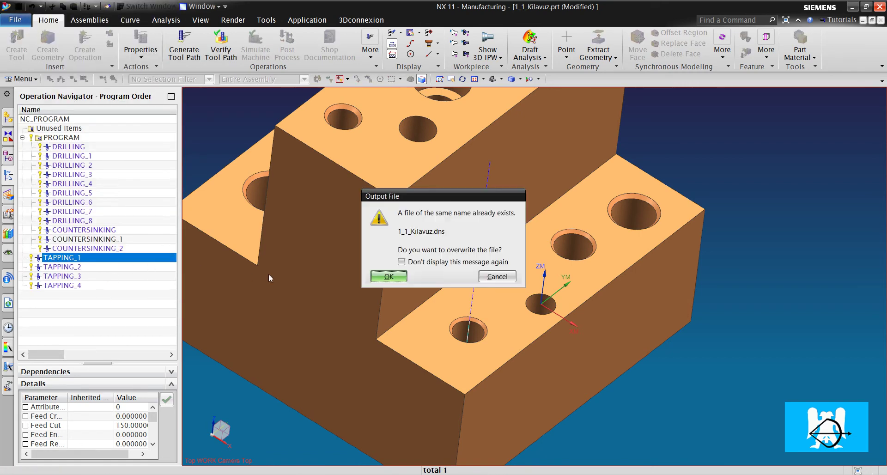
left_click(382, 277)
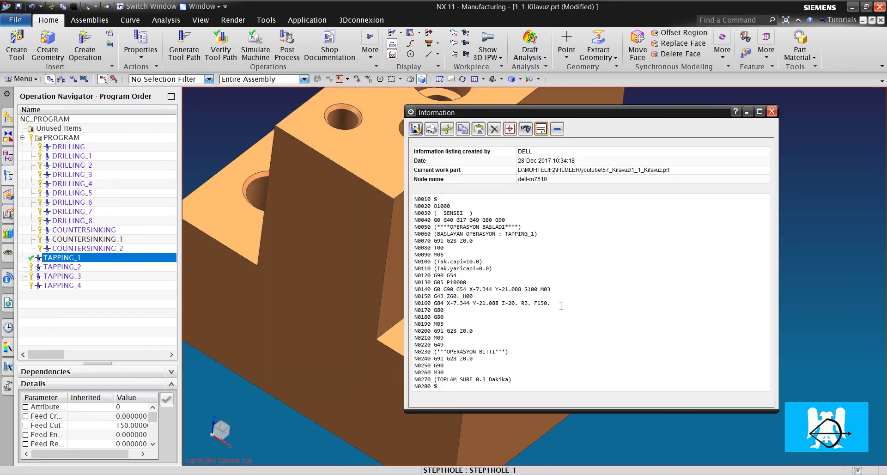
left_click_drag(553, 305, 524, 303)
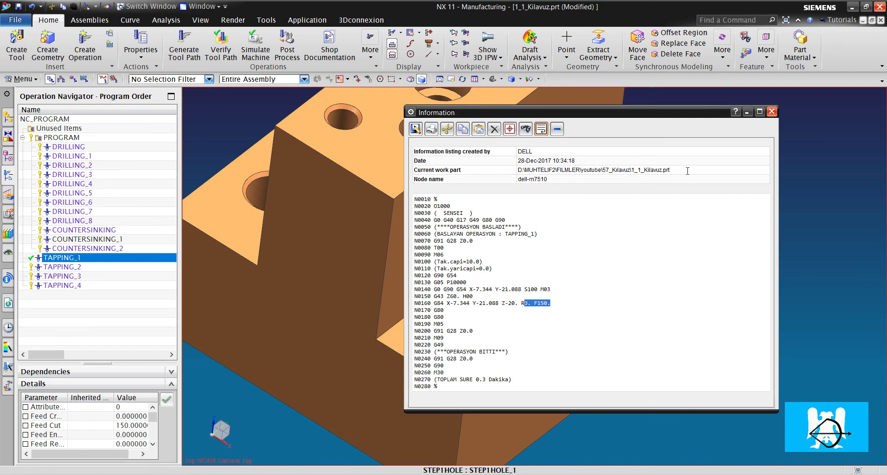
left_click(771, 112)
Switch the TAPPING_1 cycle to Drill,Tap,Deep with constant depth increments of 5 mm maximum distance and regenerate the path
double_click(76, 258)
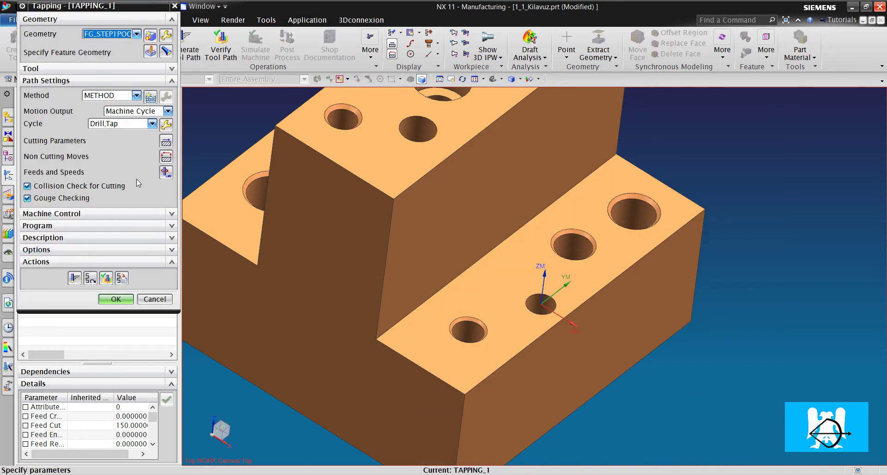
left_click(118, 123)
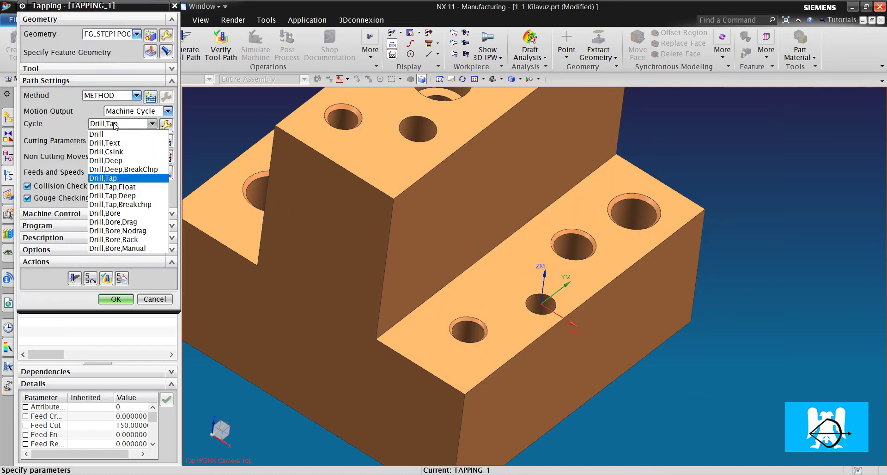
left_click(139, 196)
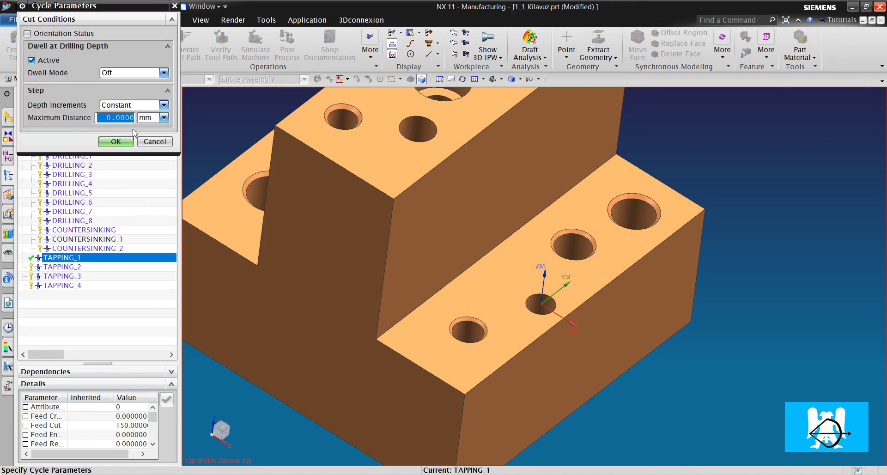
type("5")
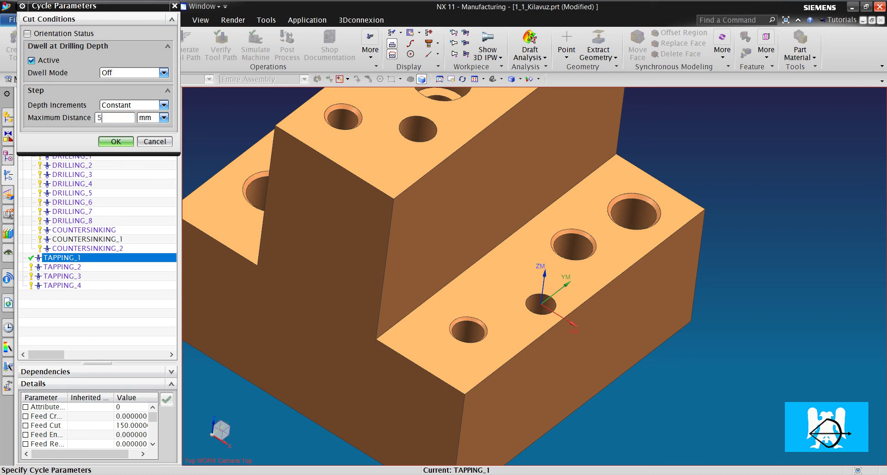
left_click_drag(120, 116, 94, 117)
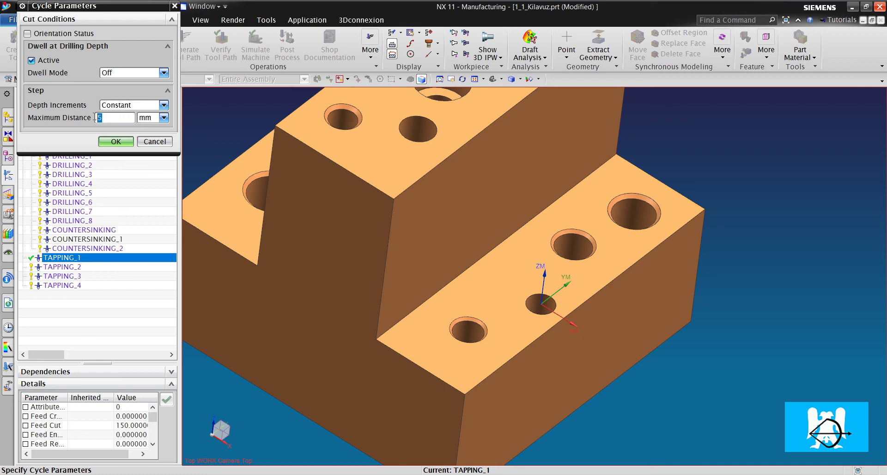
left_click(115, 142)
left_click(75, 279)
middle_click(196, 229)
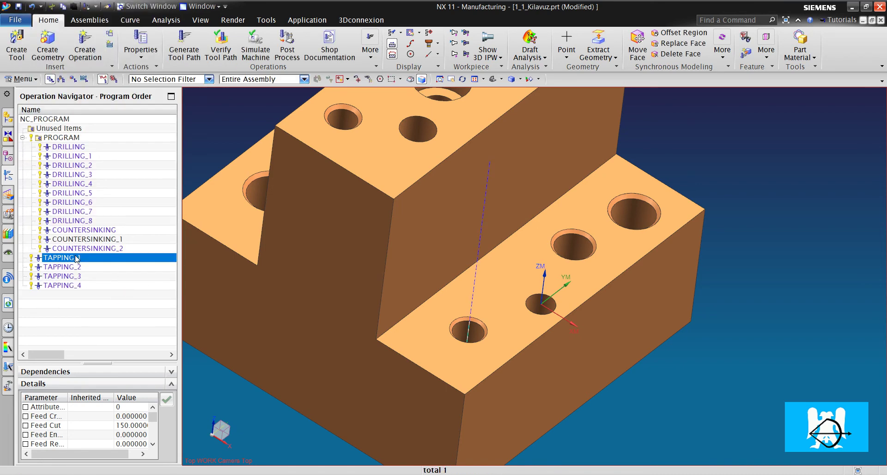
Postprocess the deep-tap version of TAPPING_1 with tap4, overwrite the output file, and check the listing for the tapping cycle line
right_click(76, 259)
left_click(126, 133)
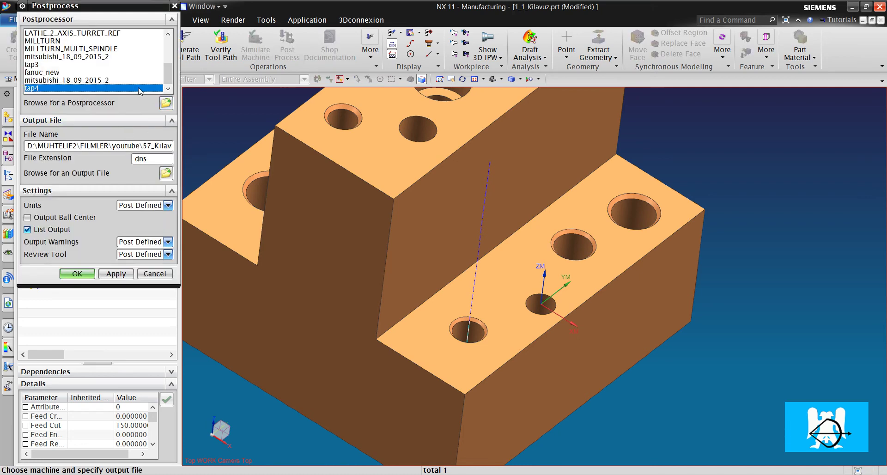
left_click(76, 273)
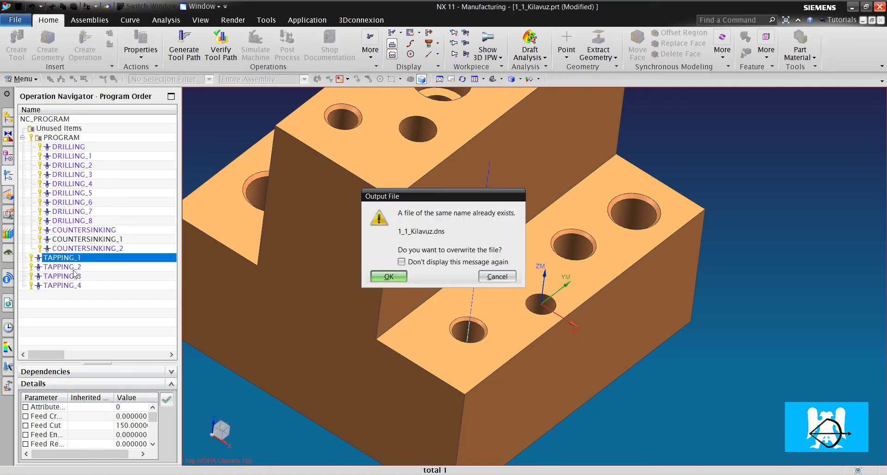
left_click(392, 275)
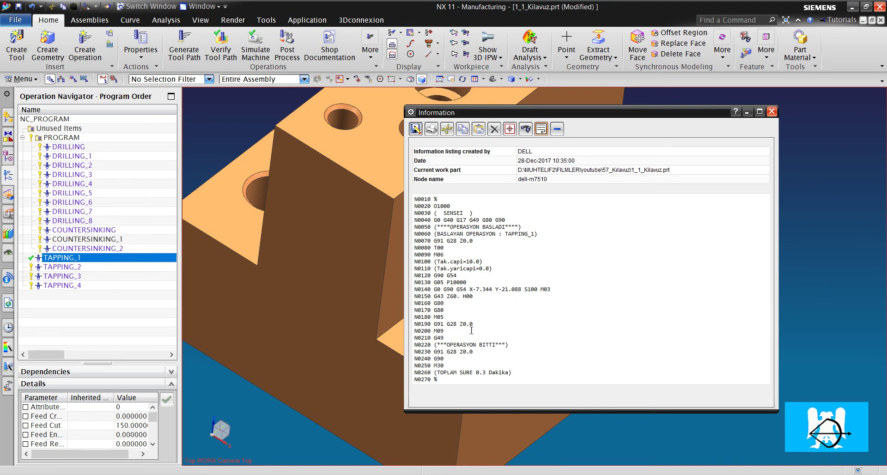
mouse_move(473, 338)
left_mouse_down()
mouse_move(467, 284)
mouse_move(472, 328)
left_mouse_up()
In NX Post Builder, examine the canned cycles defined in the tap4 tool path for tapping events
key("alt+Tab")
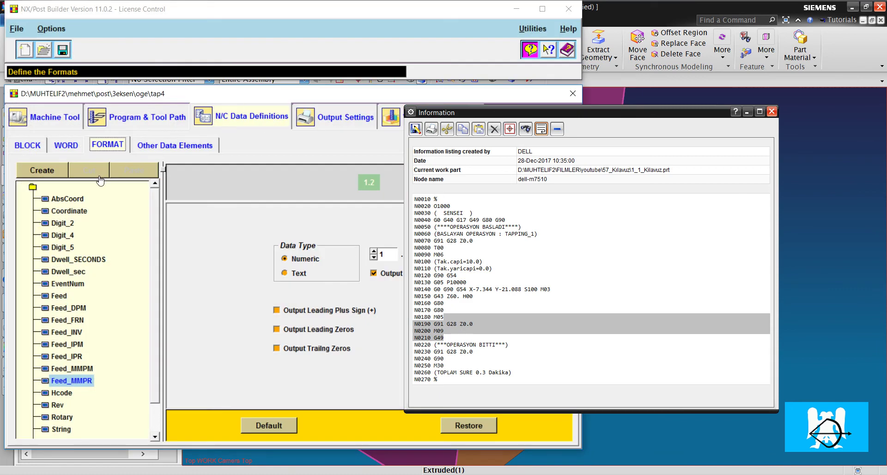
left_click(83, 121)
left_click(143, 120)
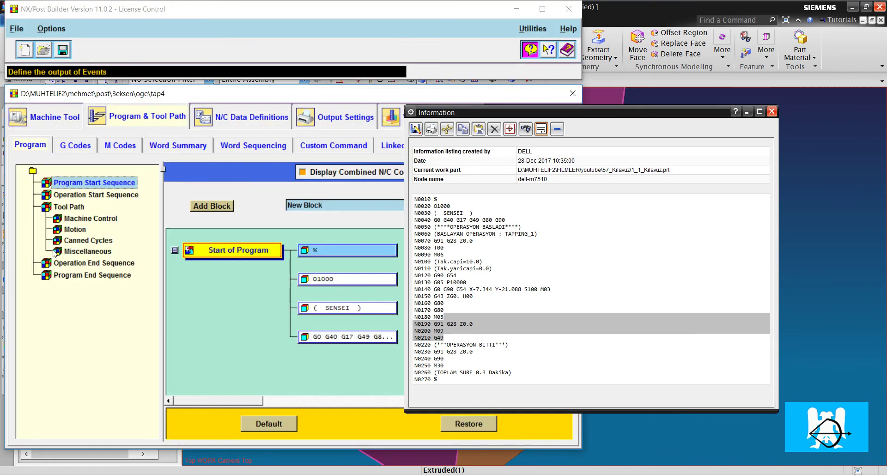
left_click(81, 241)
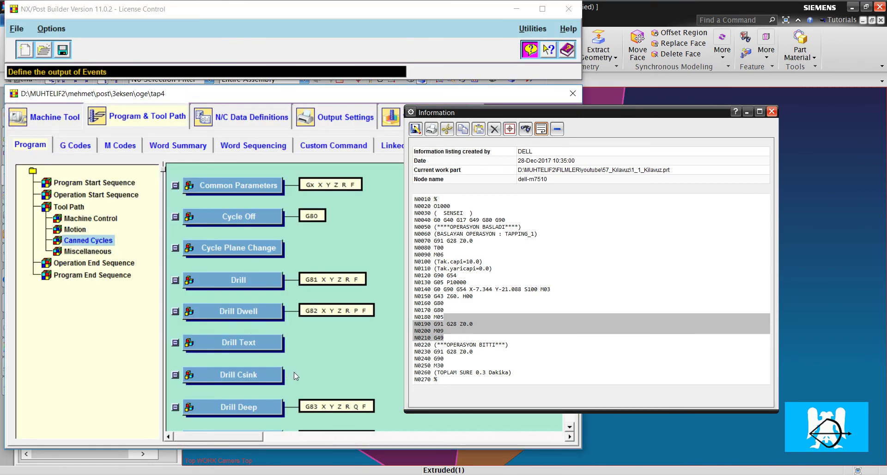
scroll(323, 362, "down", 3)
scroll(324, 361, "down", 4)
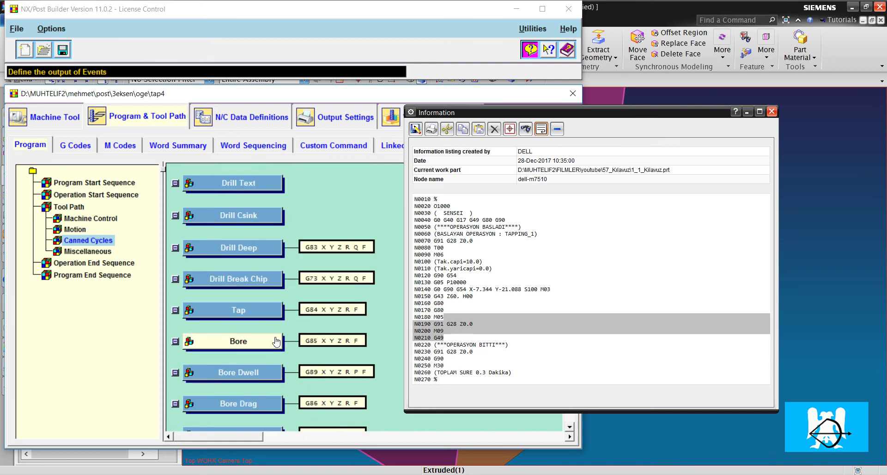
scroll(270, 314, "down", 3)
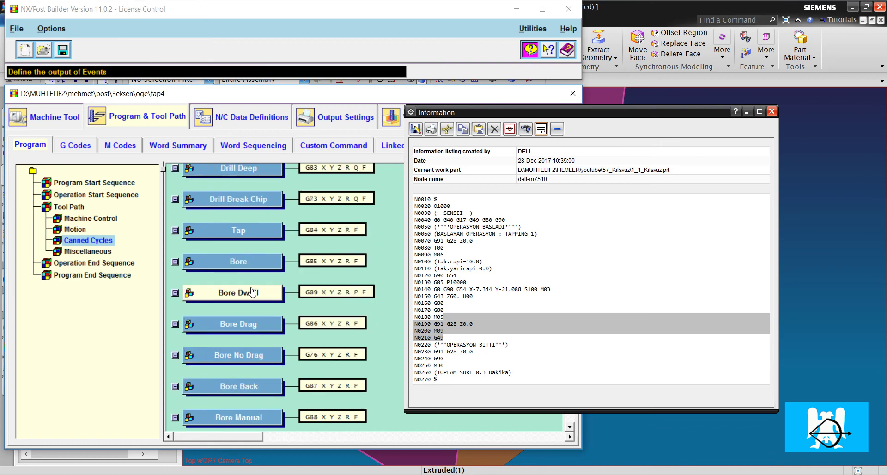
scroll(263, 267, "down", 3)
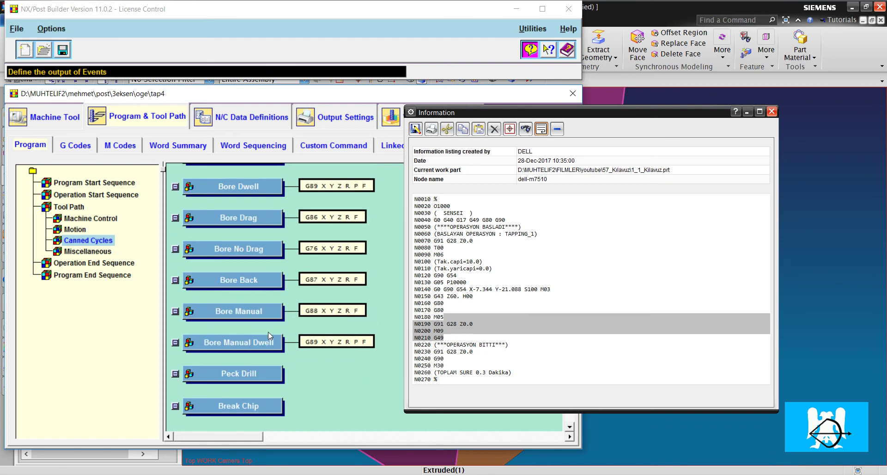
scroll(247, 204, "up", 3)
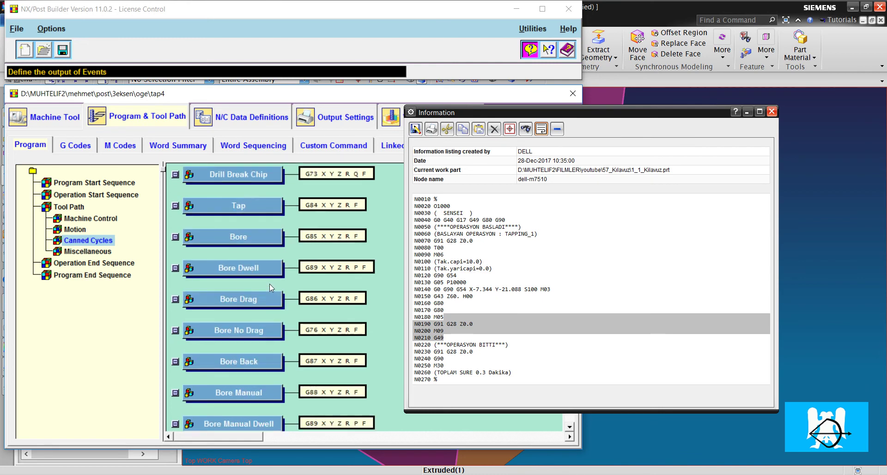
In NX, close the program listing, start postprocessing TAPPING_1 and choose the fanuc_new postprocessor
left_click(770, 112)
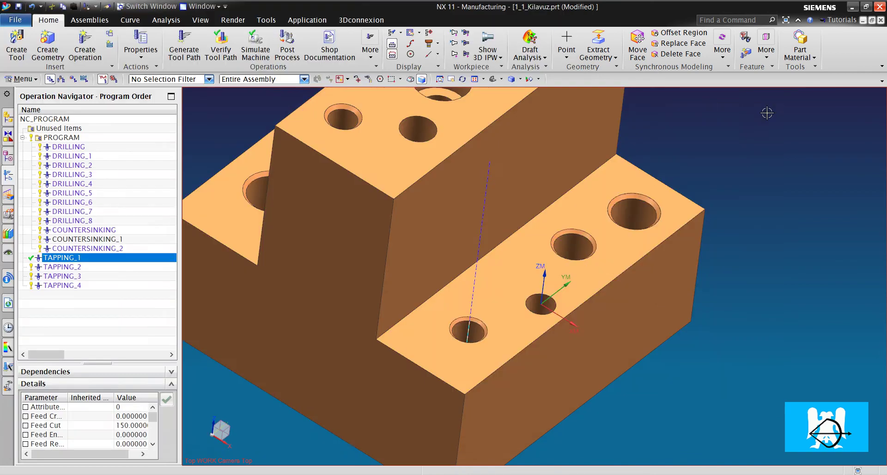
right_click(87, 259)
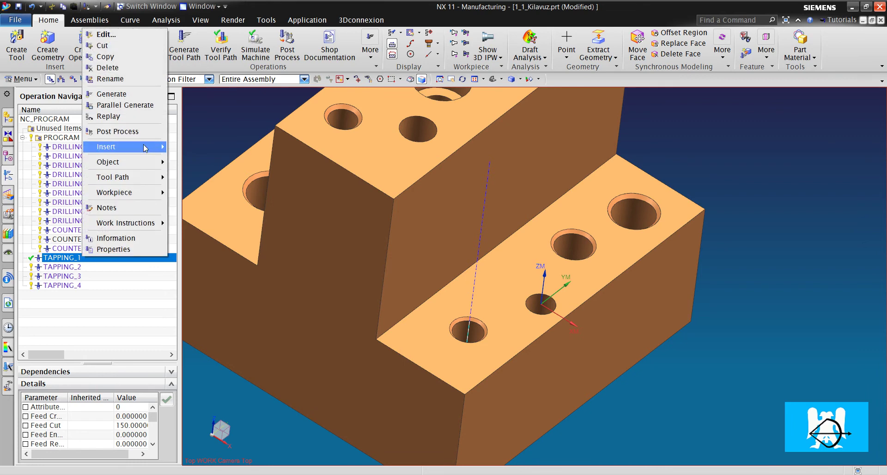
left_click(139, 134)
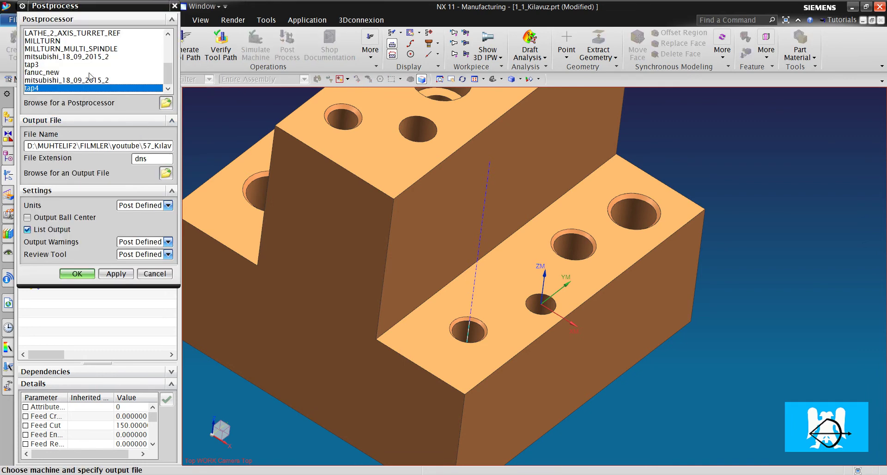
left_click(72, 73)
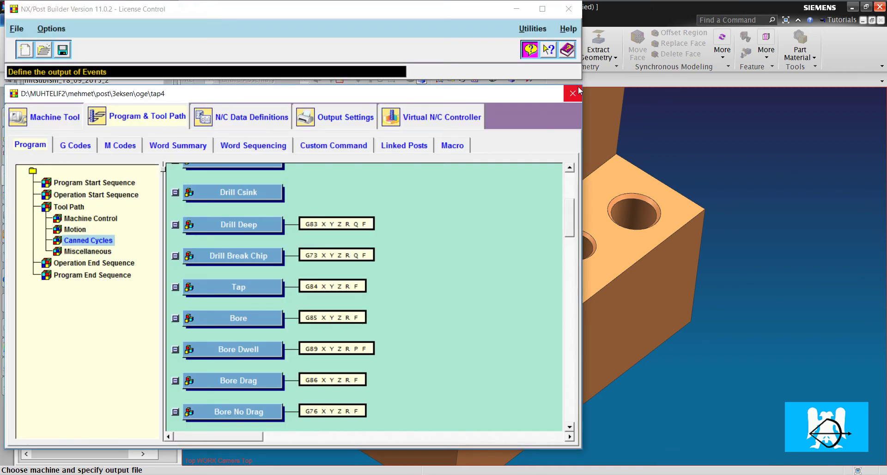
Switch to NX Post Builder and close the tap4 postprocessor
left_click(573, 93)
left_click(451, 286)
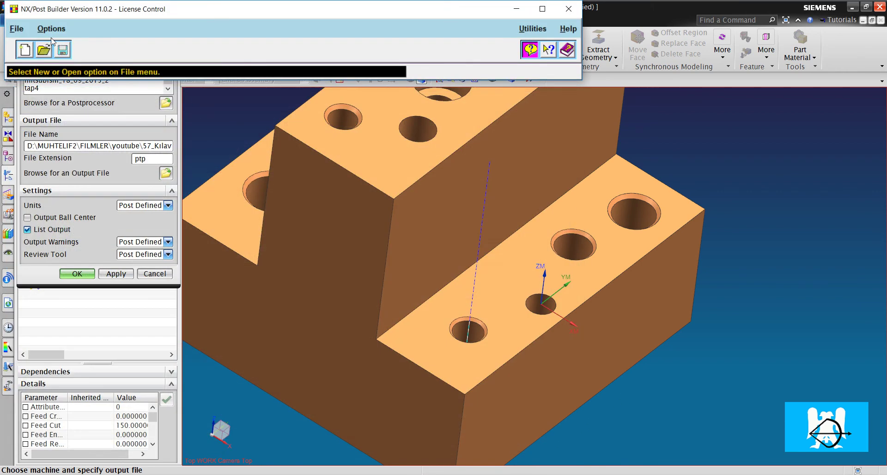
Create a new metric 3-axis mill postprocessor based on the library controller FANUC - Fanuc_30i_advanced
left_click(25, 50)
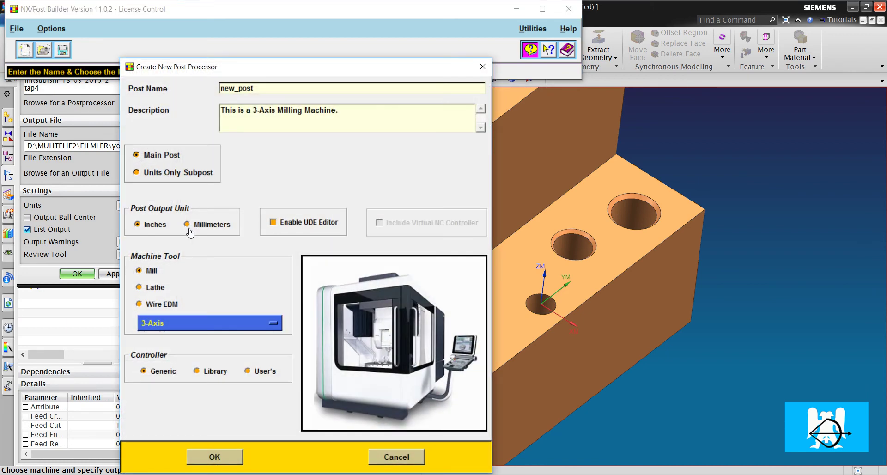
left_click(190, 229)
left_click(212, 372)
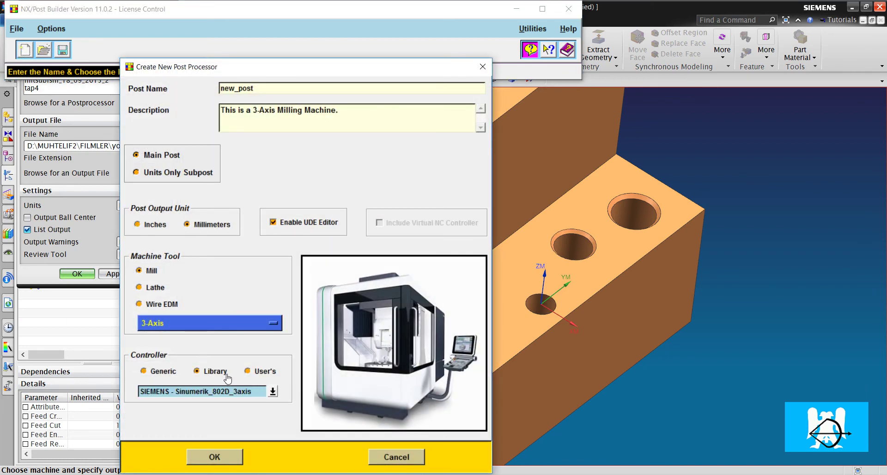
left_click(273, 391)
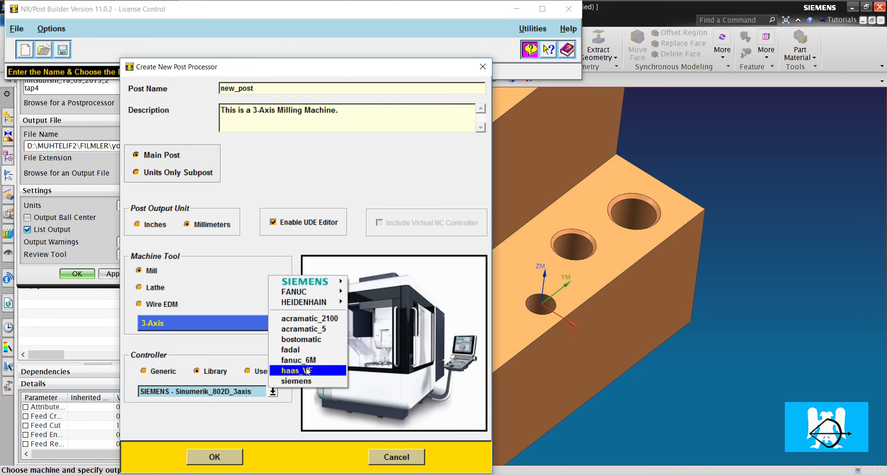
mouse_move(295, 292)
left_click(375, 303)
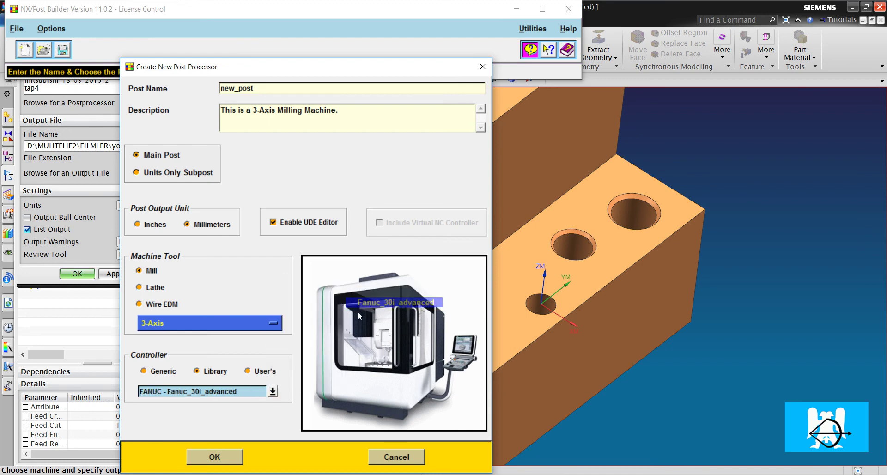
left_click(222, 459)
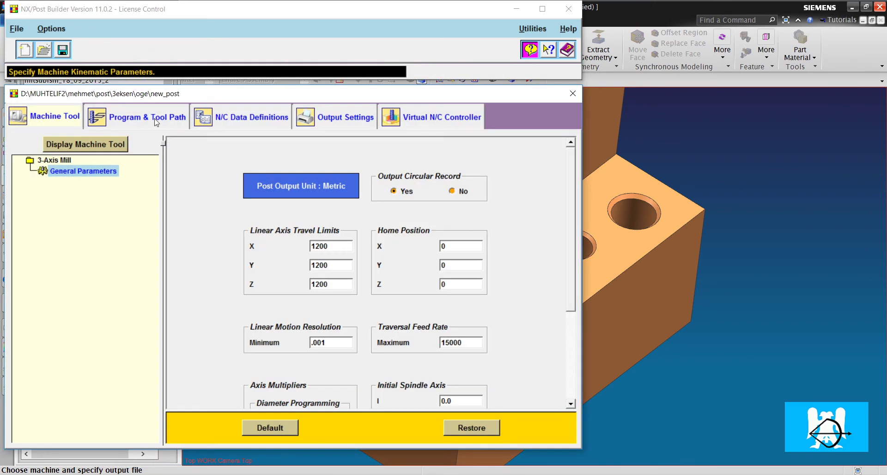
Examine the canned cycles in the new post's tool path, comparing the Tap, Tap Float, Tap Deep and Tap Break Chip events
left_click(157, 119)
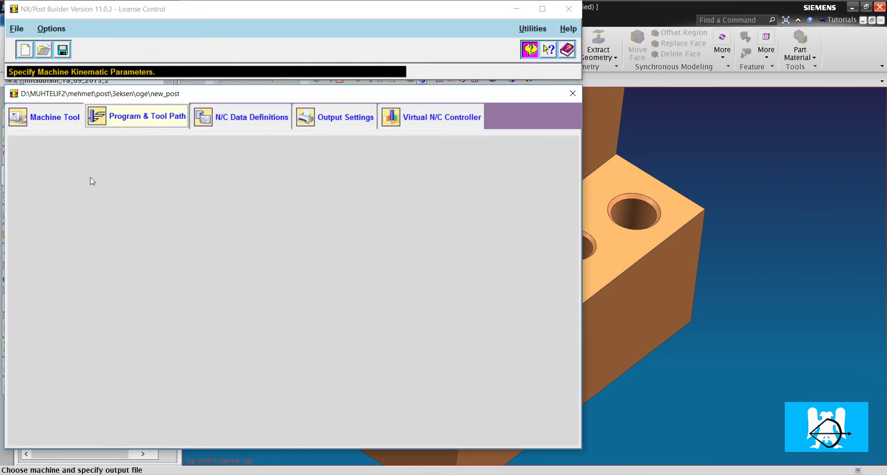
left_click(79, 240)
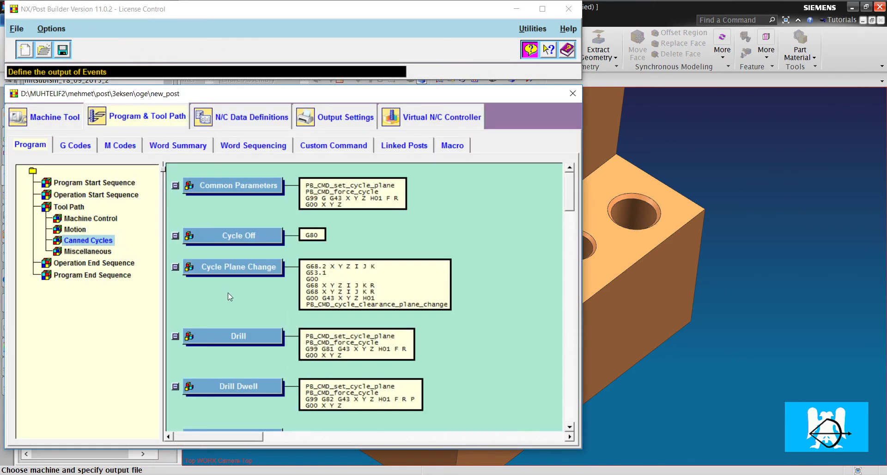
scroll(229, 293, "down", 10)
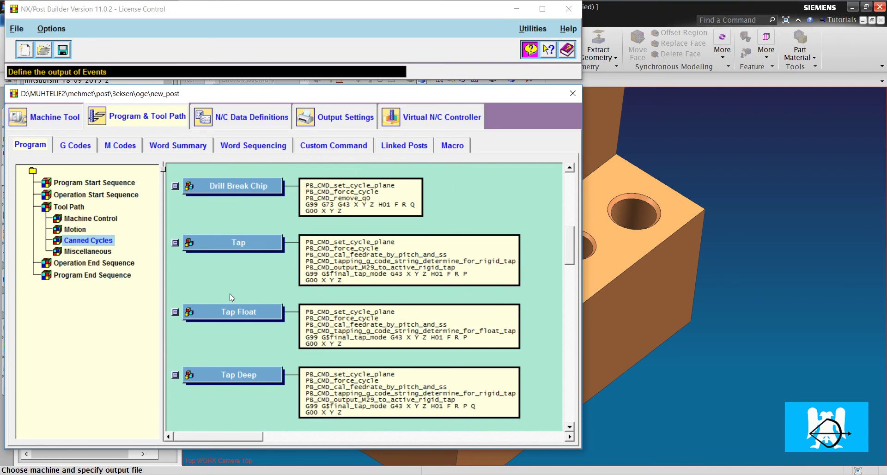
scroll(230, 296, "down", 3)
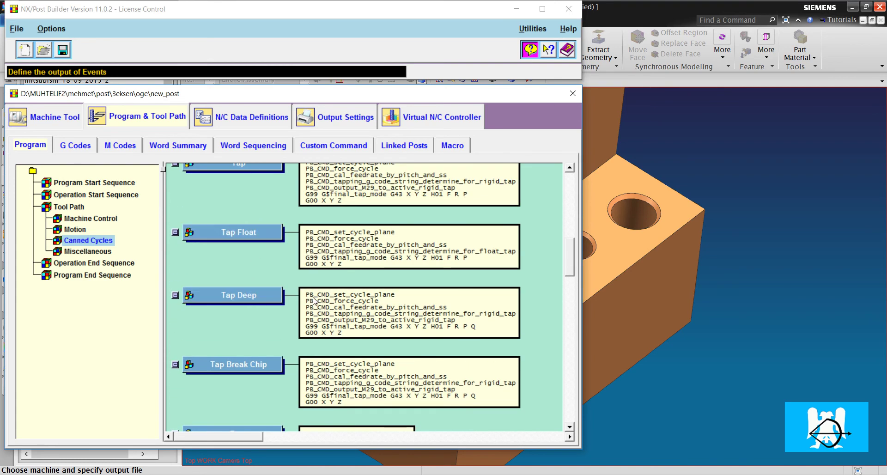
Switch to NX, postprocess TAPPING_1 with fanuc_new and check the tapping G-code in the listing
left_click(518, 10)
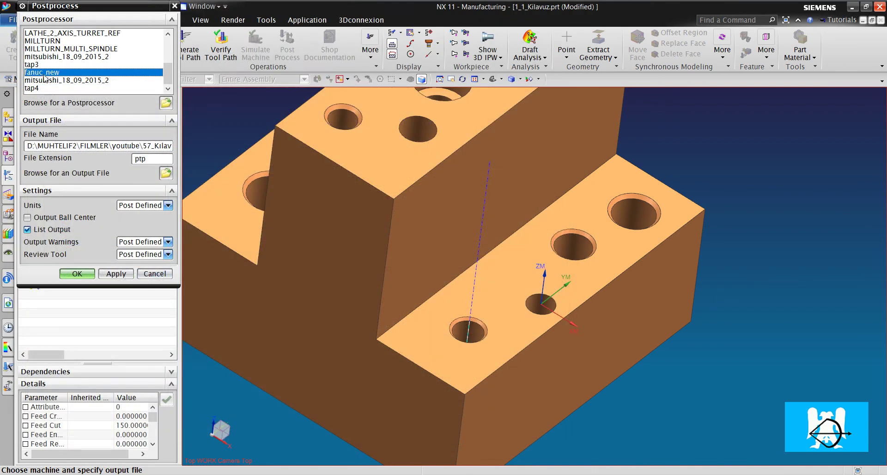
left_click(77, 274)
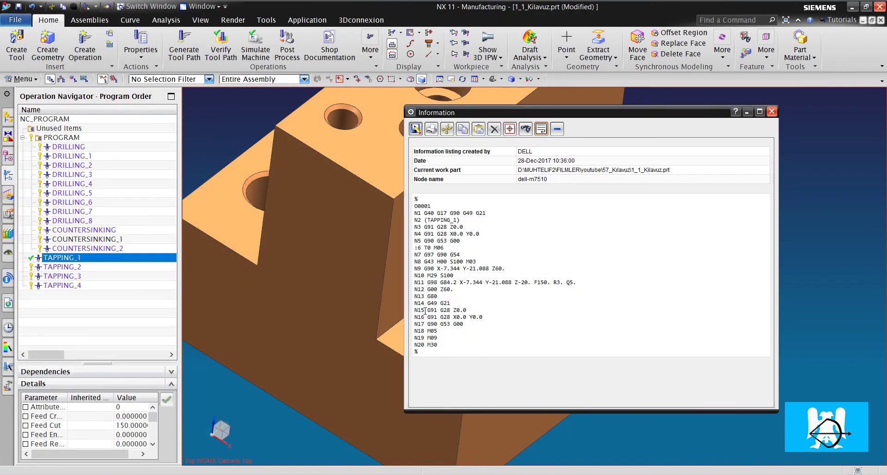
left_click_drag(457, 282, 440, 285)
left_click(455, 285)
Examine the tapping cycle line in the program listing, including its Q value, coordinates and cycle code
left_click_drag(573, 283, 569, 283)
left_click(573, 283)
left_click_drag(573, 282, 566, 283)
left_click_drag(577, 283, 564, 286)
left_click_drag(428, 283, 496, 283)
left_click(525, 305)
left_click_drag(578, 286, 414, 280)
left_click(479, 286)
left_click_drag(579, 283, 413, 280)
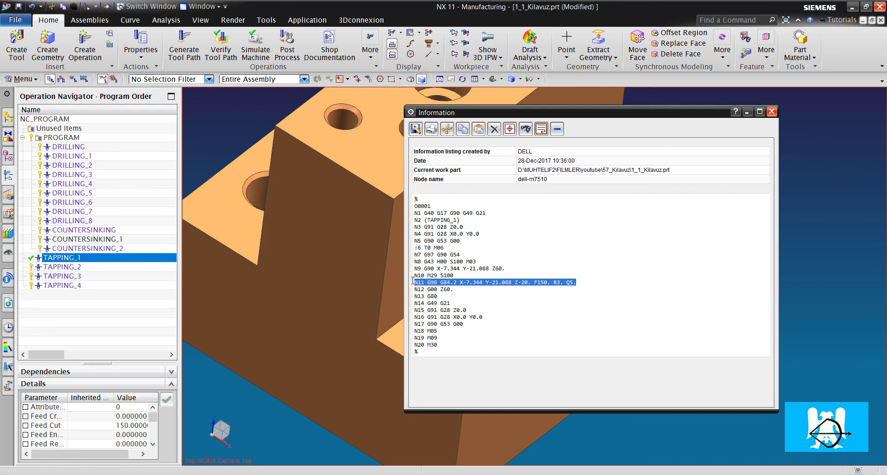
left_click(455, 284)
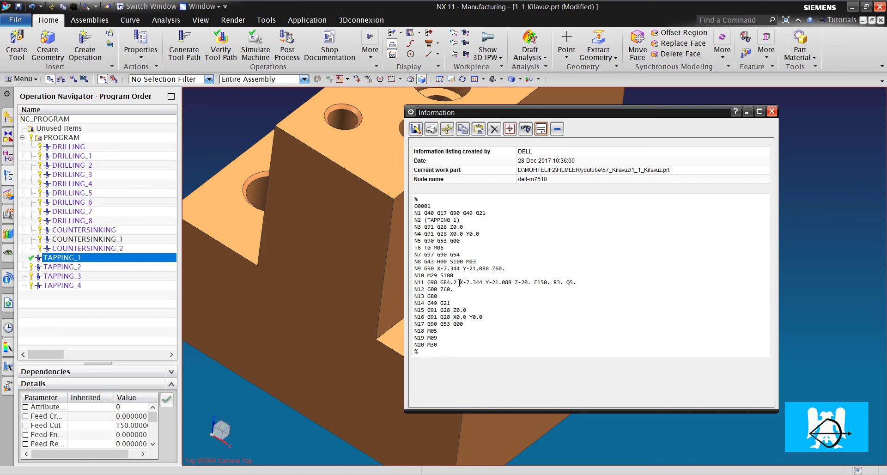
left_click_drag(459, 284, 452, 284)
Close the TAPPING_1 program listing and look over the whole block
left_click(771, 111)
scroll(459, 340, "down", 5)
scroll(445, 277, "up", 3)
middle_click_drag(328, 253, 369, 287)
scroll(406, 300, "down", 2)
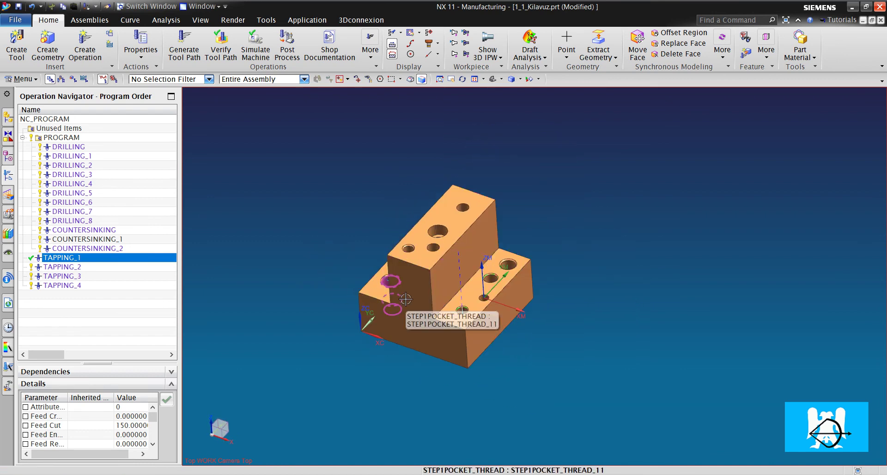